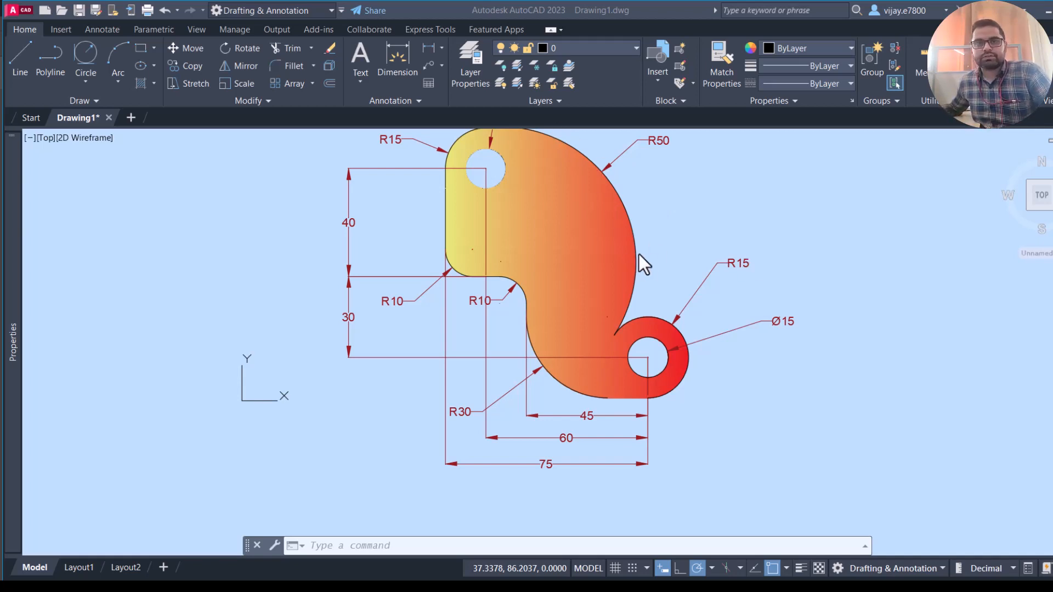
pyautogui.click(652, 269)
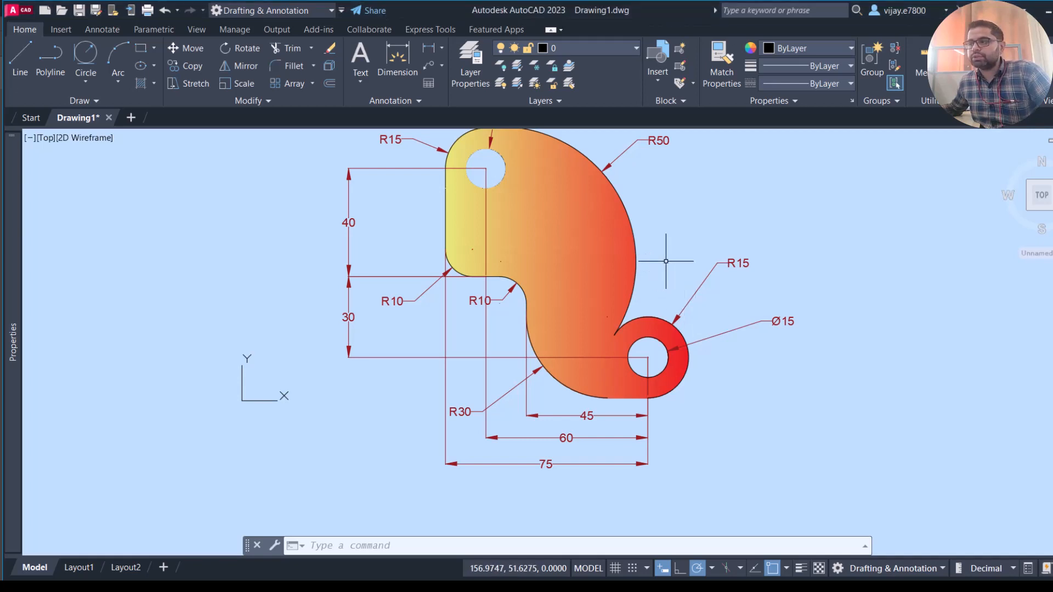
pyautogui.scroll(2, 666, 262)
pyautogui.moveTo(665, 264); pyautogui.dragTo(706, 348, button='middle')
pyautogui.scroll(-3, 706, 348)
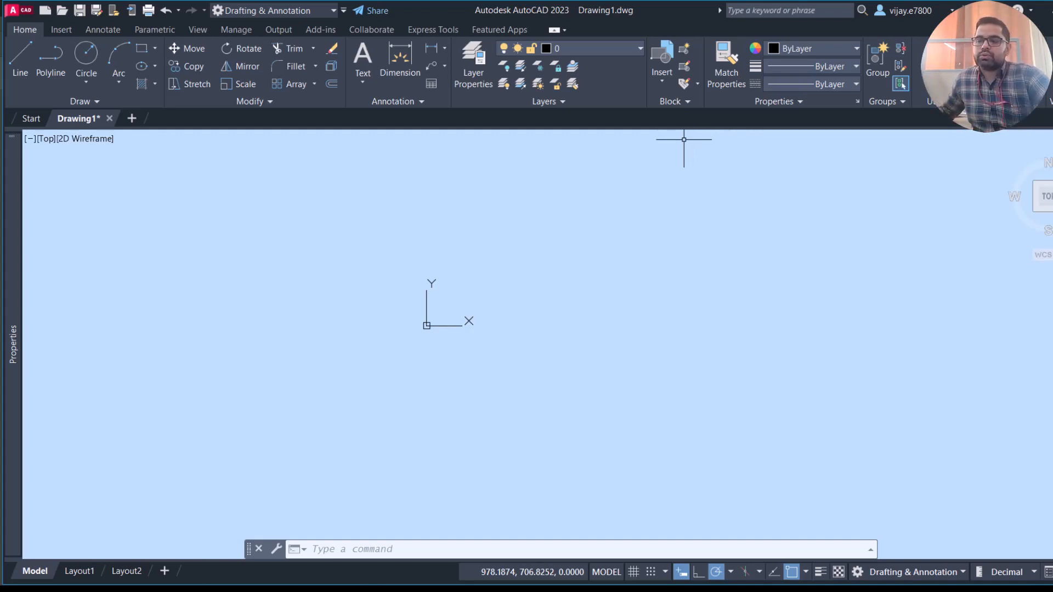
# - Draw a circle of radius 7.5 centred at the origin (0,0)
pyautogui.click(76, 59)
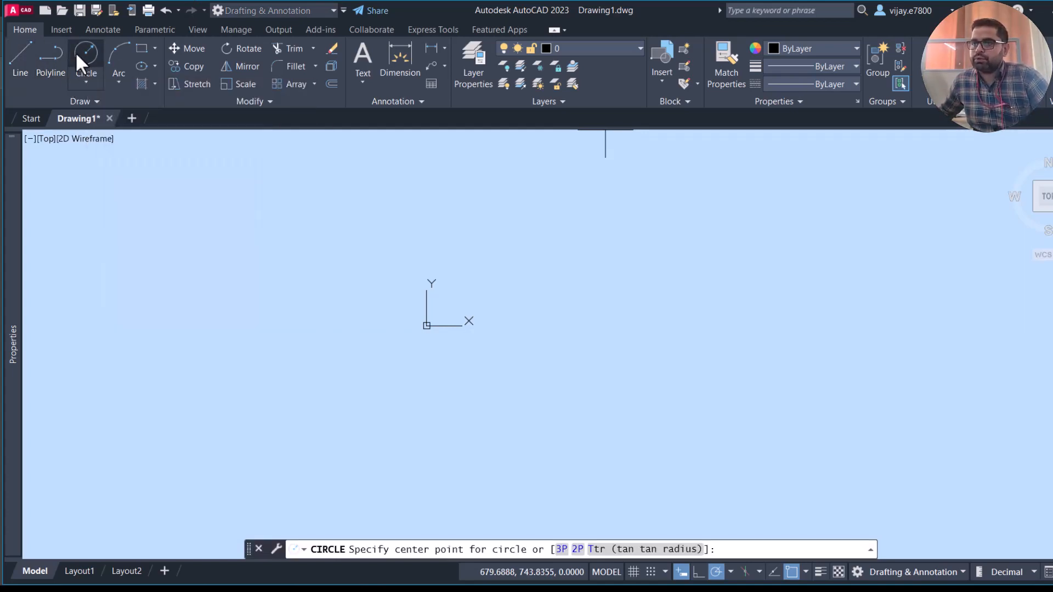
pyautogui.click(77, 57)
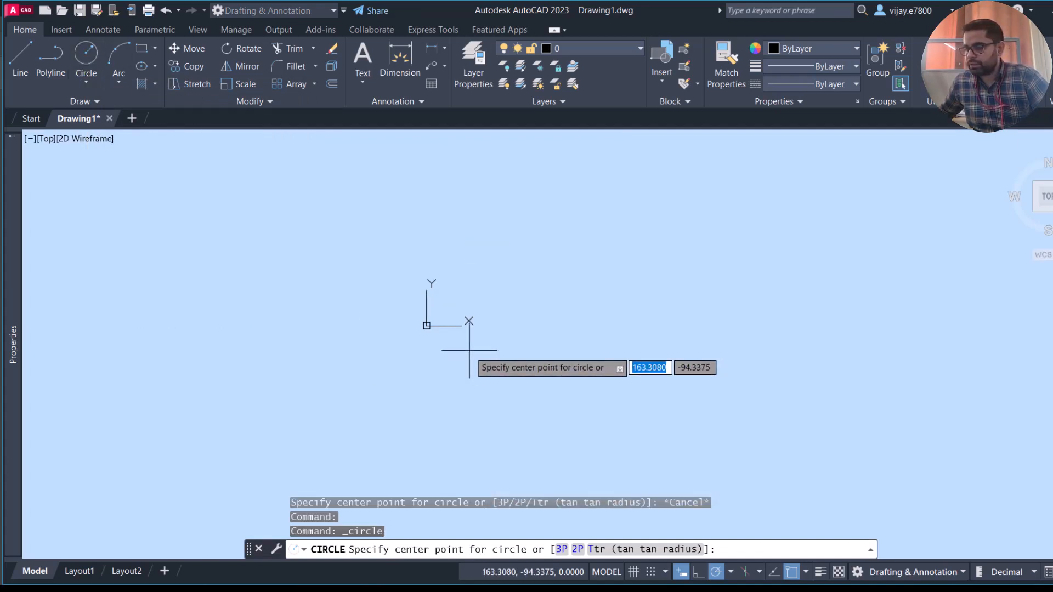
pyautogui.write('0')
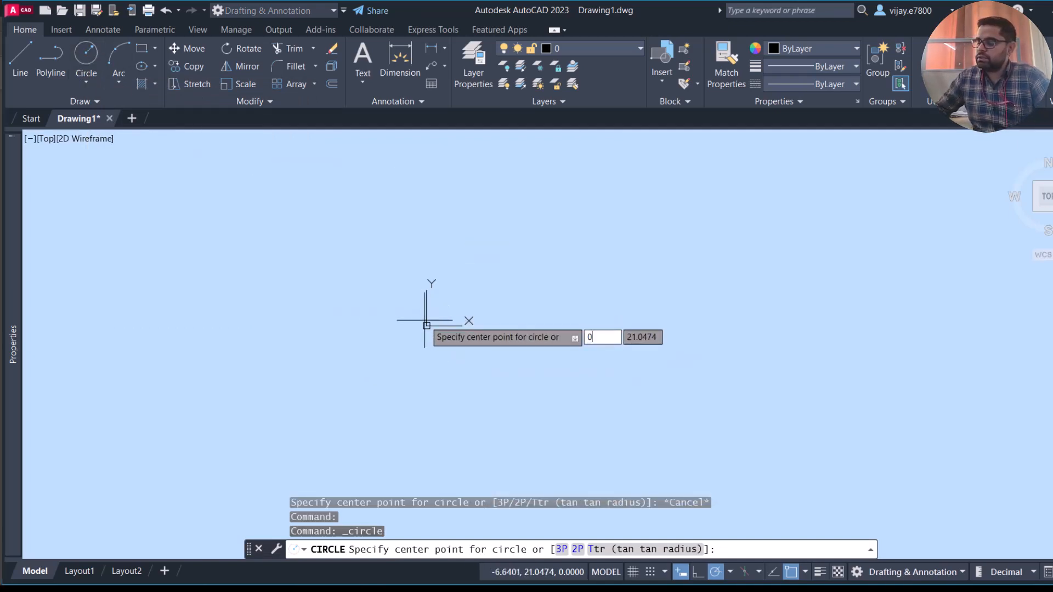
pyautogui.press('Tab')
pyautogui.press('Return')
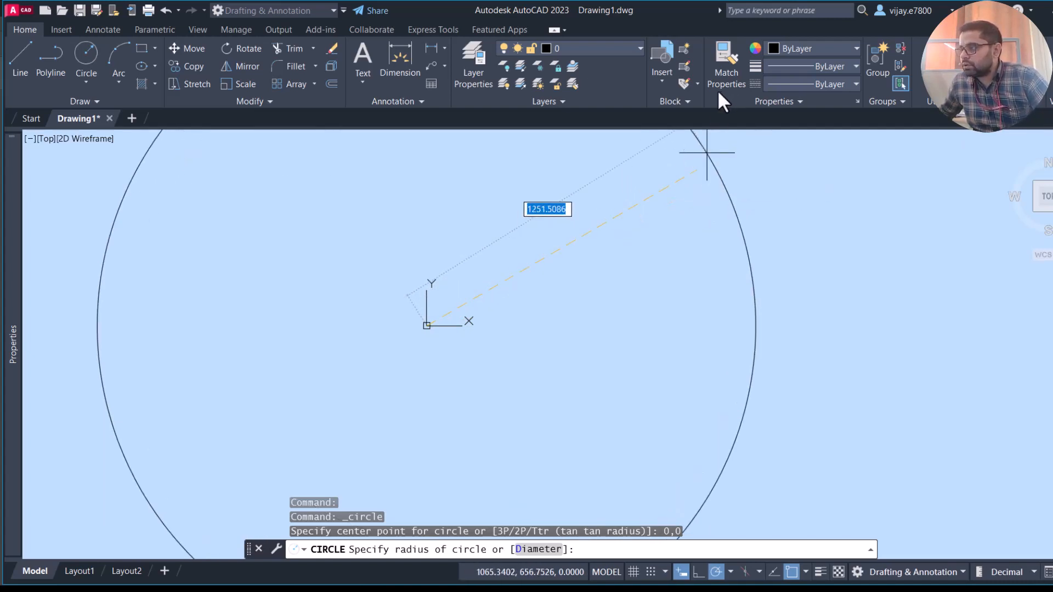
pyautogui.click(427, 295)
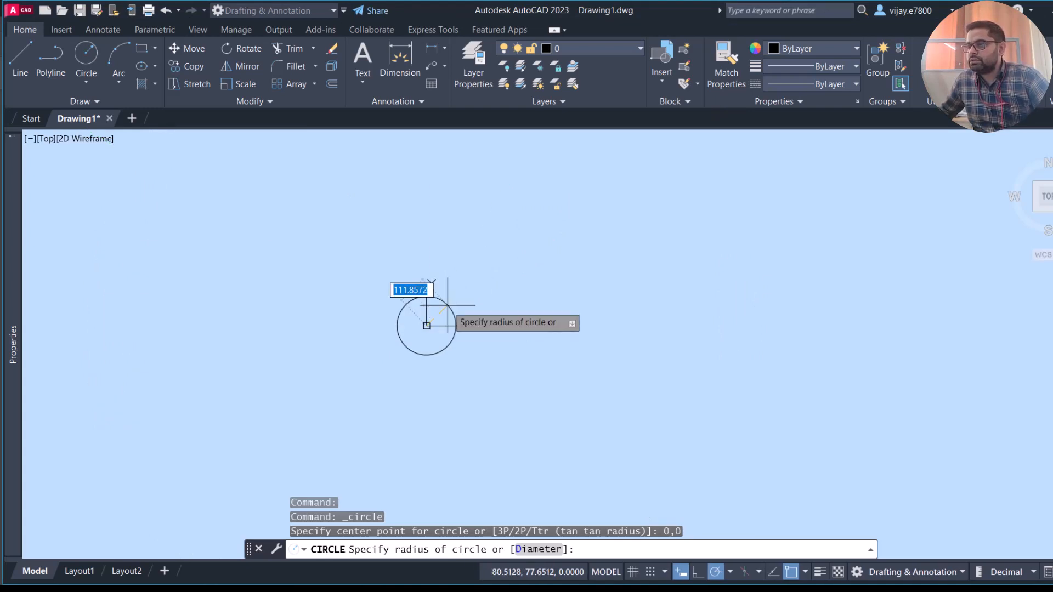
pyautogui.write('7.')
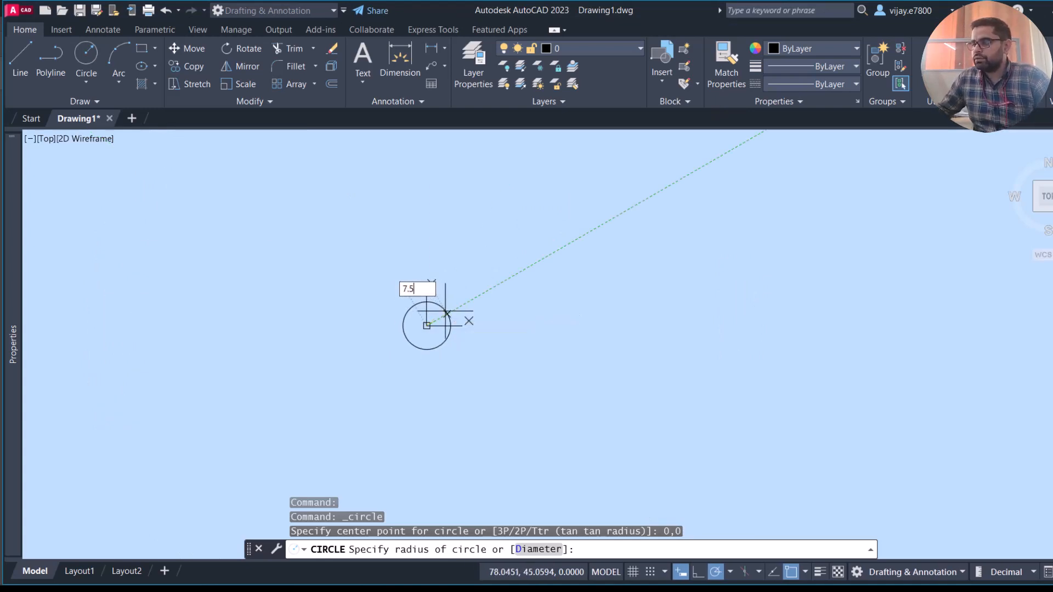
pyautogui.write('5')
pyautogui.press('Return')
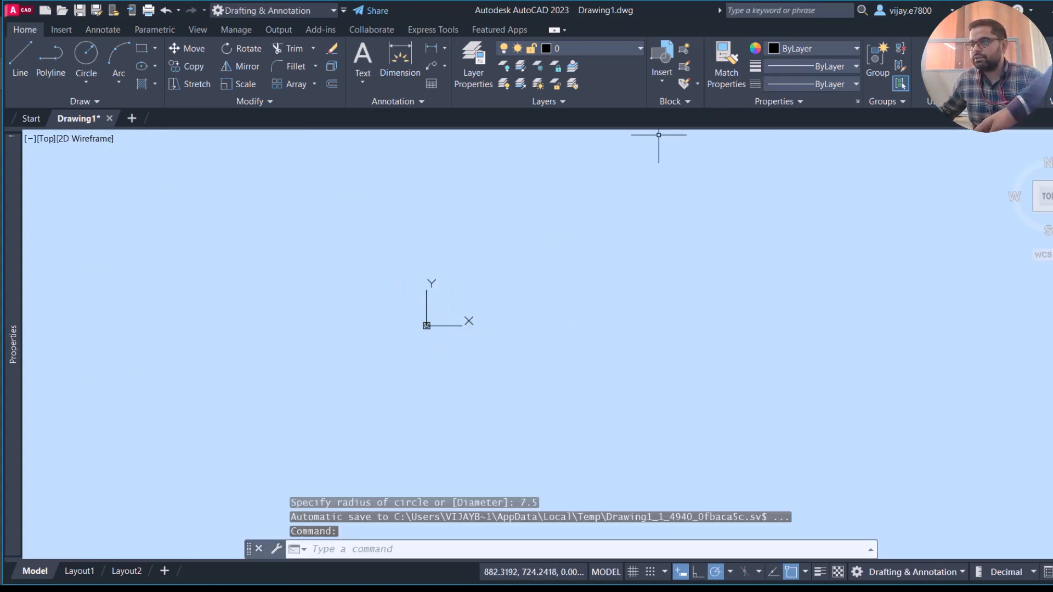
# - Draw connected lines from the circle's centre, 40 units straight down and 30 units to the right
pyautogui.scroll(8, 376, 330)
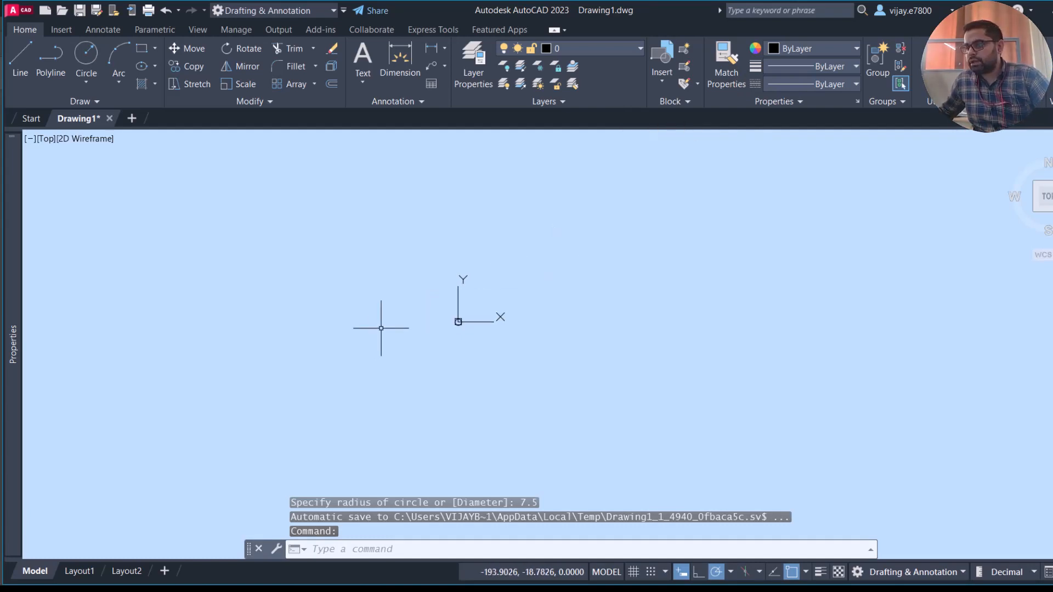
pyautogui.scroll(2, 601, 342)
pyautogui.moveTo(602, 340); pyautogui.dragTo(378, 360, button='middle')
pyautogui.scroll(3, 406, 331)
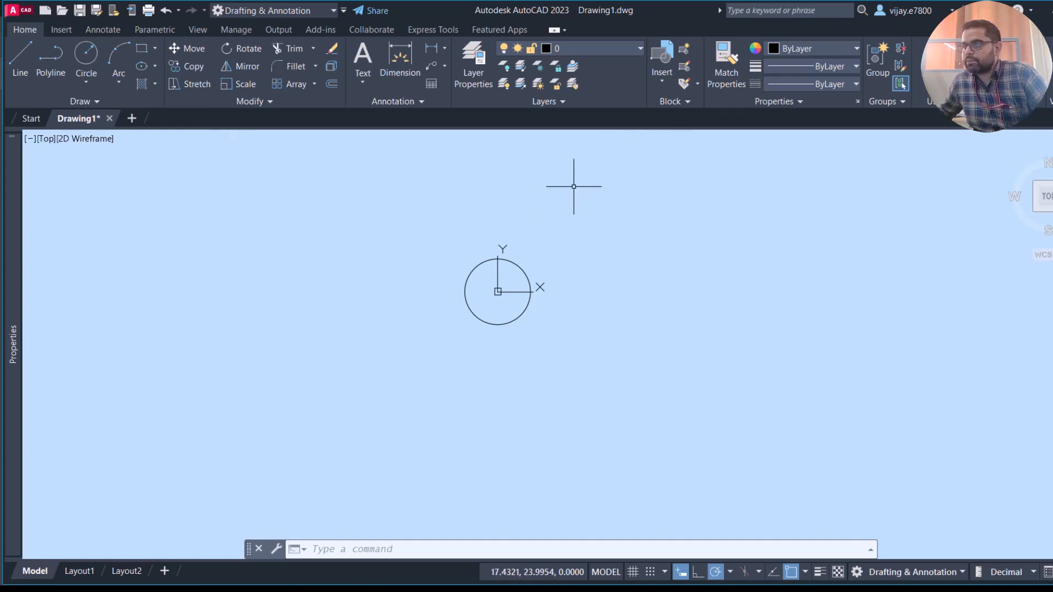
pyautogui.click(16, 57)
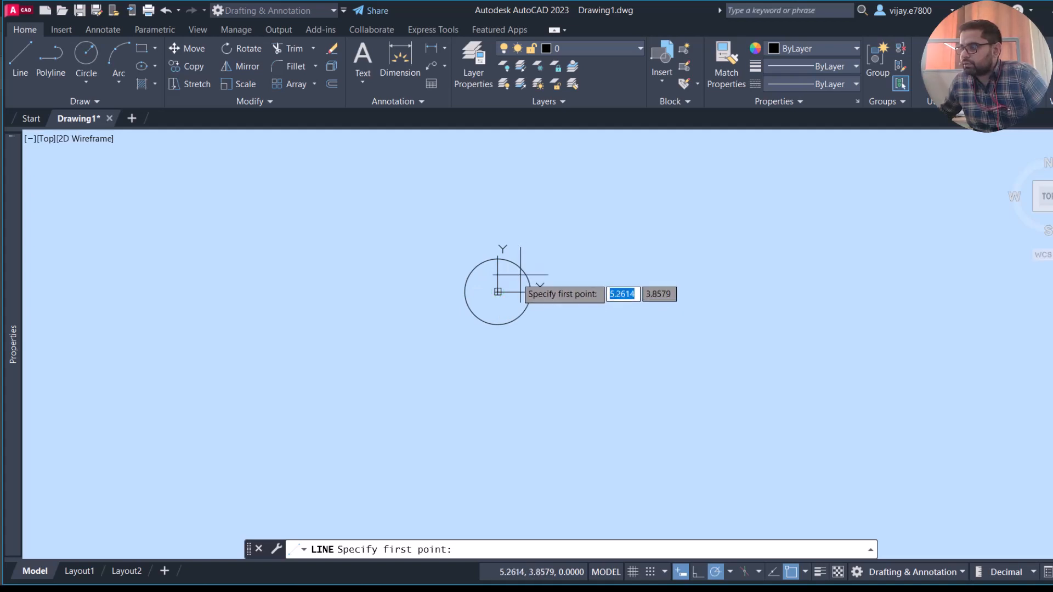
pyautogui.click(498, 291)
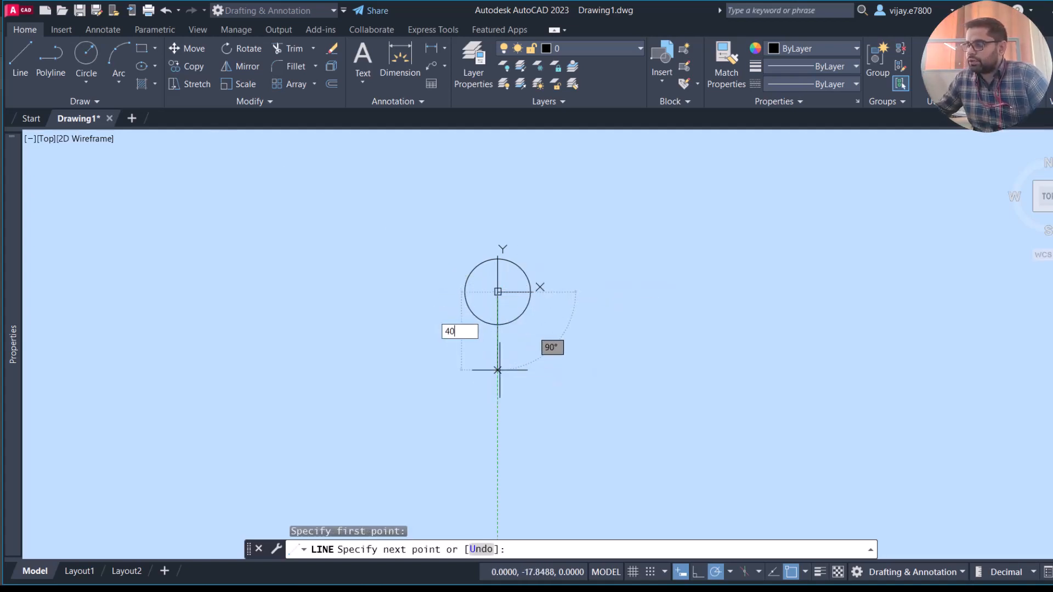
pyautogui.write('40')
pyautogui.press('Return')
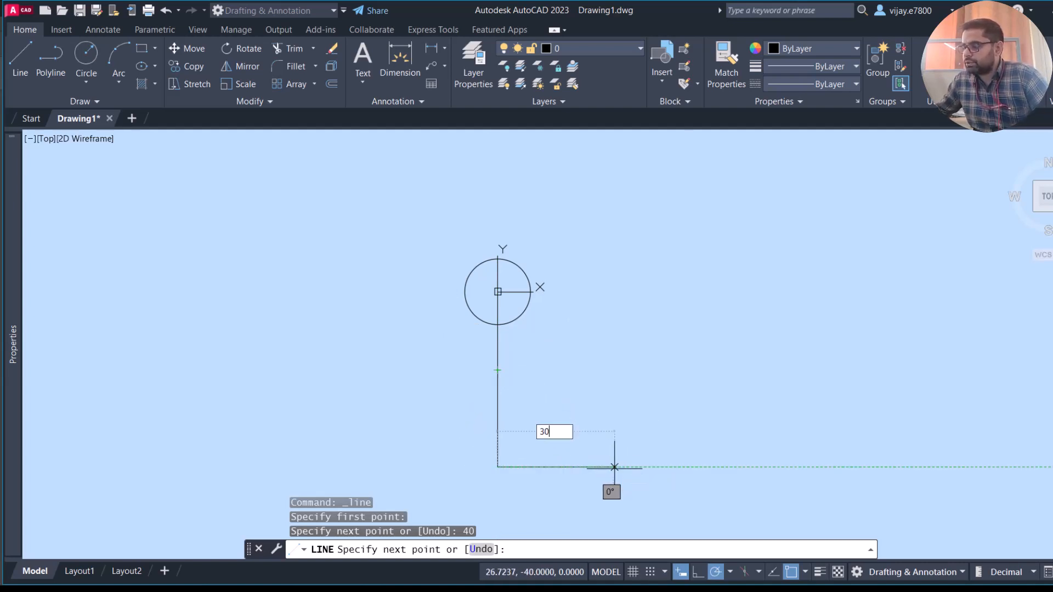
pyautogui.press('Return')
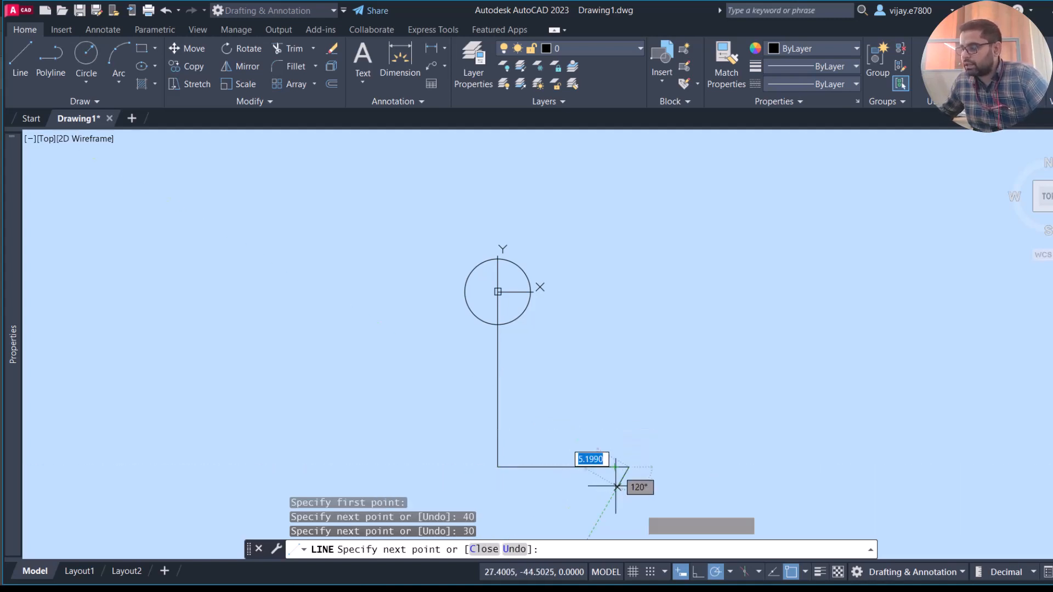
# - Continue the line chain 30 units straight down and 45 units to the right, and finish it there
pyautogui.moveTo(662, 524)
pyautogui.mouseDown(button='middle')
pyautogui.moveTo(630, 498)
pyautogui.moveTo(638, 351)
pyautogui.mouseUp(button='middle')
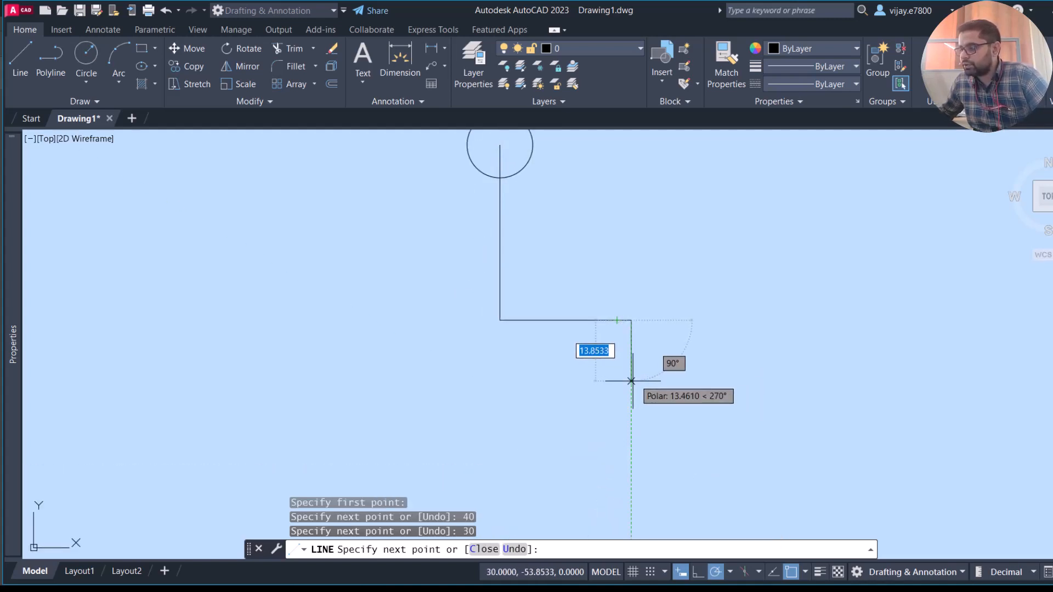
pyautogui.write('30')
pyautogui.press('Return')
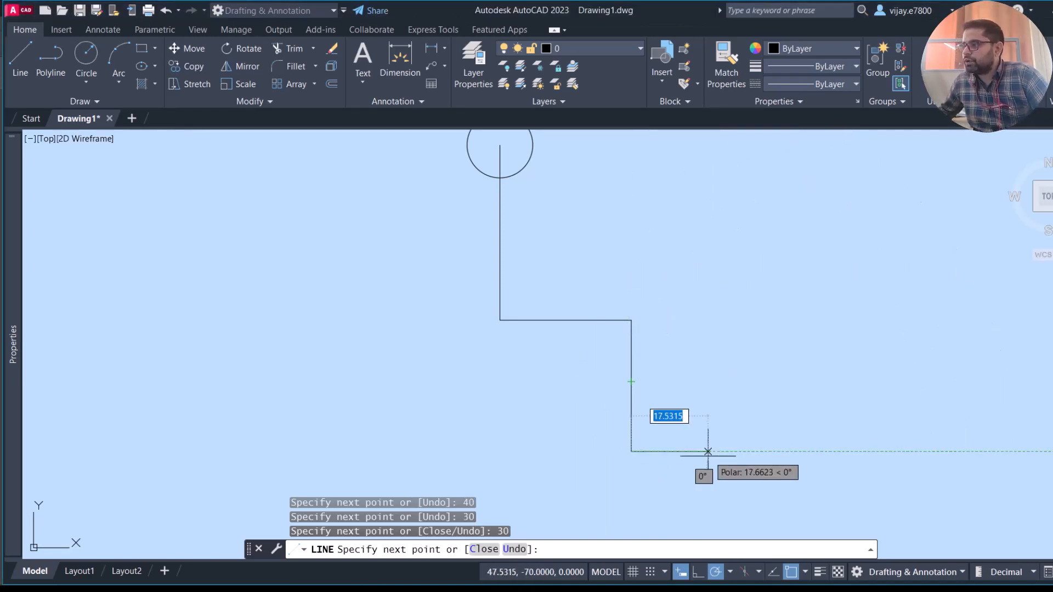
pyautogui.write('45')
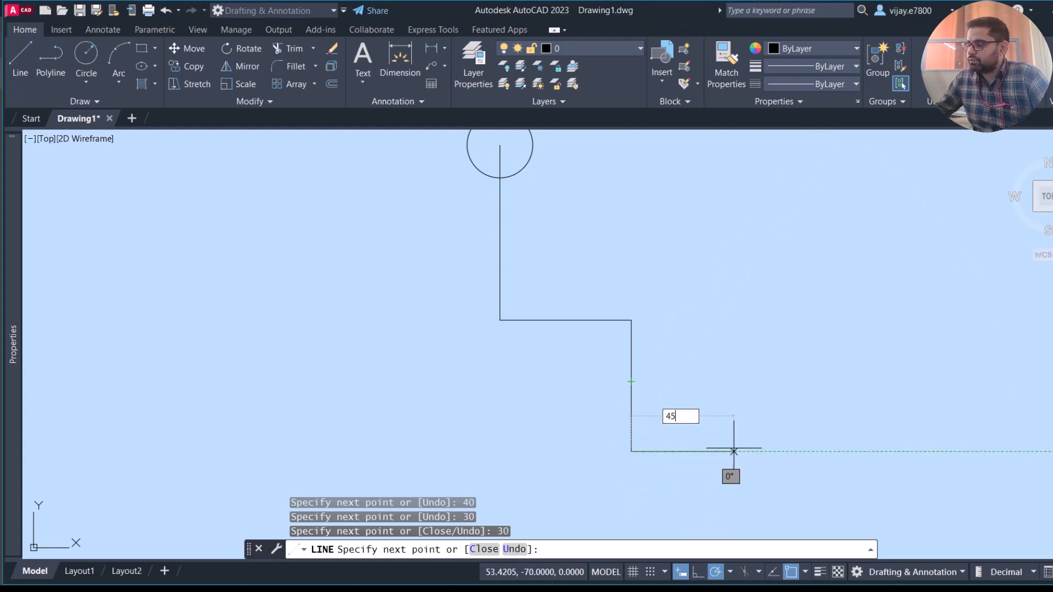
pyautogui.press('Return')
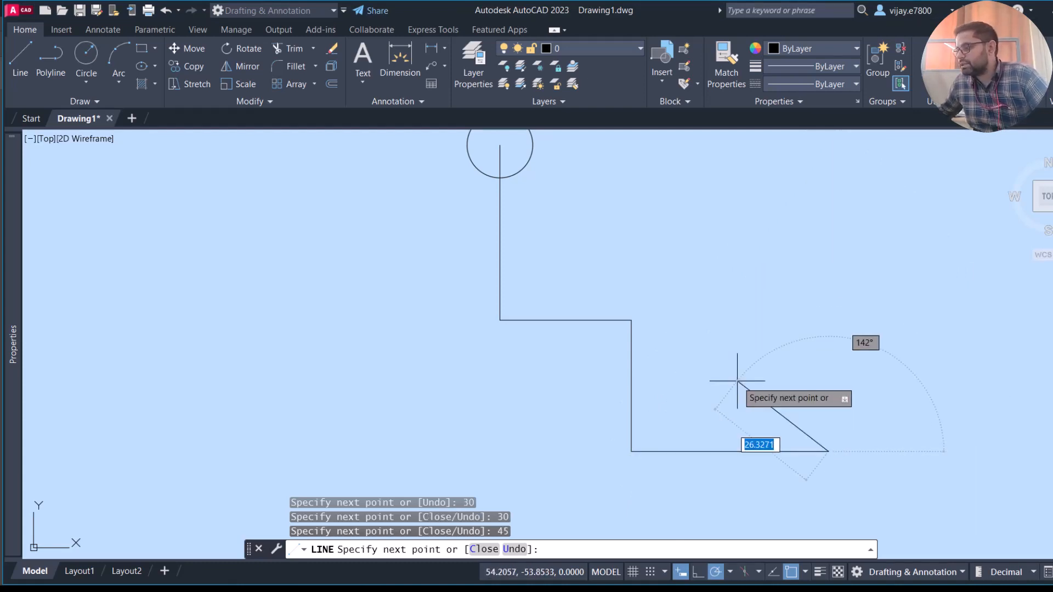
pyautogui.rightClick(737, 381)
pyautogui.click(774, 391)
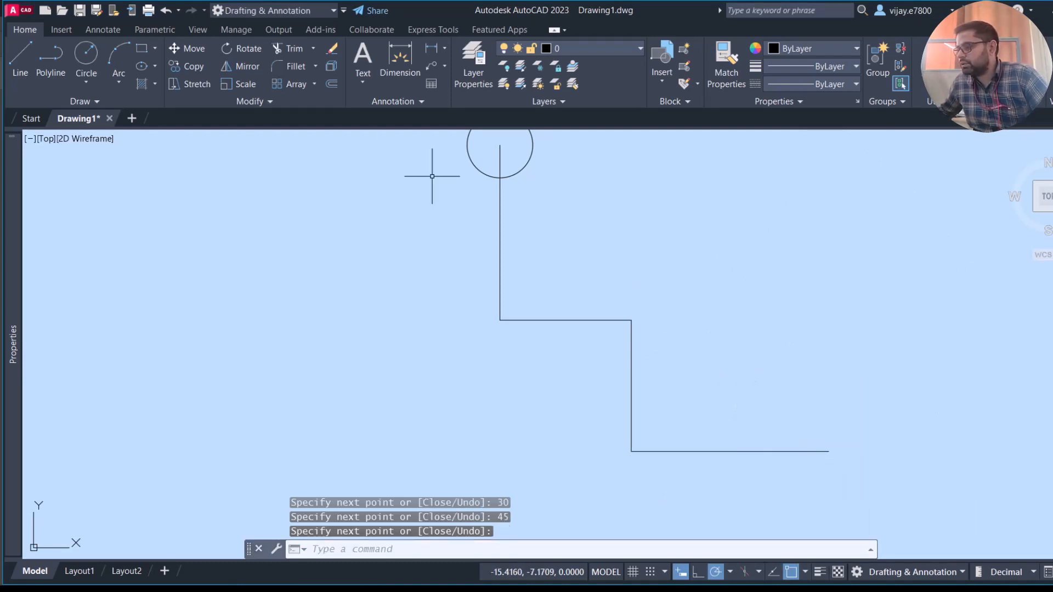
# - Draw a circle of radius 7.5 centred on the free end of the lower horizontal line
pyautogui.click(86, 55)
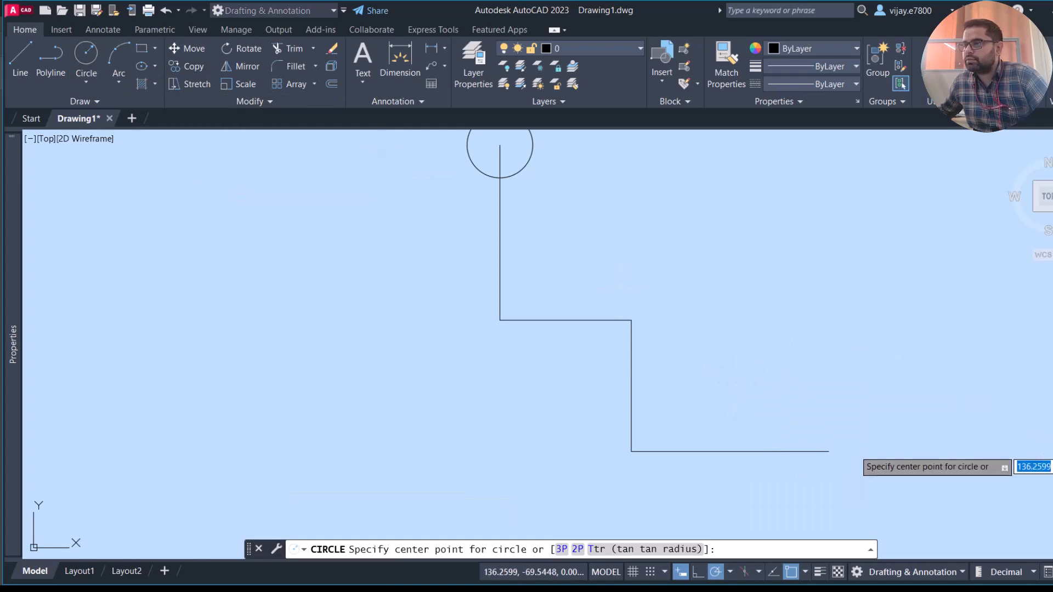
pyautogui.click(829, 451)
pyautogui.write('7.5')
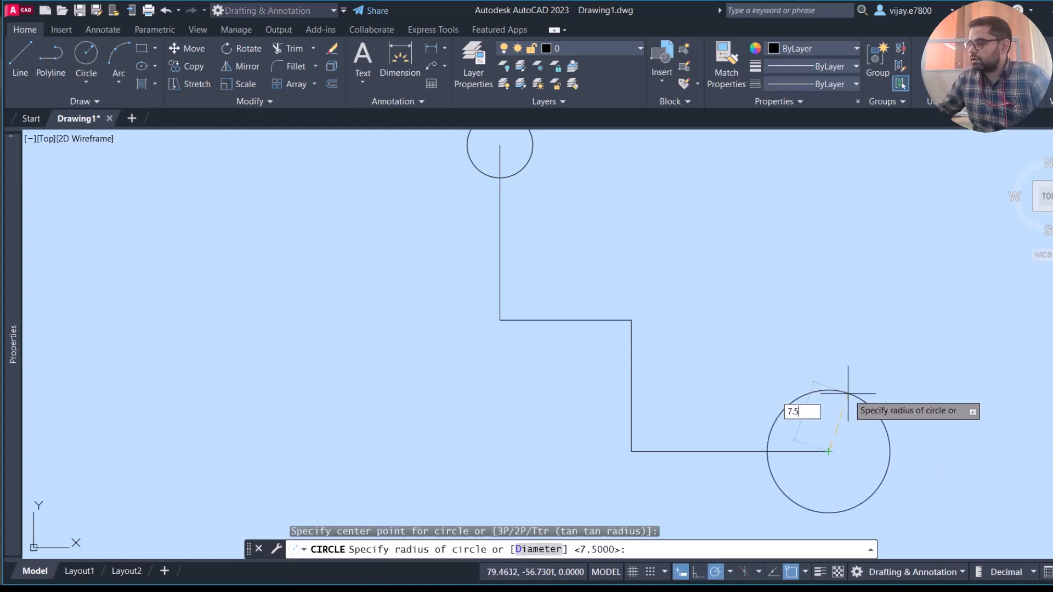
pyautogui.press('Return')
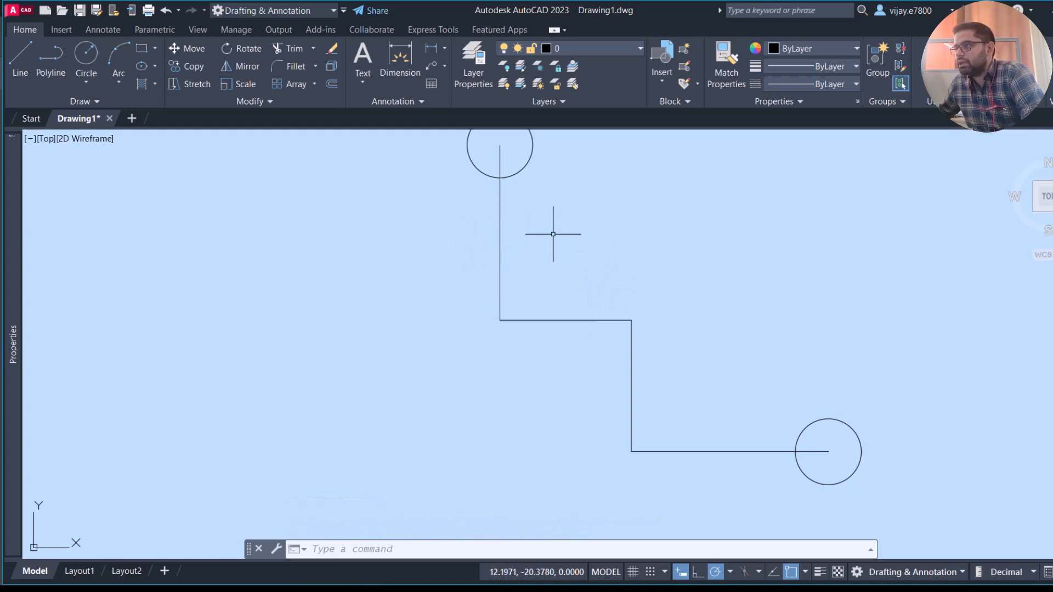
# - Draw a circle of radius 15 concentric with the lower 7.5-radius circle
pyautogui.hotkey('alt', 'Tab')
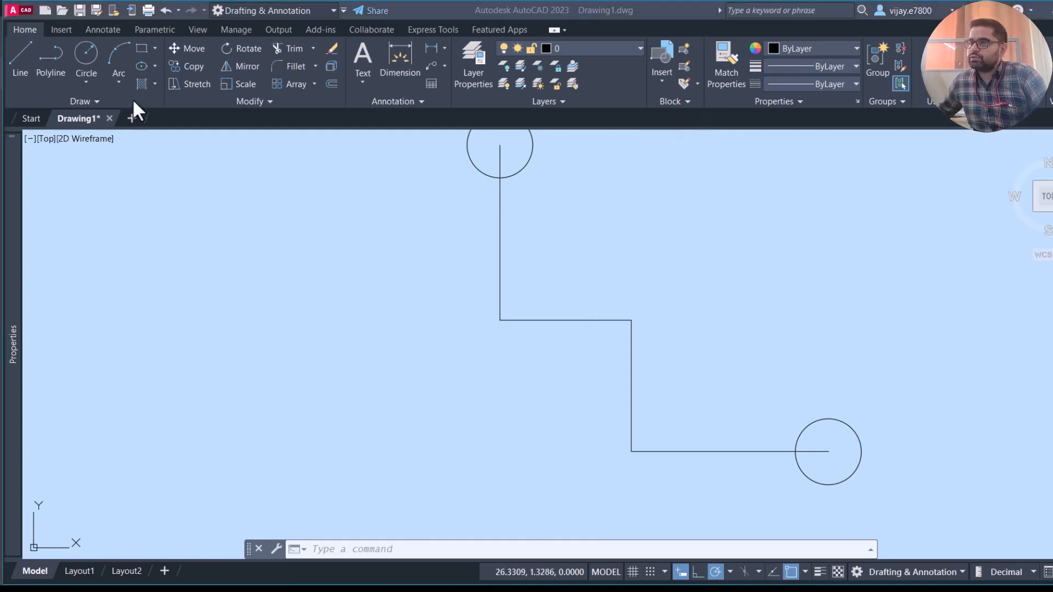
pyautogui.click(312, 80)
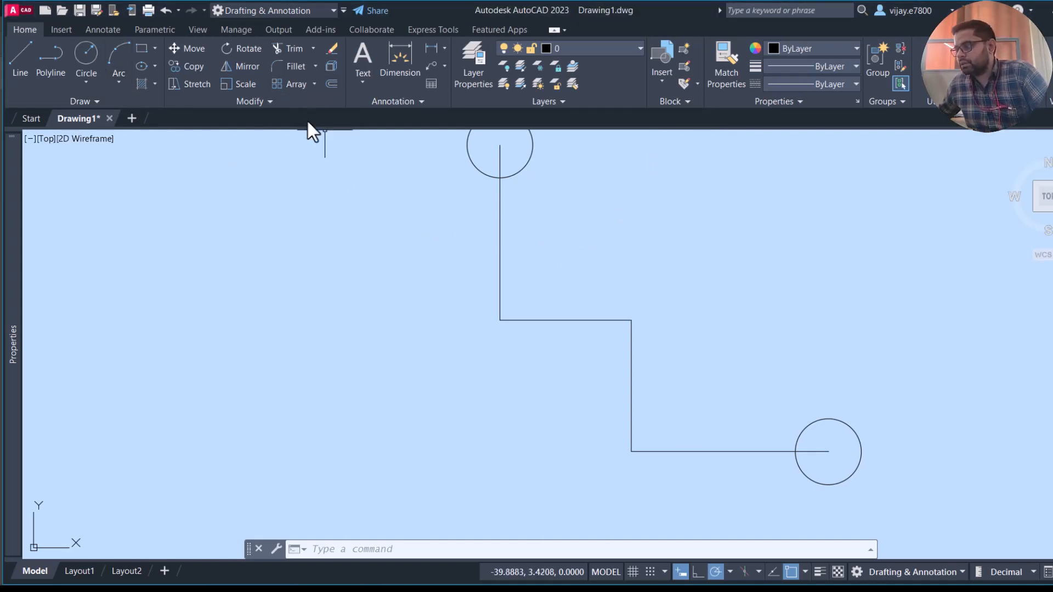
pyautogui.click(87, 51)
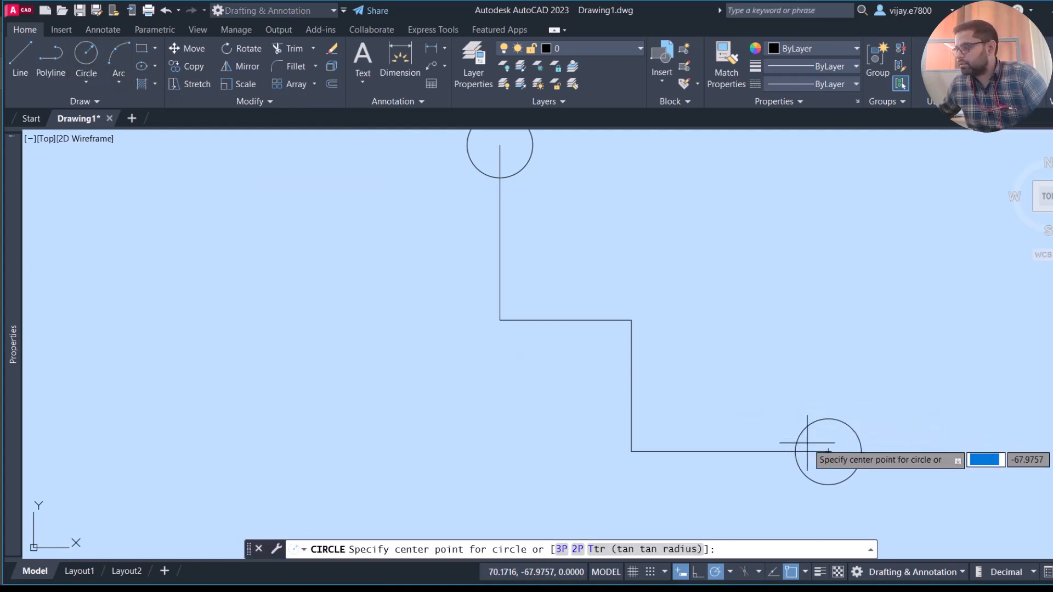
pyautogui.click(828, 451)
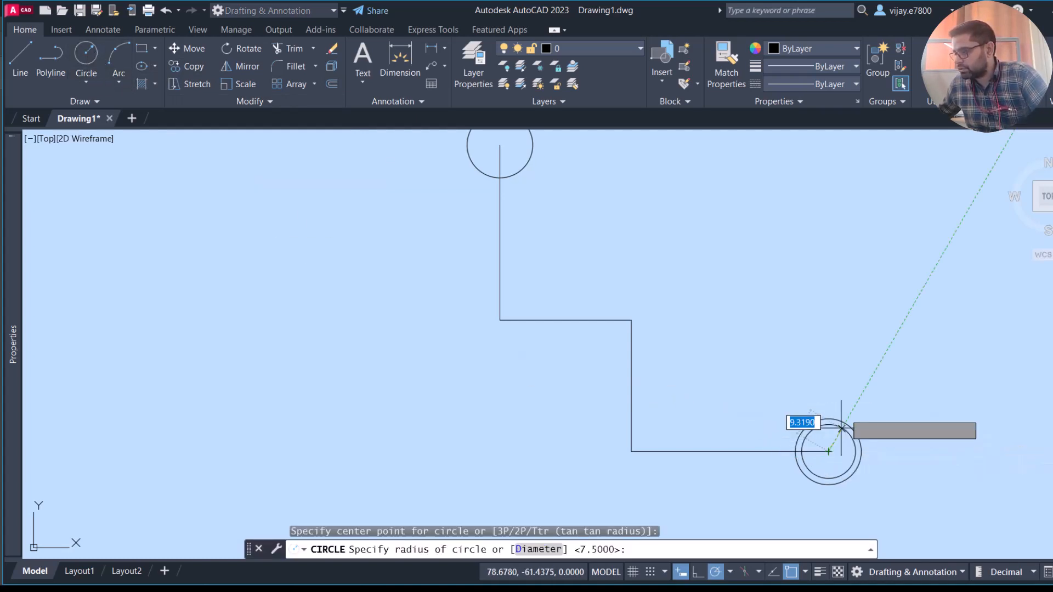
pyautogui.write('15')
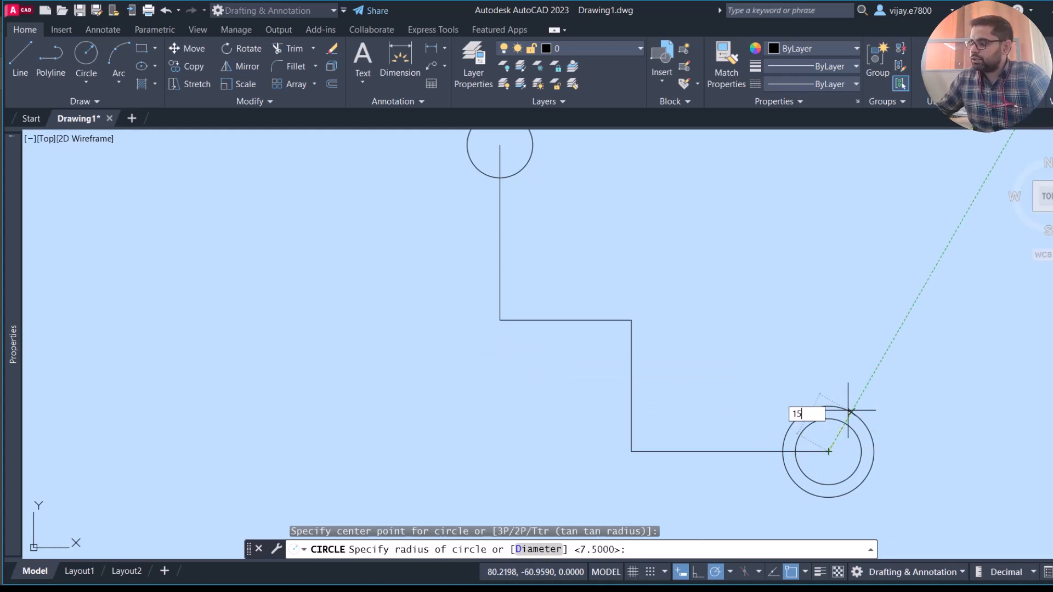
pyautogui.press('Return')
# - Draw a circle of radius 15 concentric with the upper circle at the origin
pyautogui.scroll(-2, 727, 267)
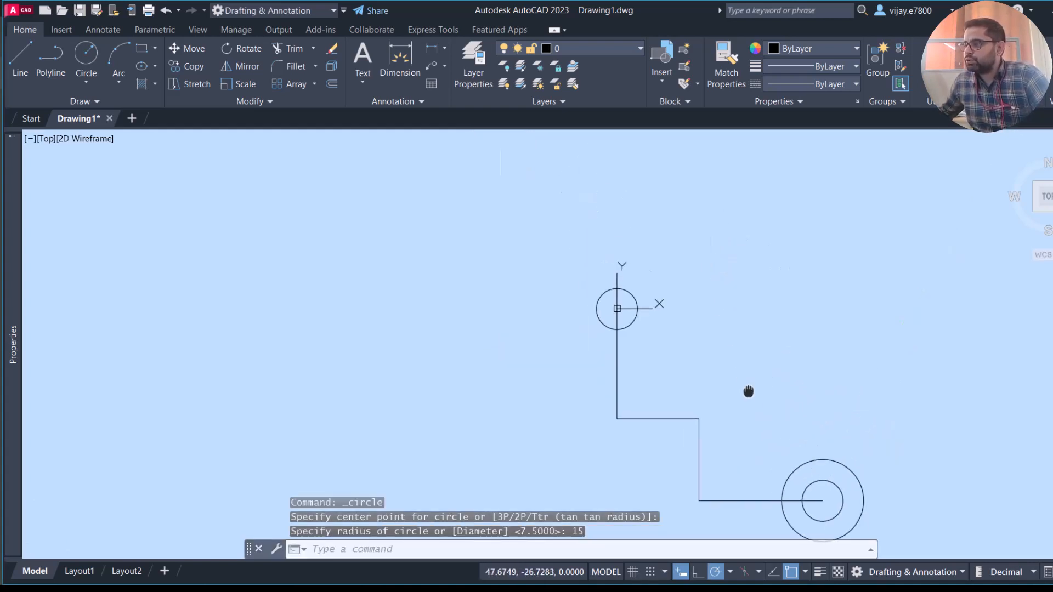
pyautogui.rightClick(532, 274)
pyautogui.click(554, 289)
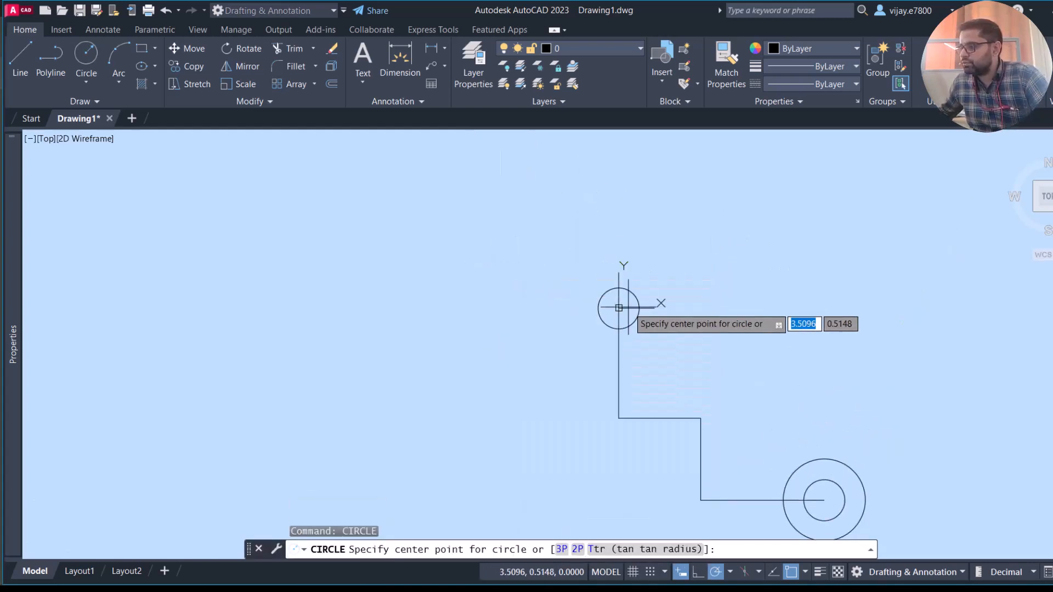
pyautogui.click(619, 309)
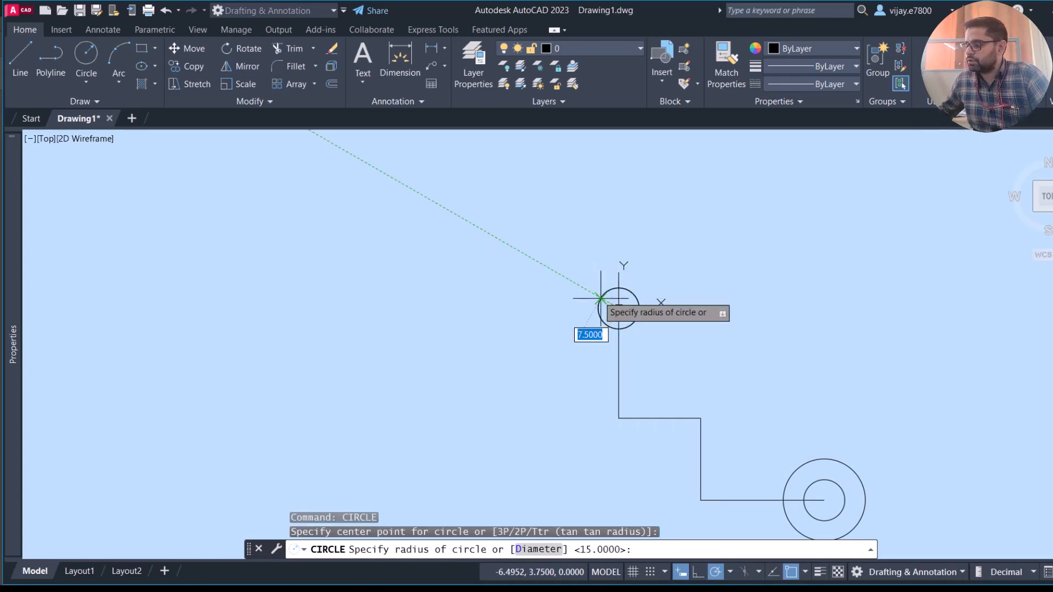
pyautogui.press('Return')
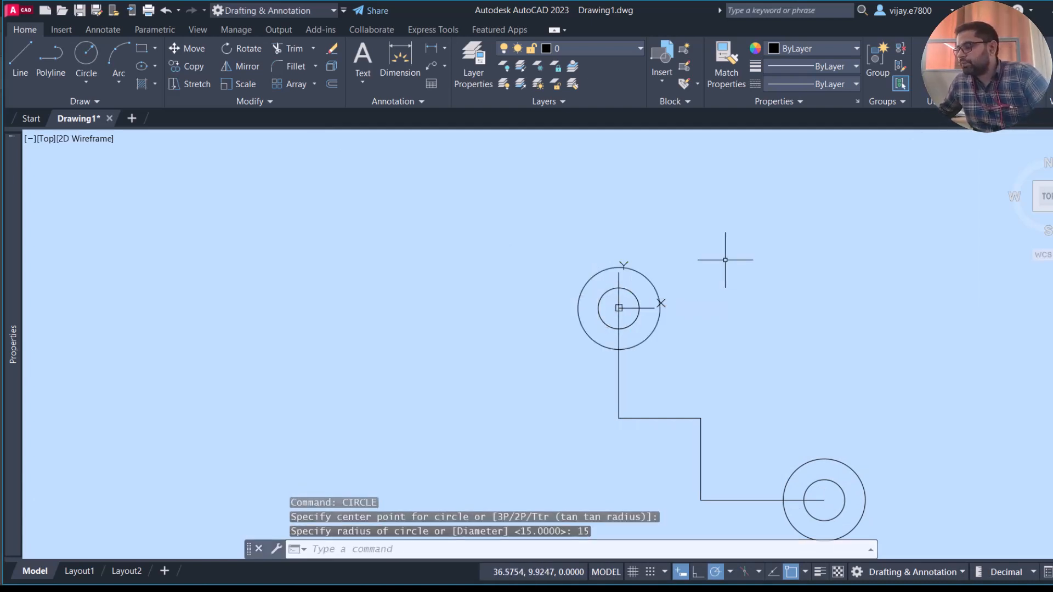
# - Draw a line from the centre of the upper circles to the left quadrant of the 15-radius circle
pyautogui.scroll(2, 792, 328)
pyautogui.moveTo(790, 328); pyautogui.dragTo(601, 208, button='middle')
pyautogui.scroll(-2, 605, 224)
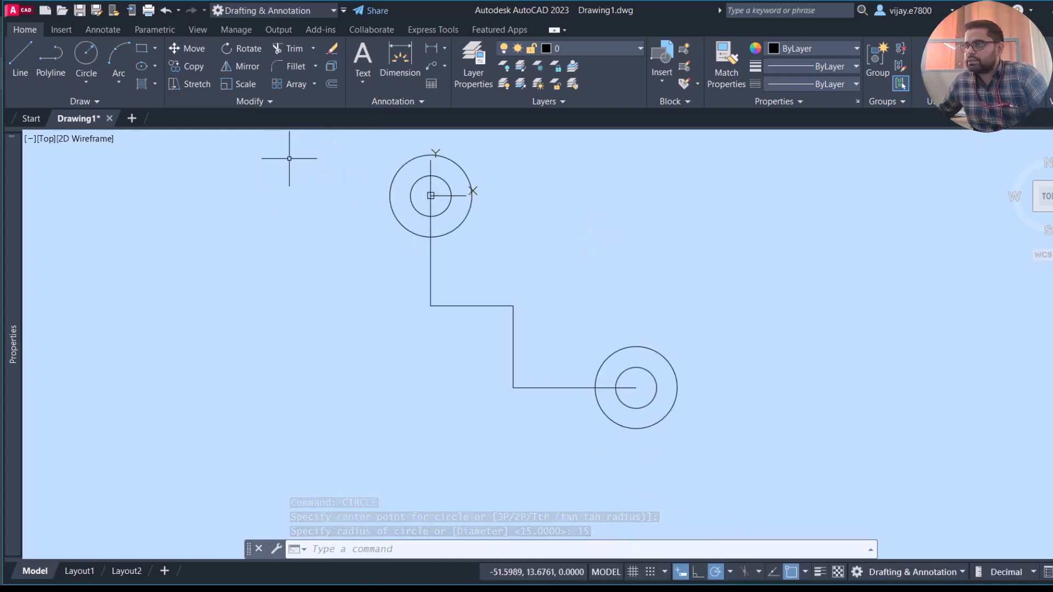
pyautogui.click(16, 54)
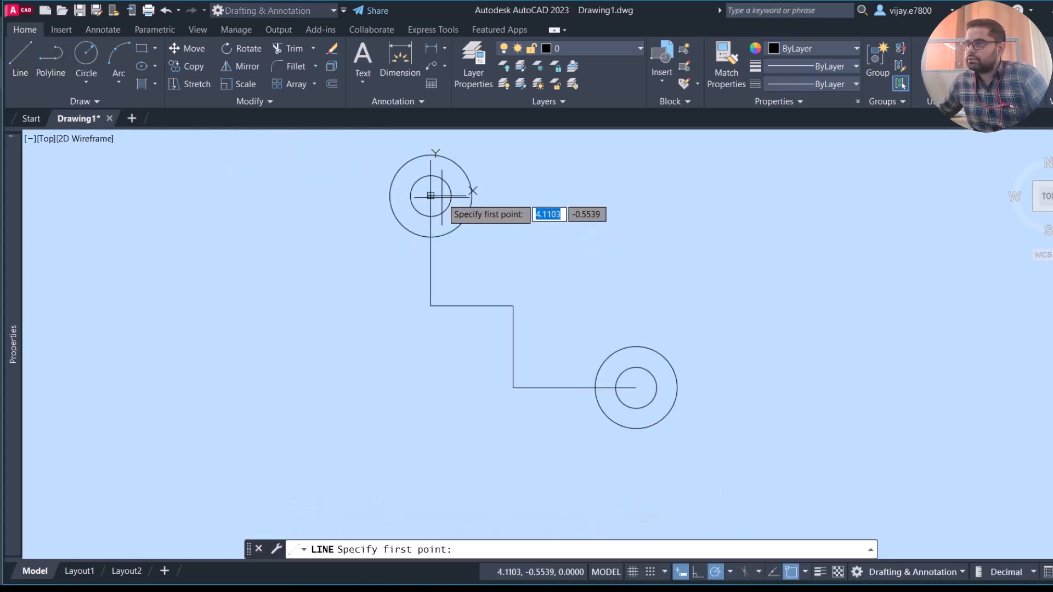
pyautogui.click(431, 196)
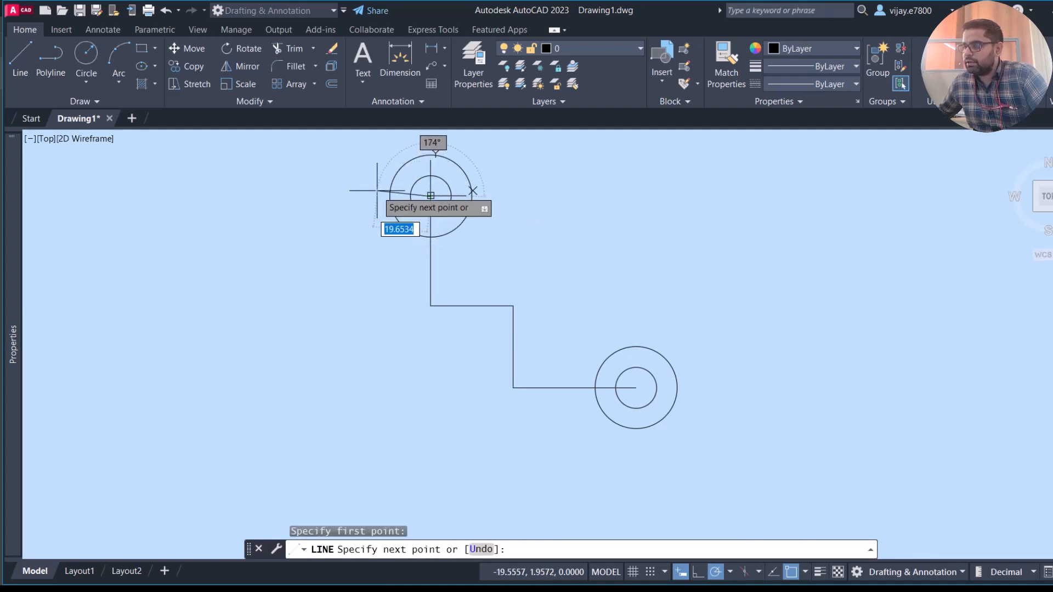
pyautogui.scroll(7, 420, 198)
pyautogui.scroll(-4, 420, 196)
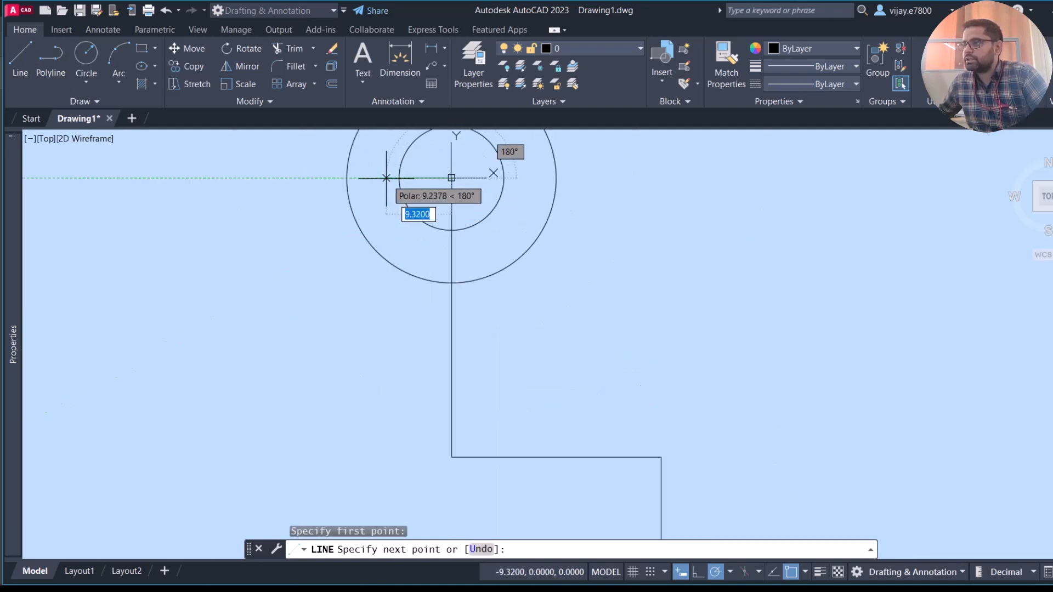
pyautogui.click(346, 178)
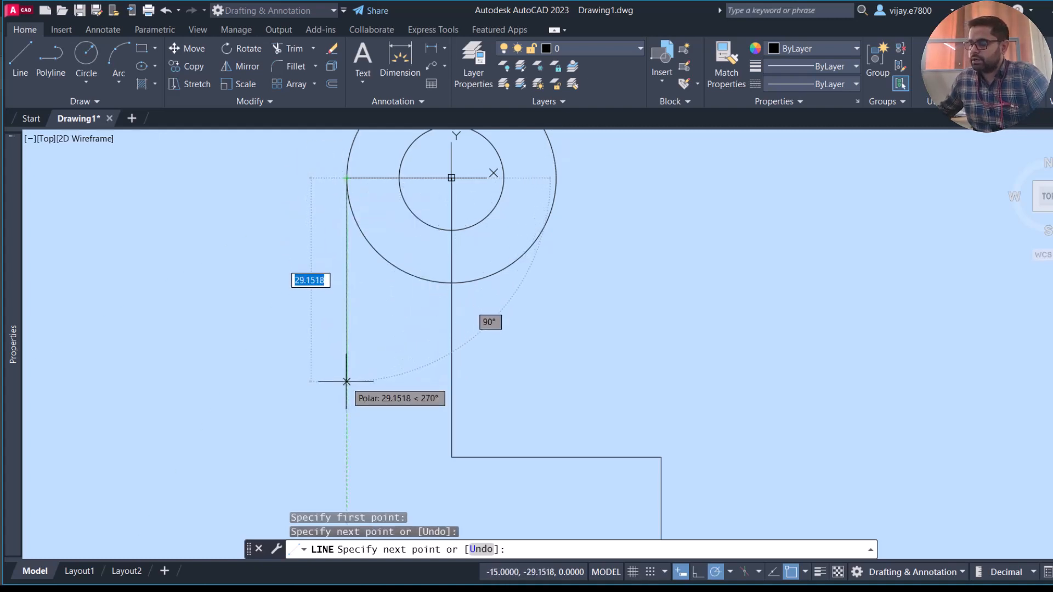
# - Continue the line 40 units straight down, join it to the lower end of the central vertical line, and finish
pyautogui.write('40')
pyautogui.press('Return')
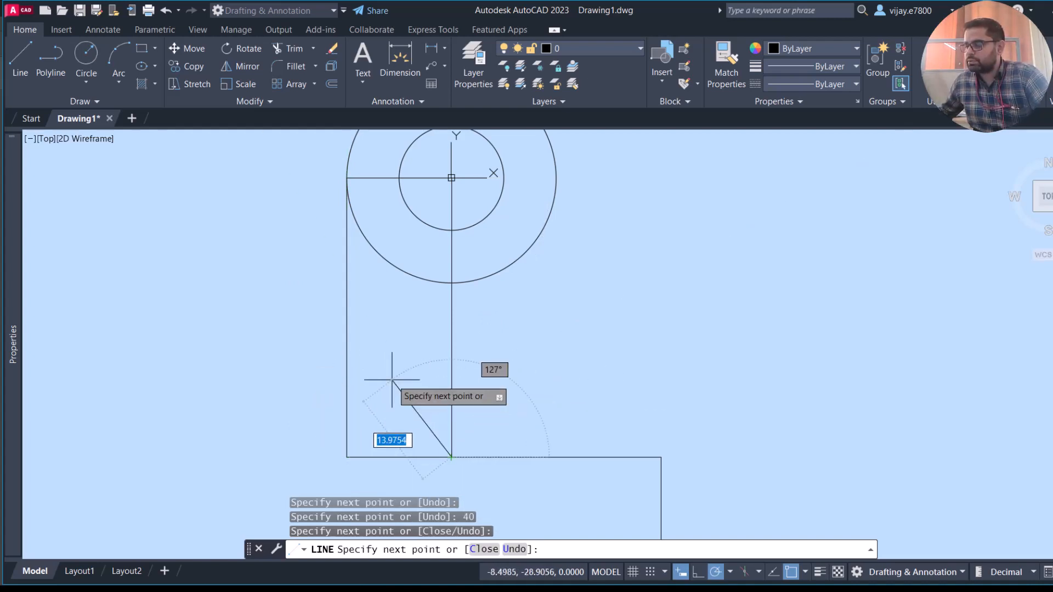
pyautogui.rightClick(389, 373)
pyautogui.click(409, 373)
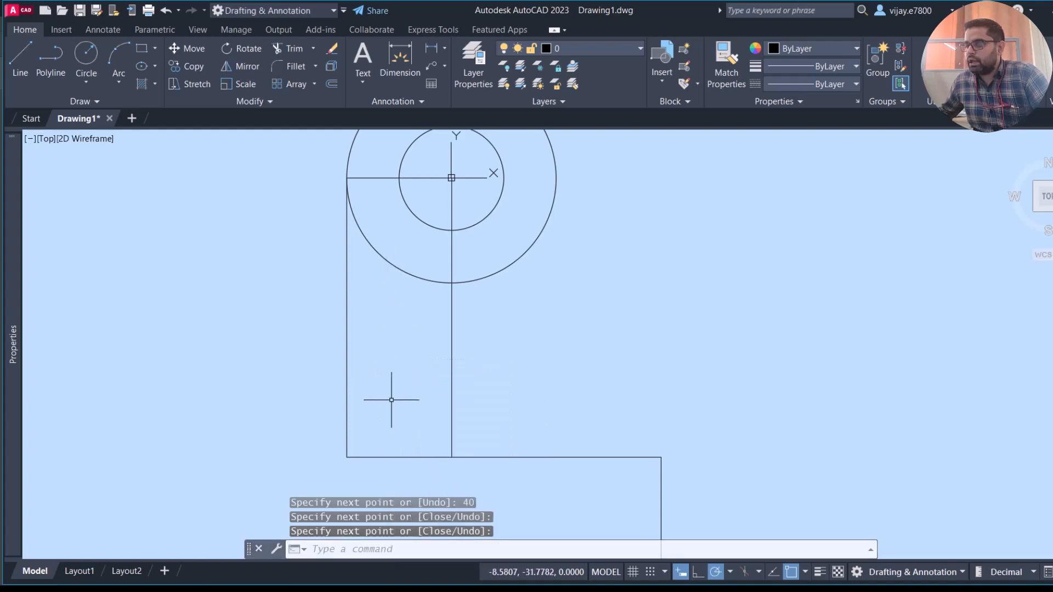
# - Move both lower concentric circles 15 units to the left along the horizontal line, using their centre as base point
pyautogui.moveTo(426, 383); pyautogui.dragTo(365, 277, button='middle')
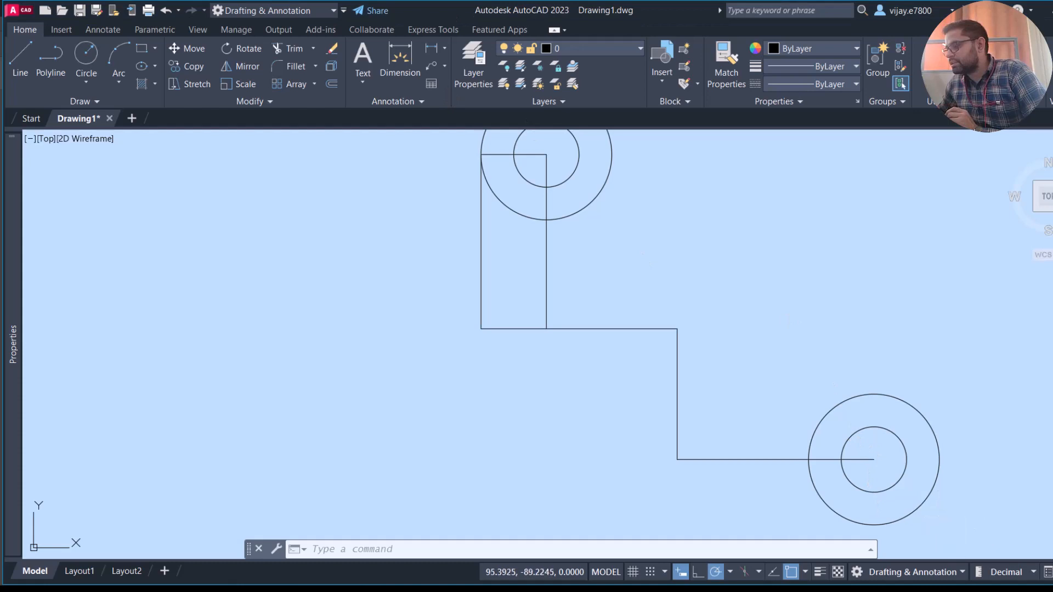
pyautogui.click(963, 543)
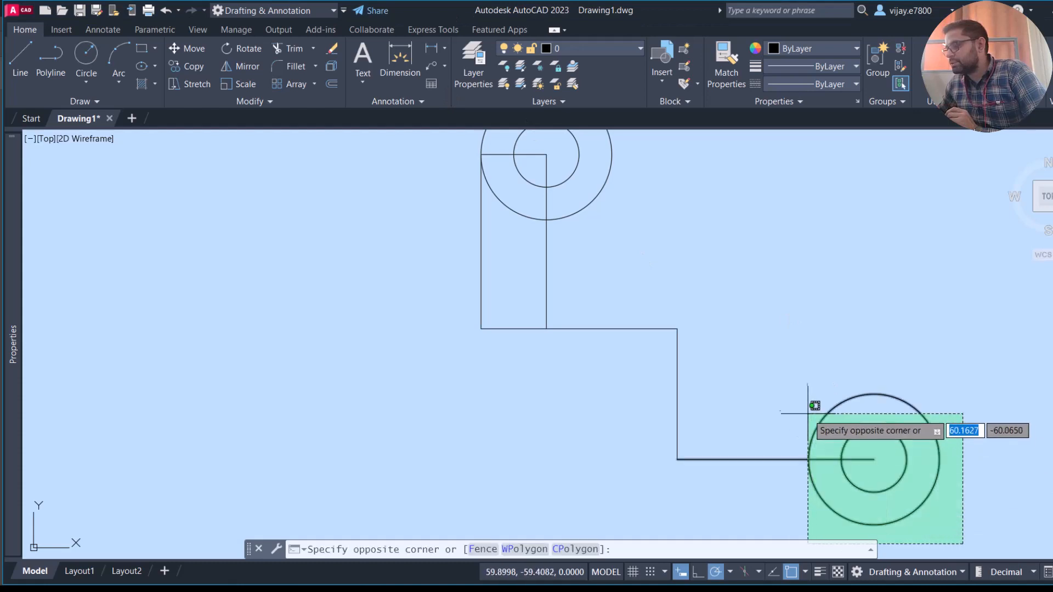
pyautogui.click(883, 369)
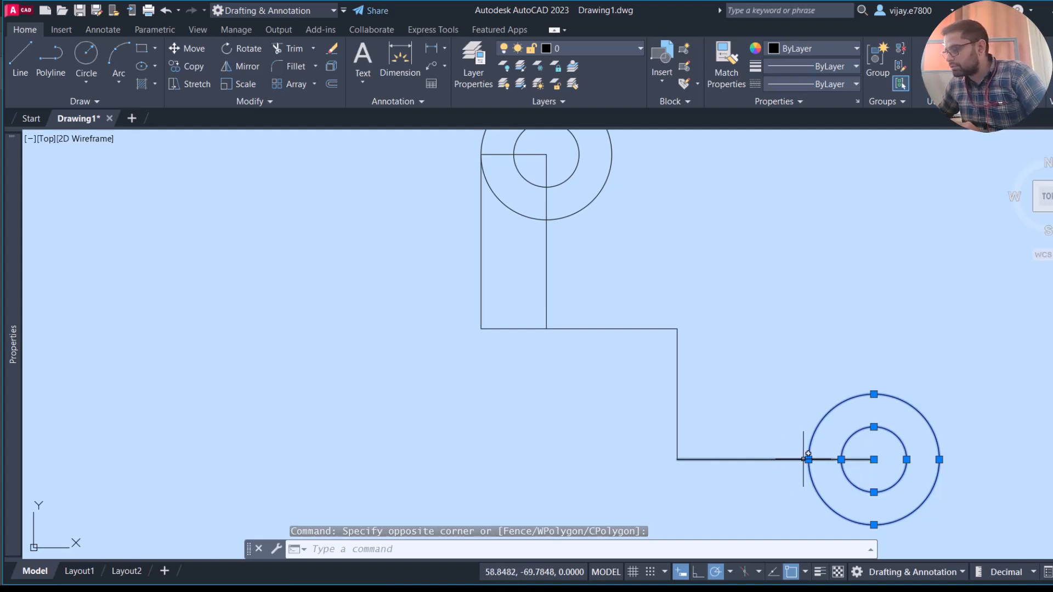
pyautogui.click(187, 49)
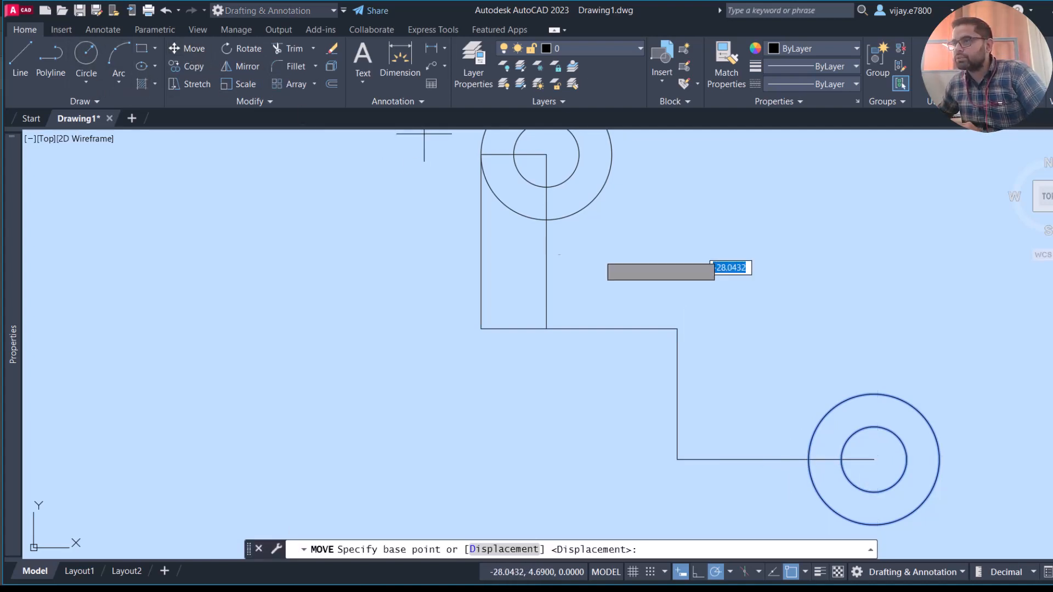
pyautogui.click(874, 460)
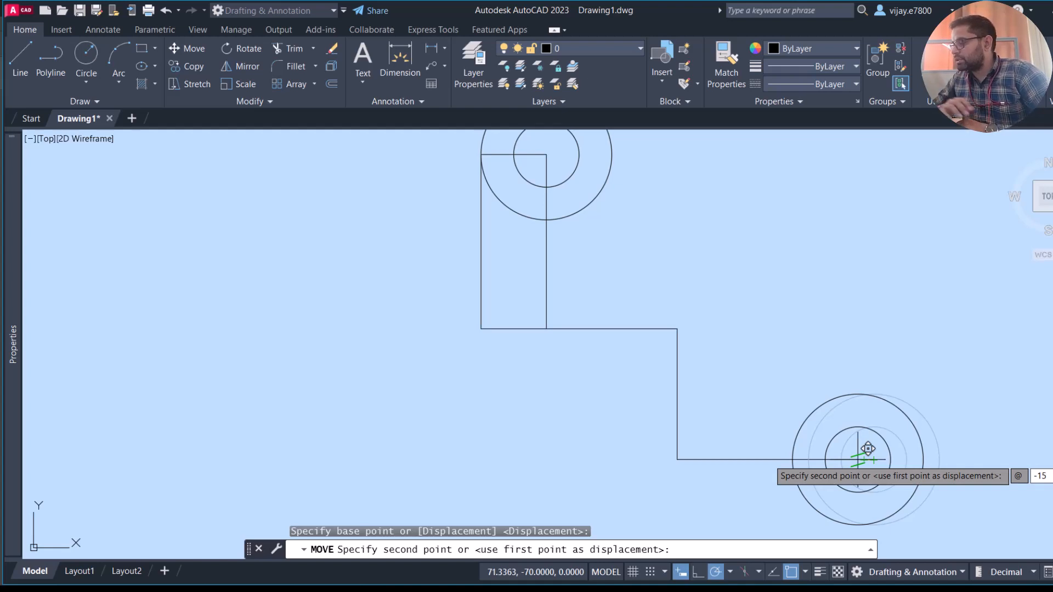
pyautogui.write('0')
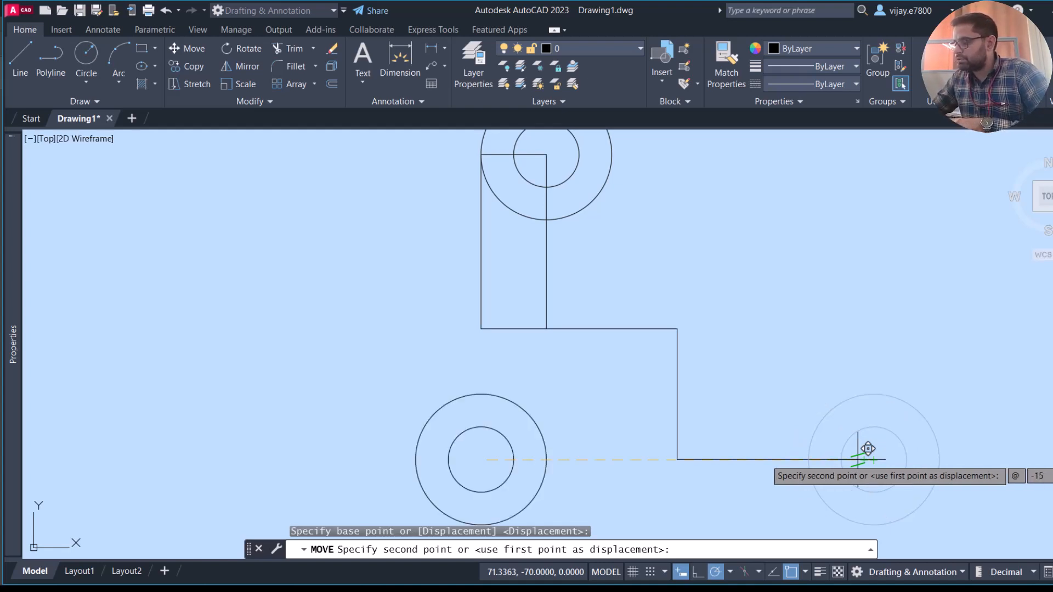
pyautogui.press('Return')
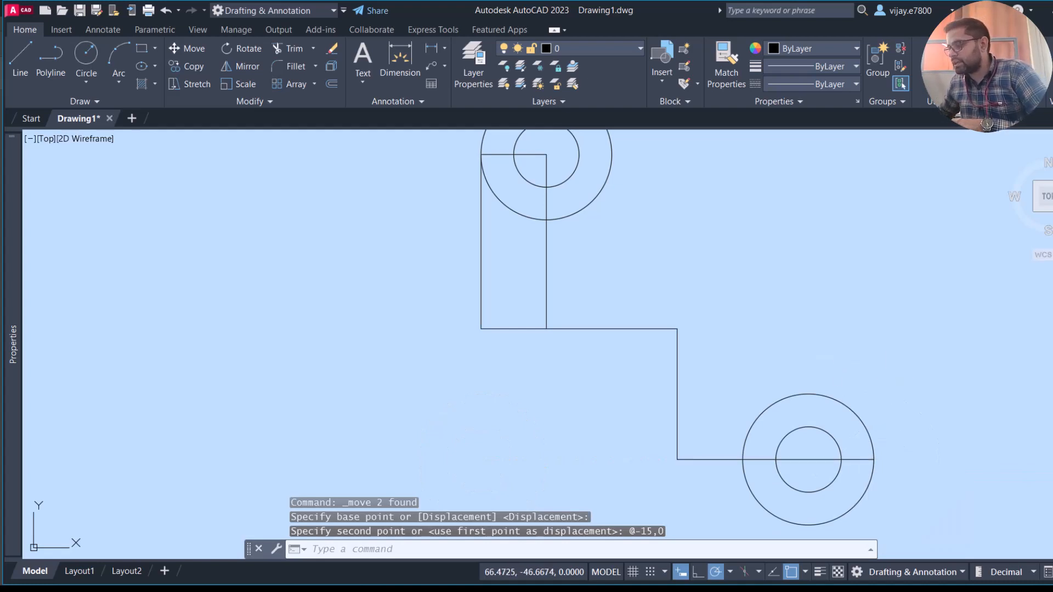
pyautogui.rightClick(820, 364)
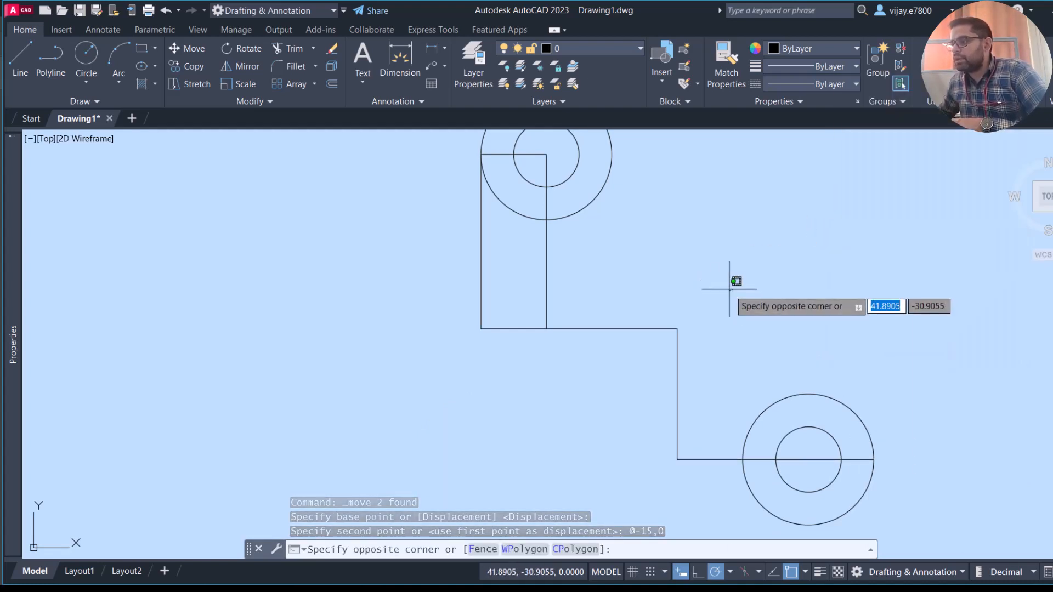
pyautogui.rightClick(730, 286)
pyautogui.press('Escape')
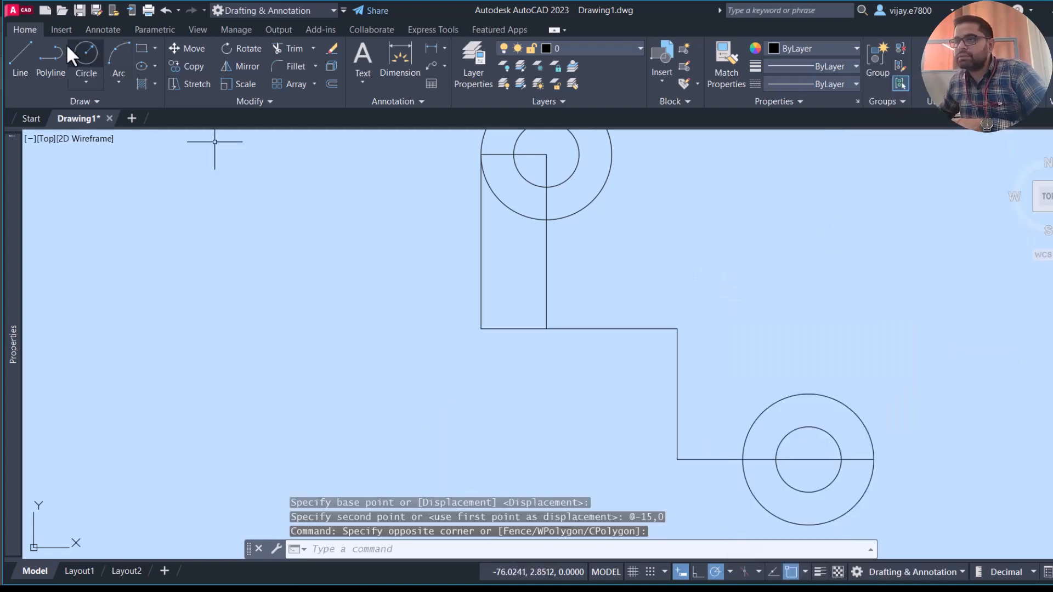
# - Start a line at the lower-left corner below the upper circles and run it 30 units to the right
pyautogui.click(21, 56)
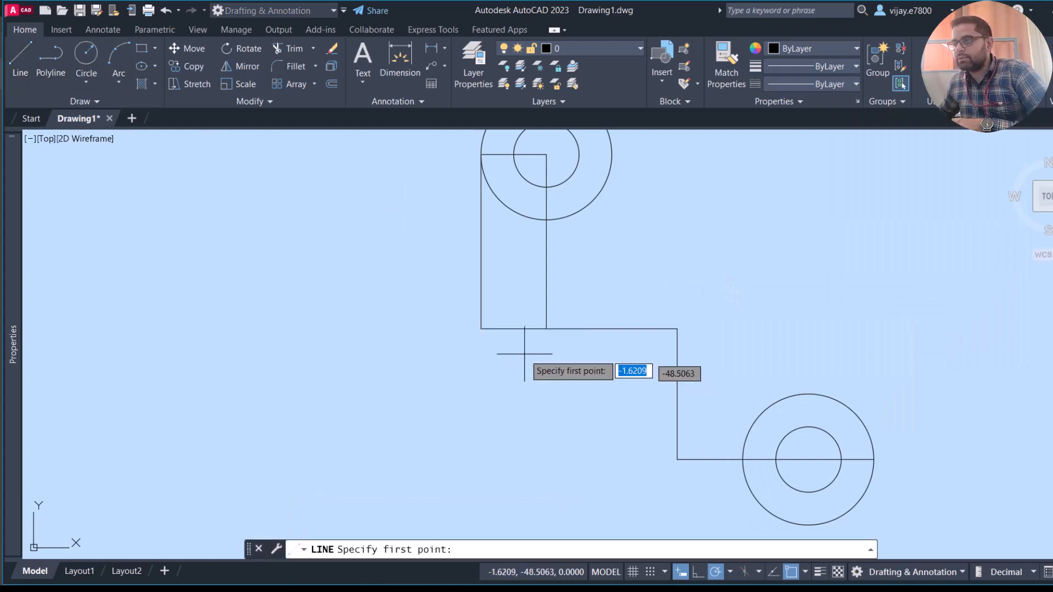
pyautogui.click(481, 329)
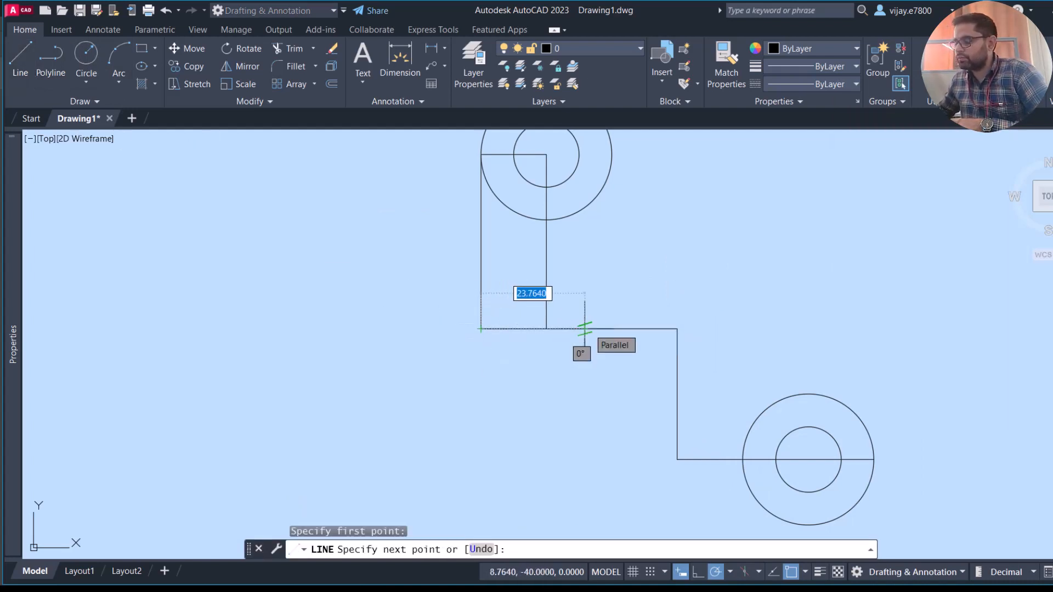
pyautogui.write('30')
pyautogui.press('Return')
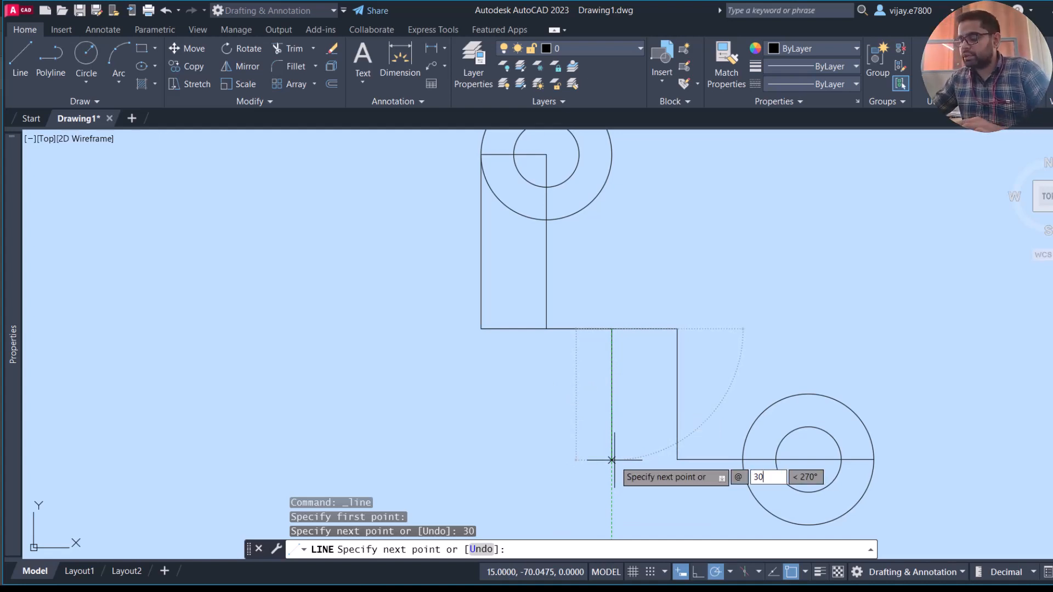
# - Continue the line 30 units straight down, connect it to the left end of the lower horizontal line, and finish
pyautogui.press('Tab')
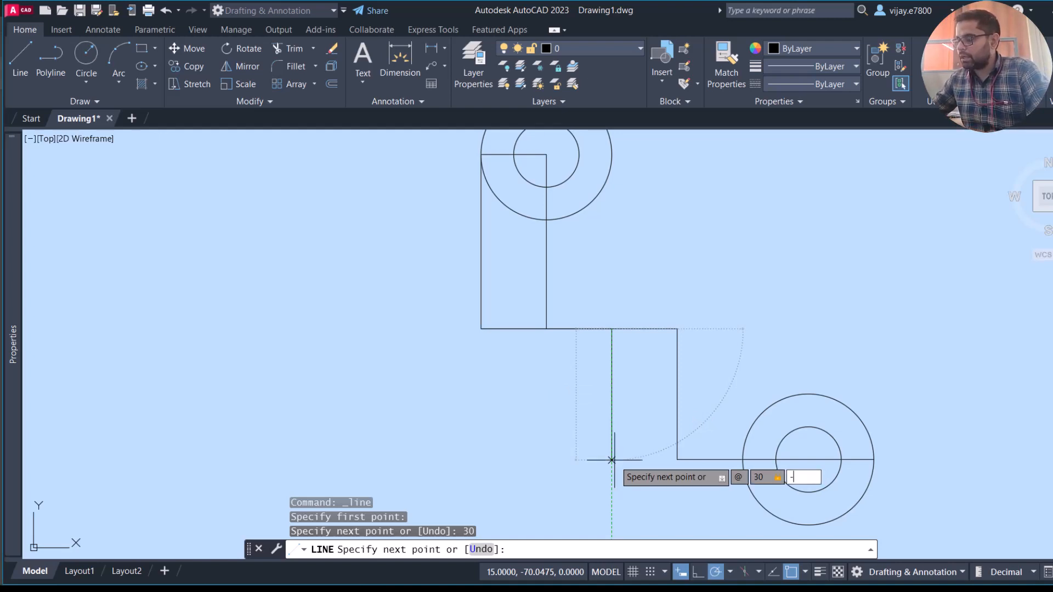
pyautogui.press('Return')
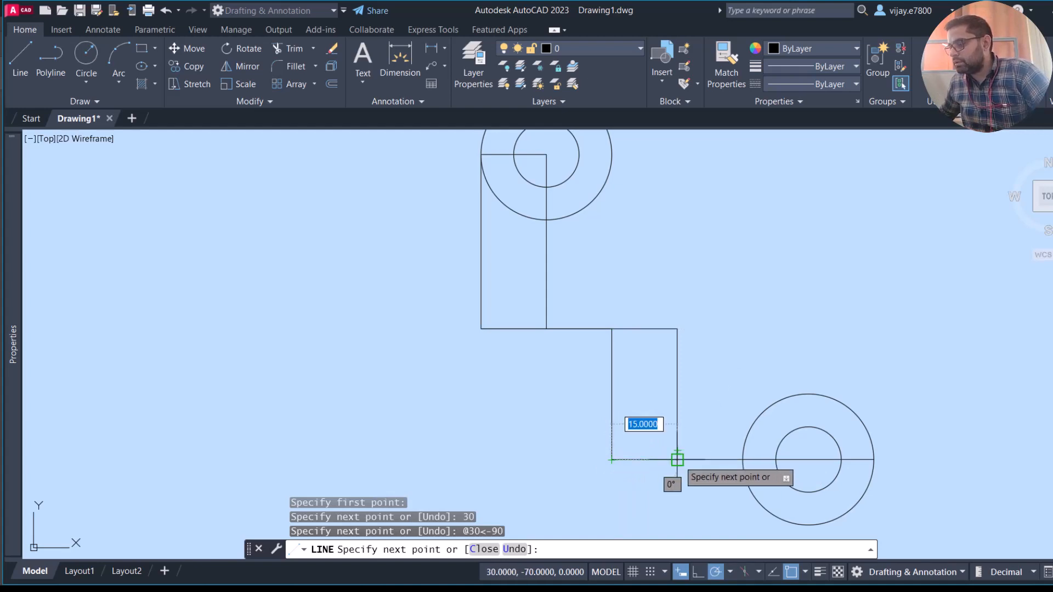
pyautogui.click(678, 459)
pyautogui.rightClick(721, 372)
pyautogui.click(757, 382)
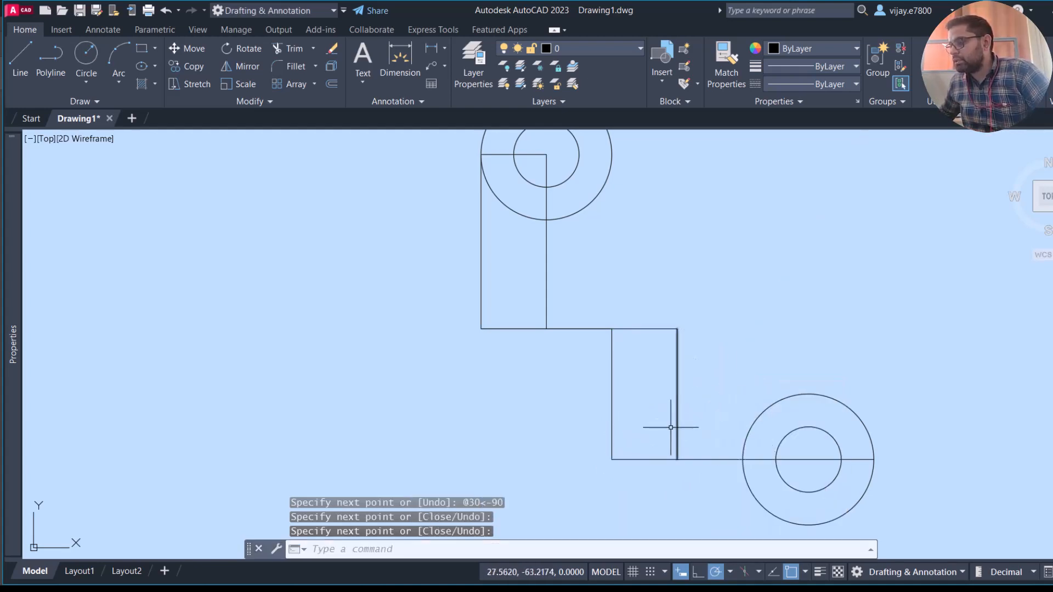
# - Delete the original stepped construction lines: the middle horizontal, the lower vertical and the vertical below the upper circles' centre
pyautogui.click(714, 406)
pyautogui.click(668, 322)
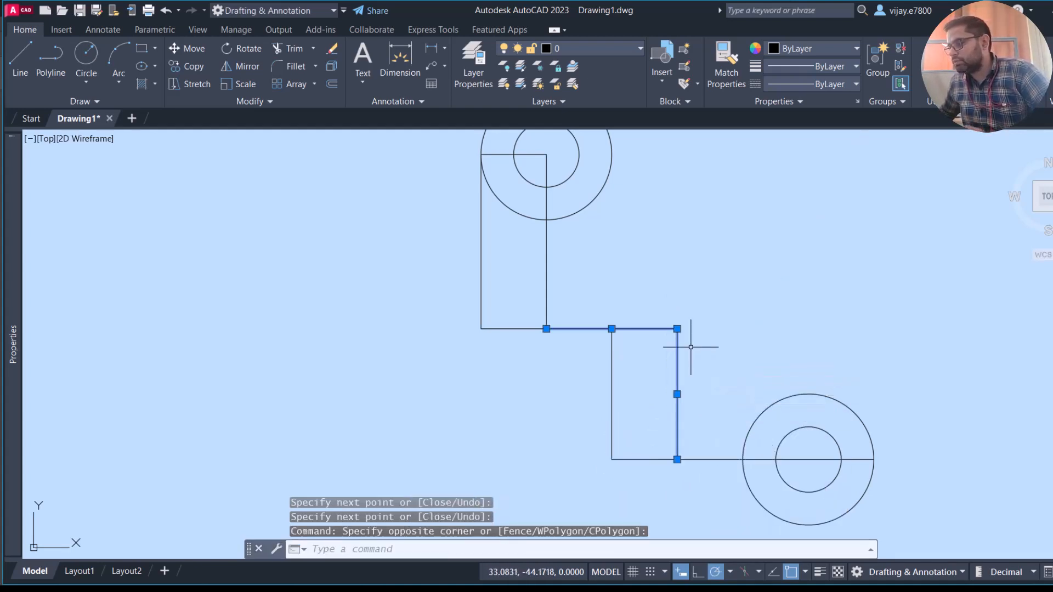
pyautogui.press('Delete')
pyautogui.click(547, 279)
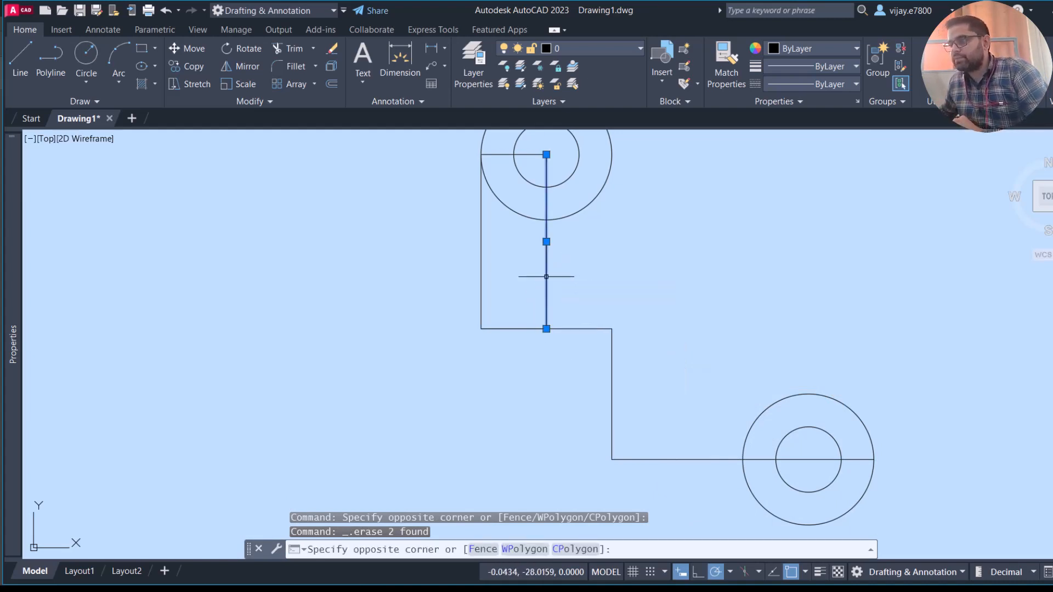
pyautogui.press('Delete')
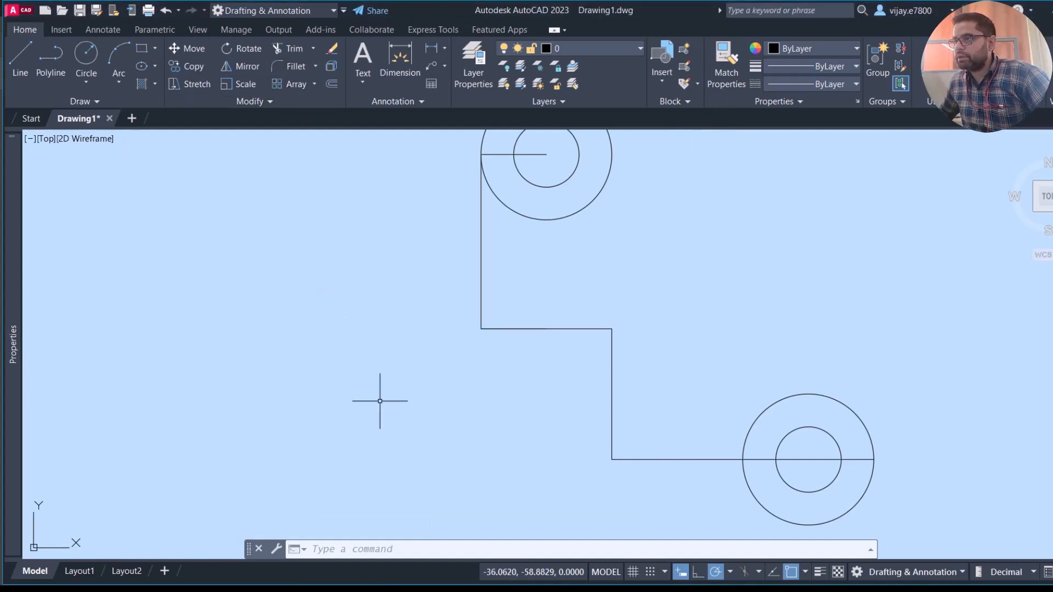
# - Fillet the lower-left corner between the outer vertical line and the middle horizontal line with radius 10
pyautogui.click(281, 65)
pyautogui.write('R')
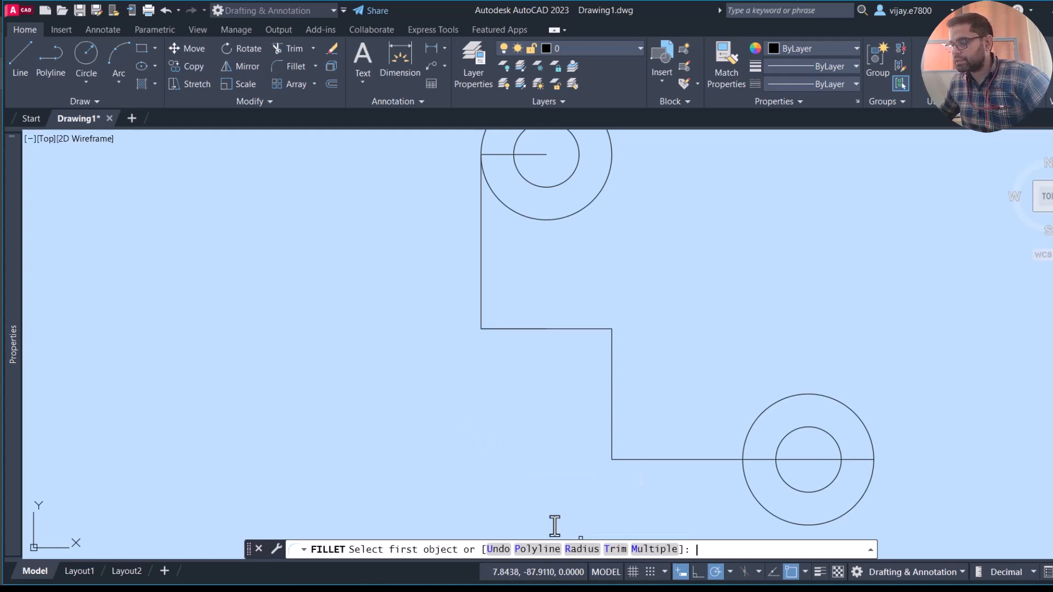
pyautogui.press('Return')
pyautogui.write('10')
pyautogui.press('Return')
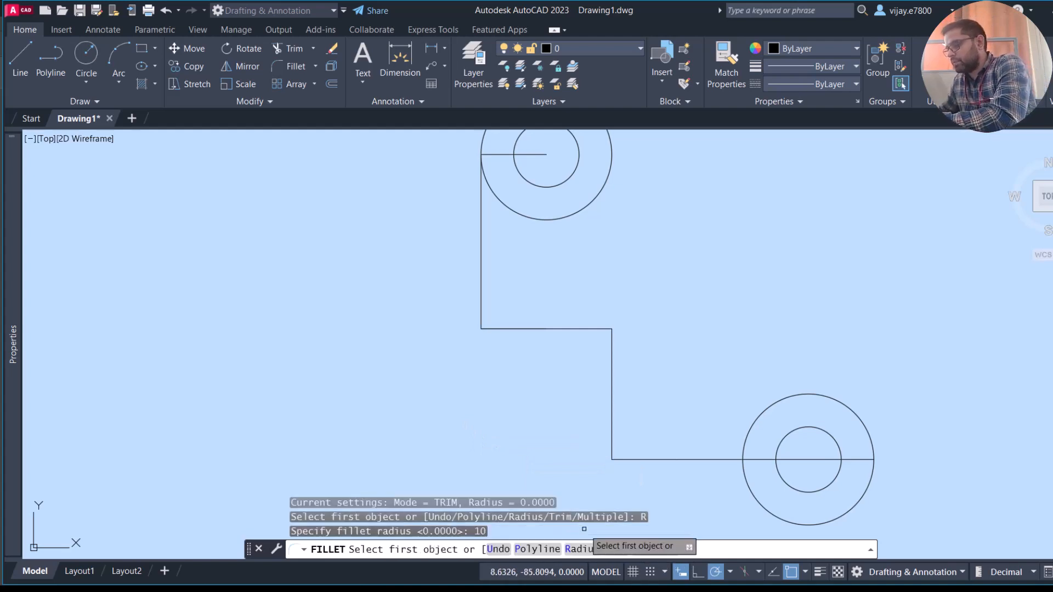
pyautogui.click(498, 328)
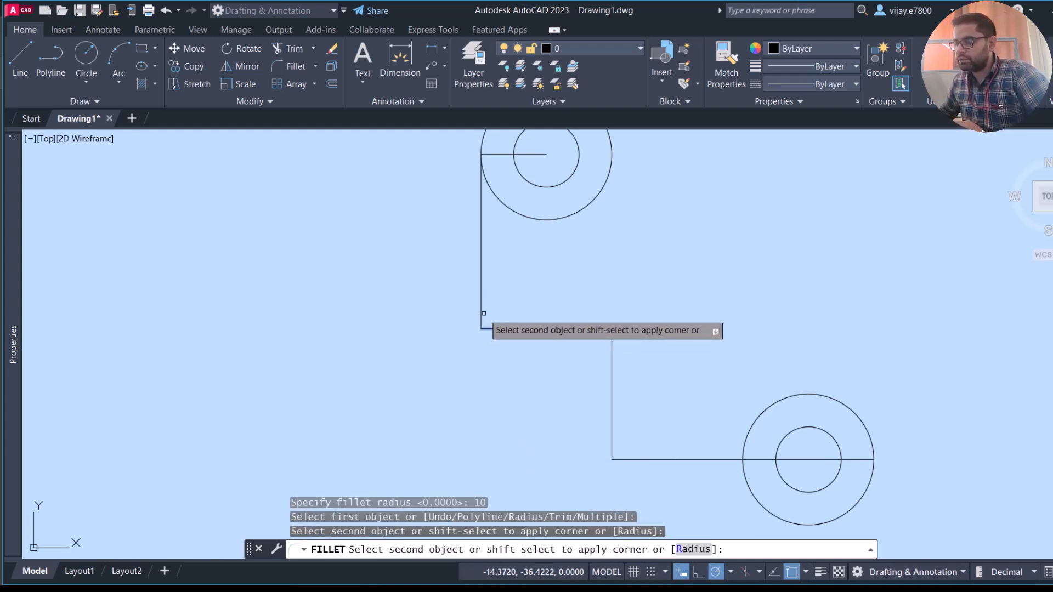
pyautogui.click(592, 330)
# - Fillet the corner between the middle horizontal line and the lower vertical line with the same radius of 10
pyautogui.rightClick(577, 317)
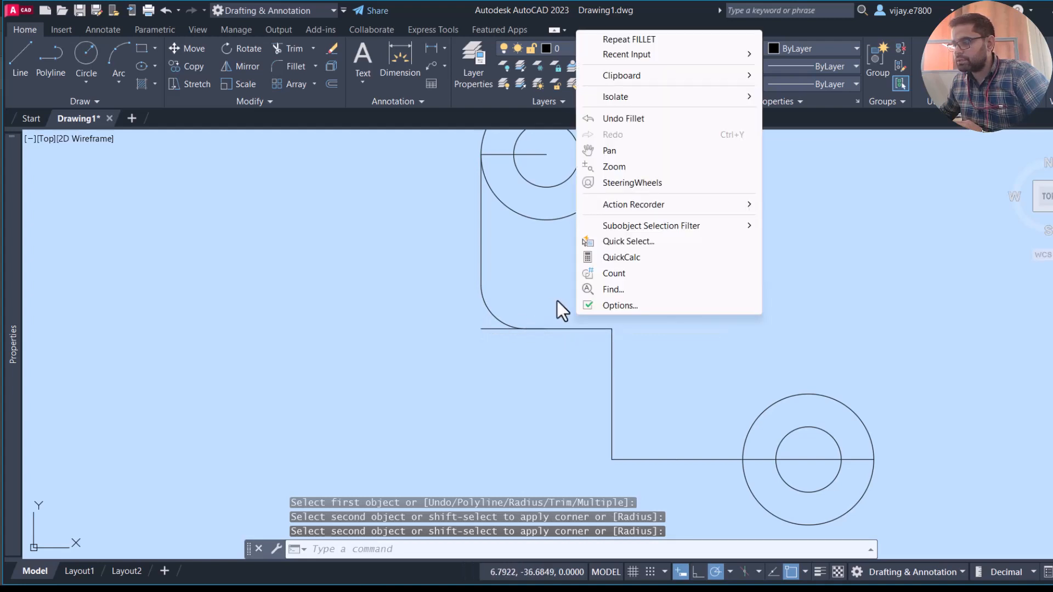
pyautogui.click(602, 41)
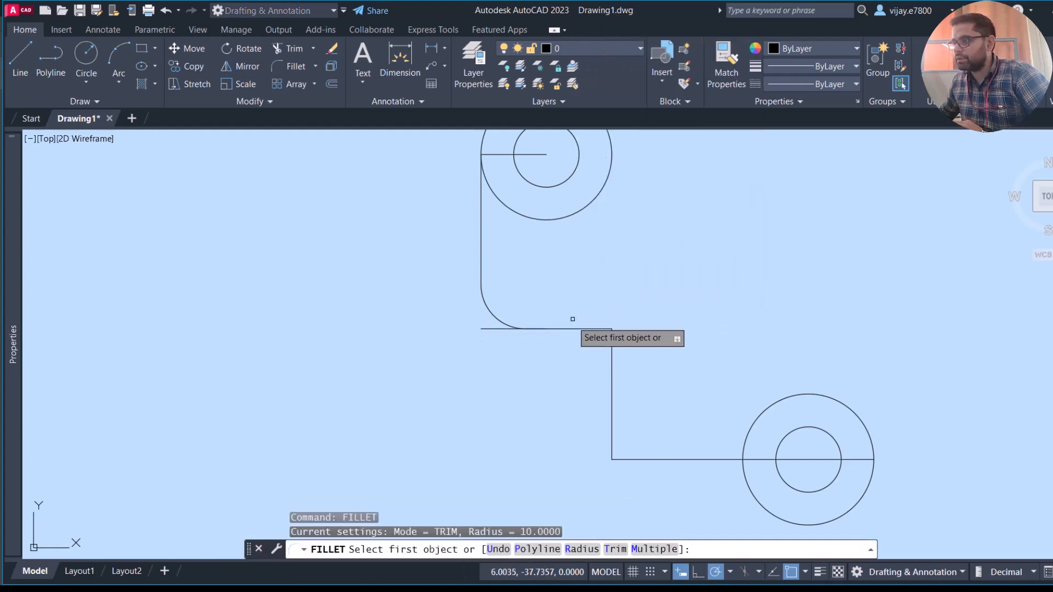
pyautogui.click(579, 329)
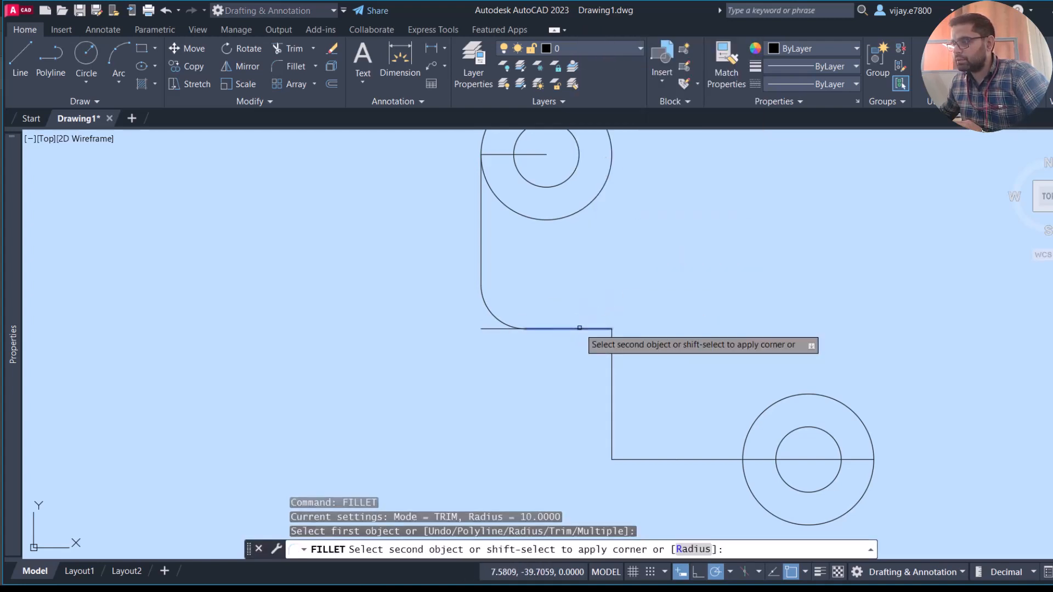
pyautogui.click(613, 342)
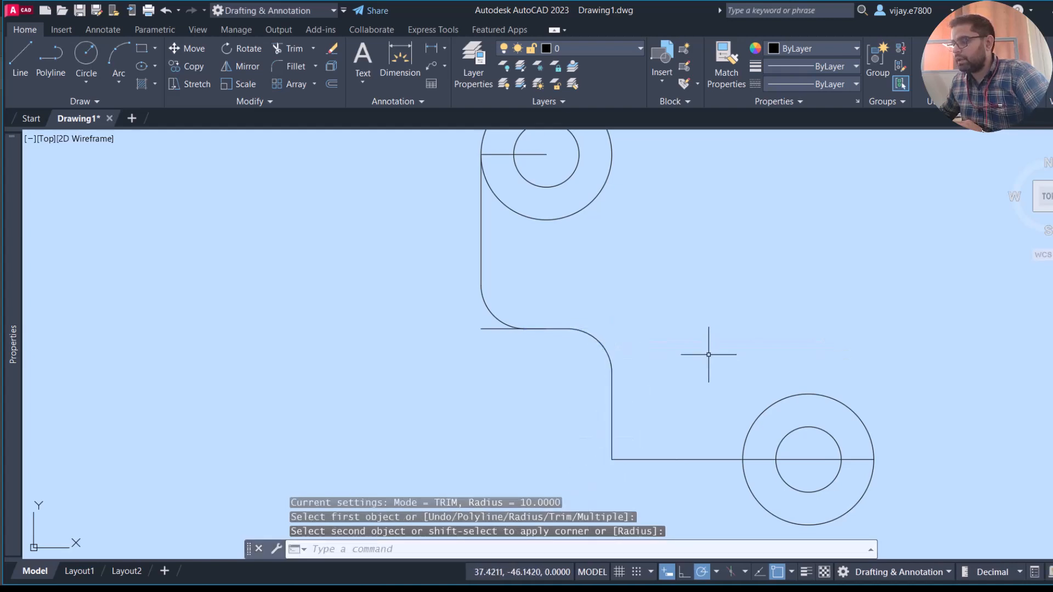
# - Draw a line from the lower circles' centre down to the outer circle, 45 units left, then up to the step's lower corner, and finish
pyautogui.moveTo(709, 355); pyautogui.dragTo(601, 277, button='middle')
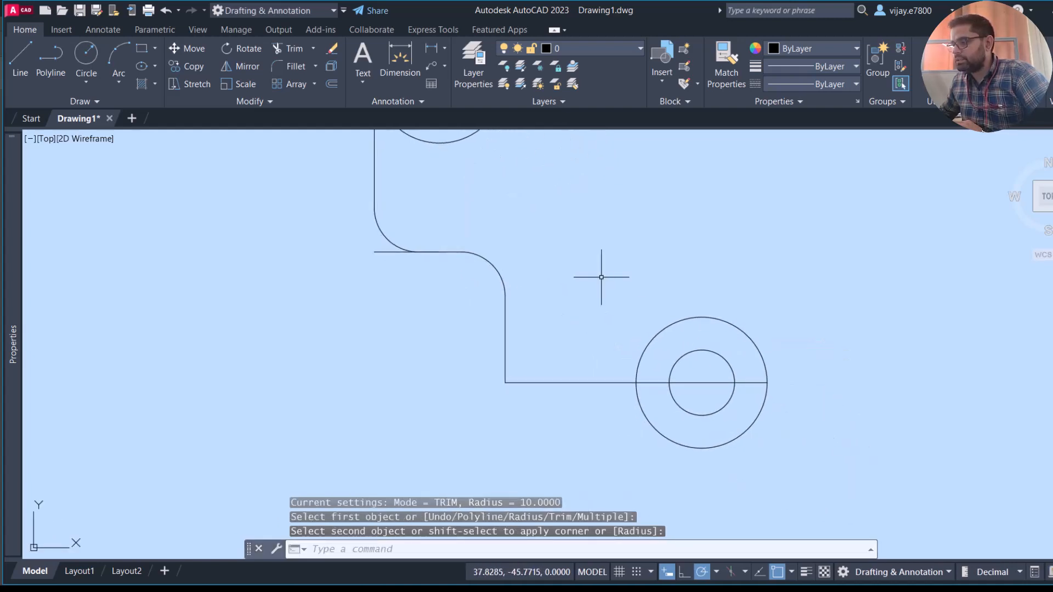
pyautogui.click(20, 57)
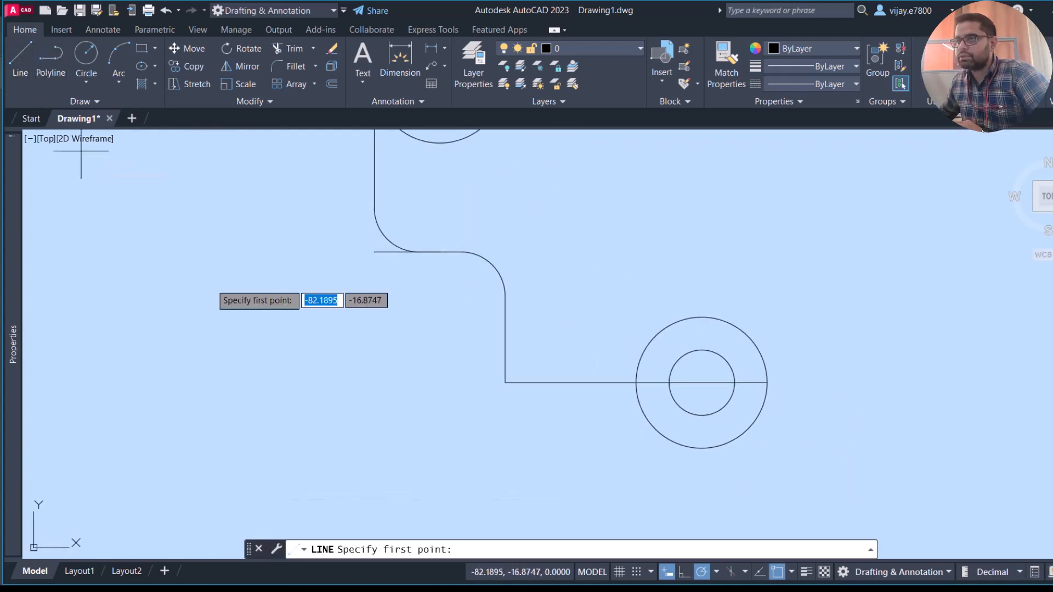
pyautogui.click(702, 382)
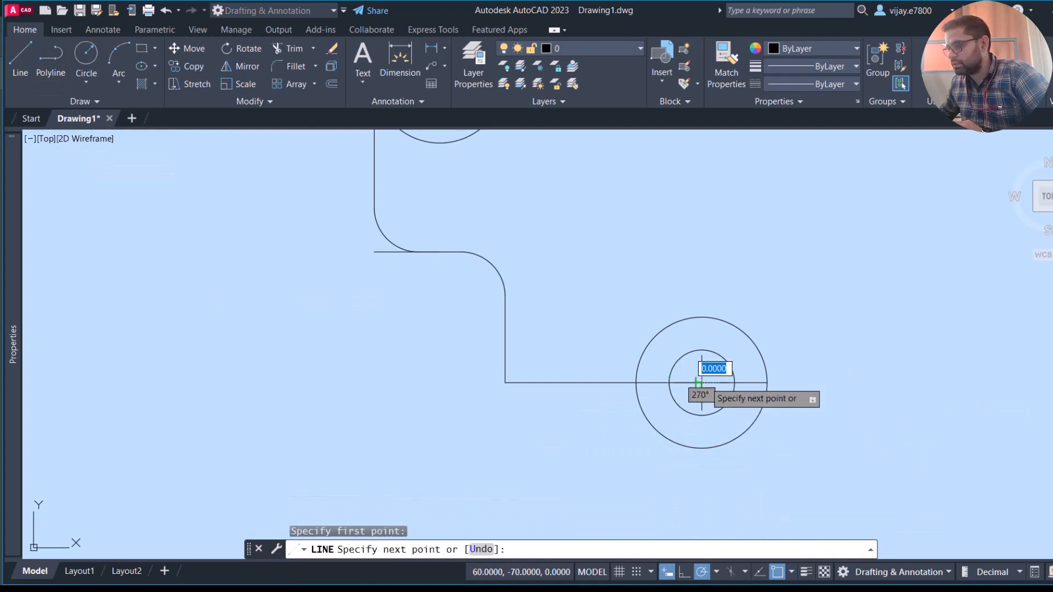
pyautogui.click(702, 449)
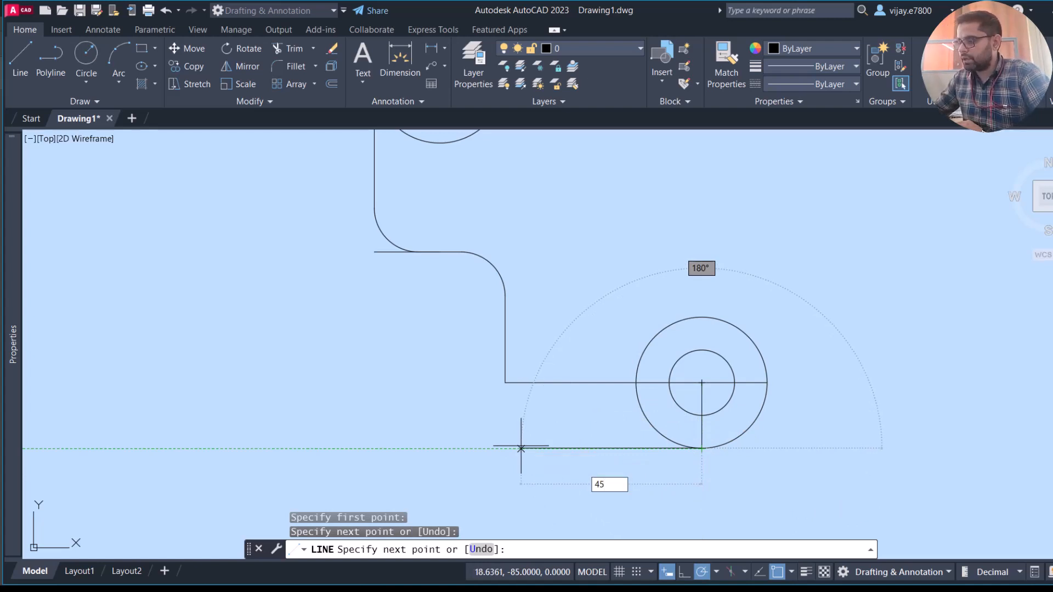
pyautogui.write('45')
pyautogui.press('Return')
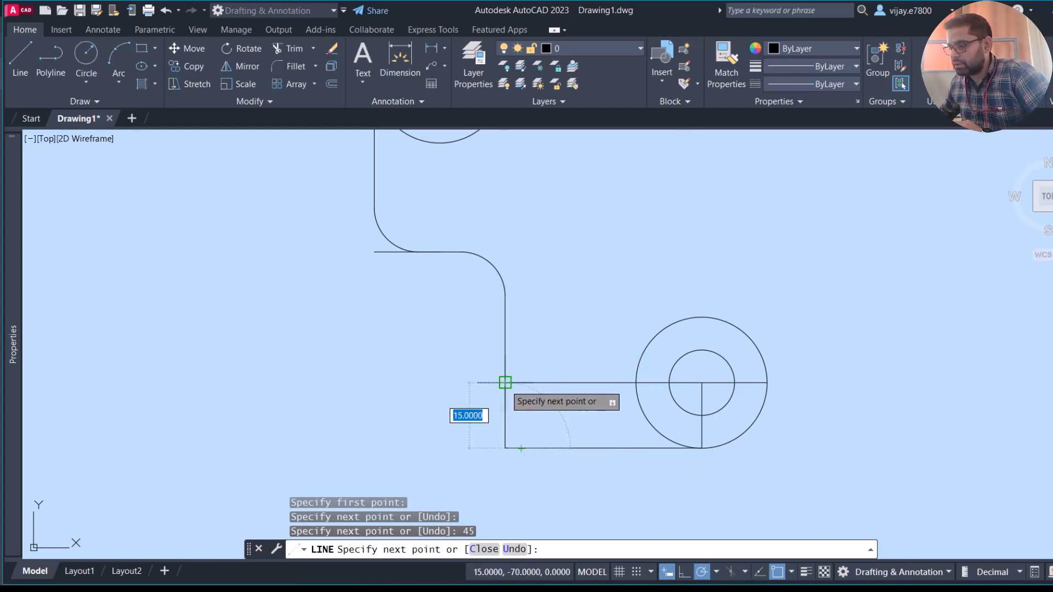
pyautogui.click(505, 383)
pyautogui.rightClick(455, 391)
pyautogui.click(496, 400)
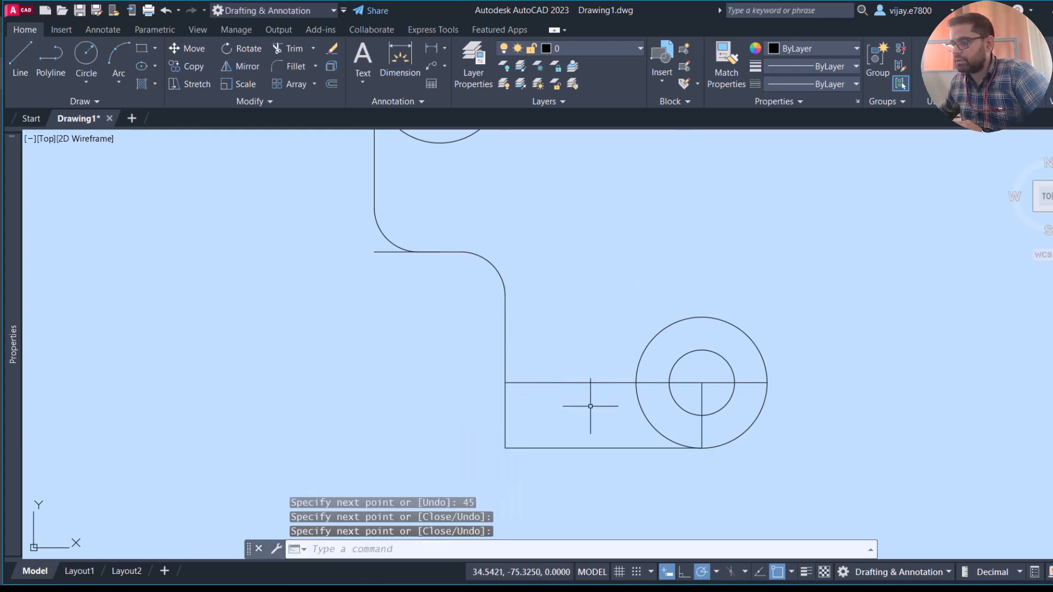
# - Delete the old horizontal line through the lower circles and the short vertical line below their centre
pyautogui.click(581, 404)
pyautogui.click(563, 376)
pyautogui.press('Delete')
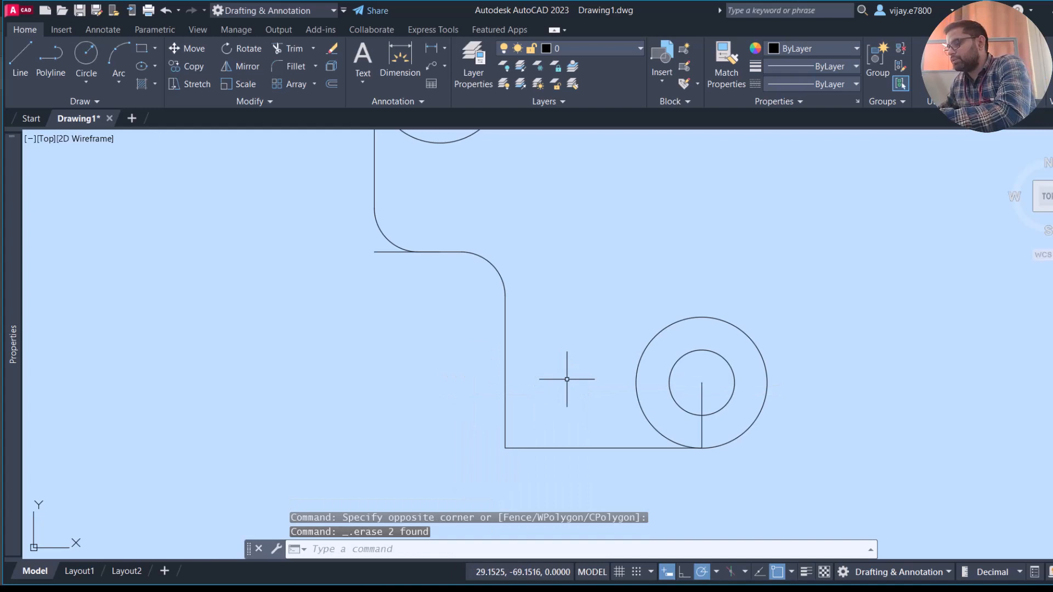
pyautogui.click(714, 387)
pyautogui.click(684, 382)
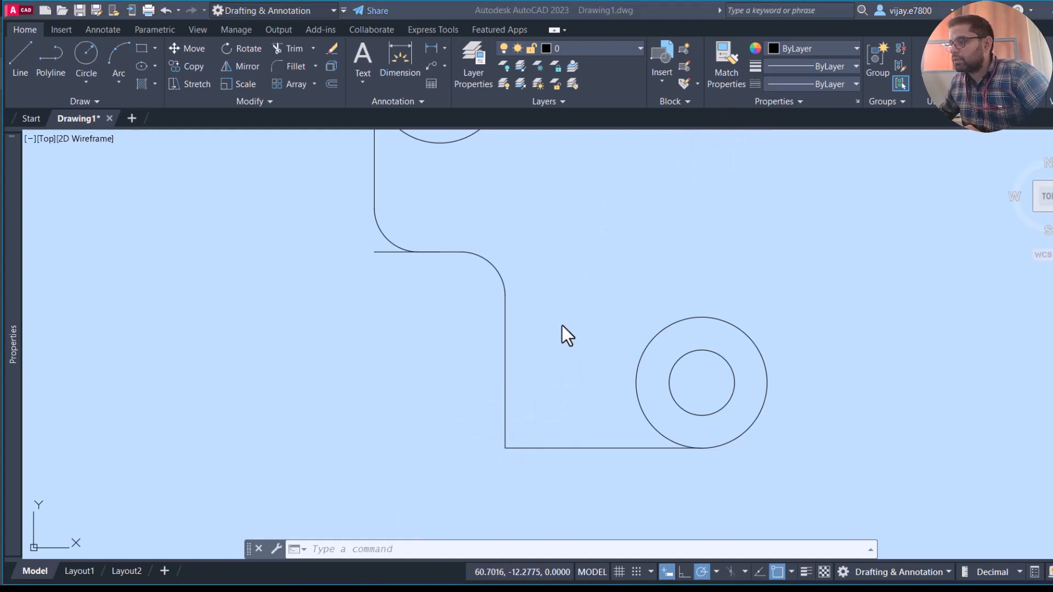
# - Fillet the corner between the lower vertical line and the bottom horizontal line with radius 30
pyautogui.click(291, 67)
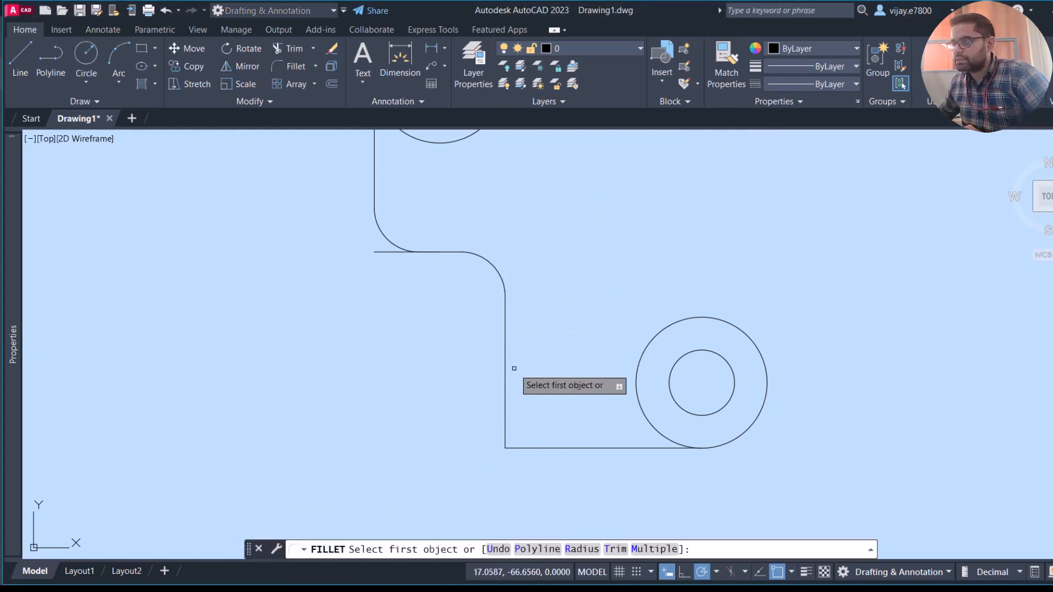
pyautogui.click(549, 541)
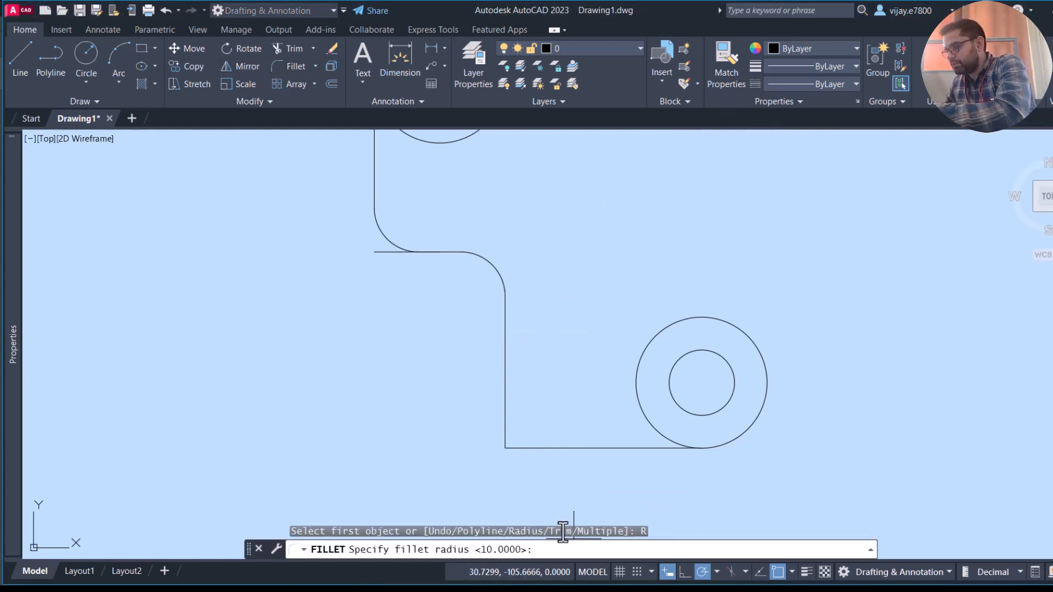
pyautogui.press('Return')
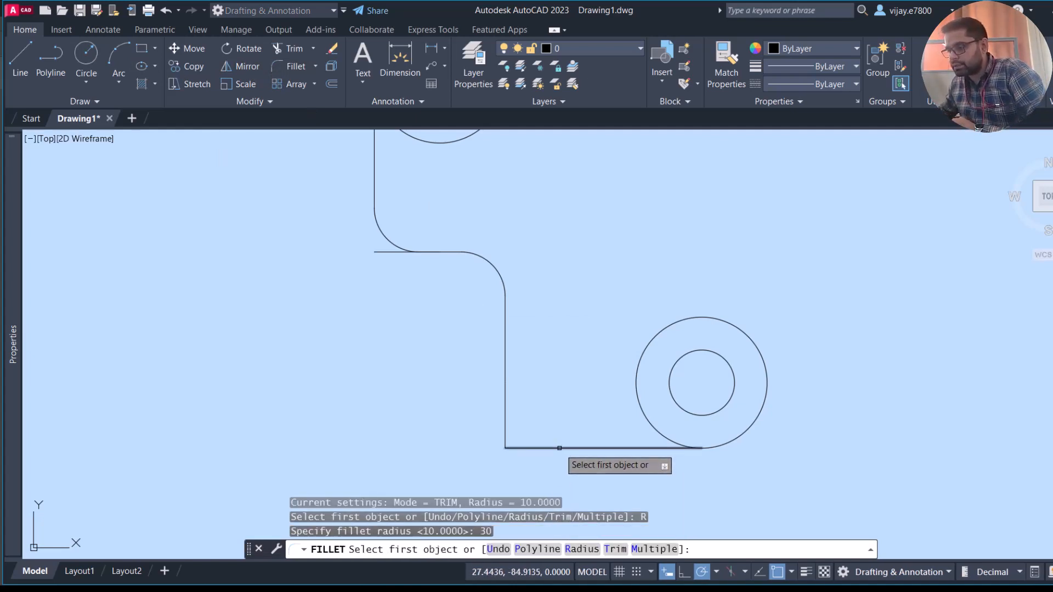
pyautogui.click(500, 438)
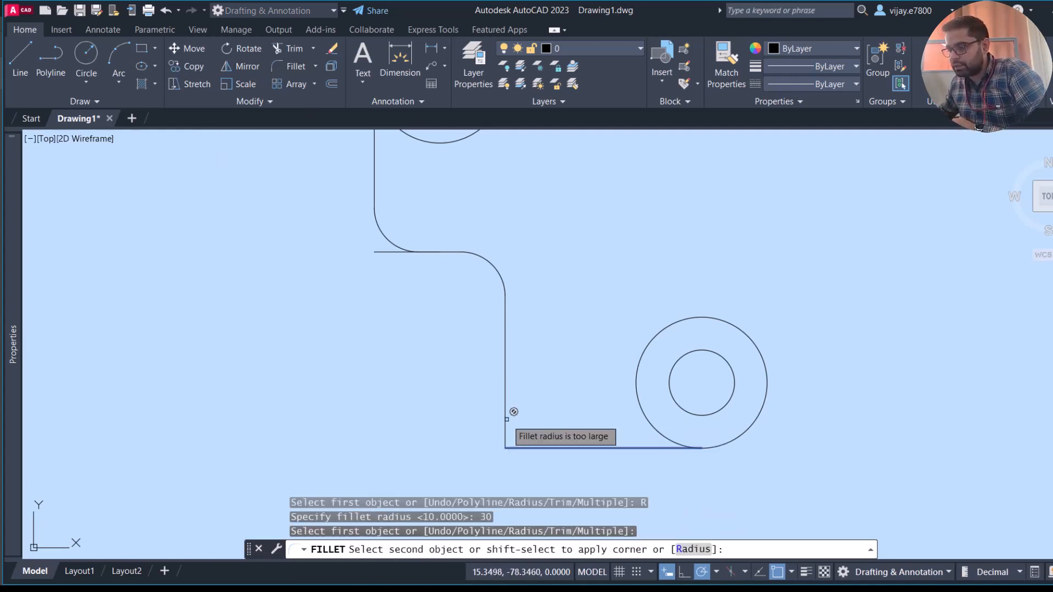
pyautogui.click(505, 351)
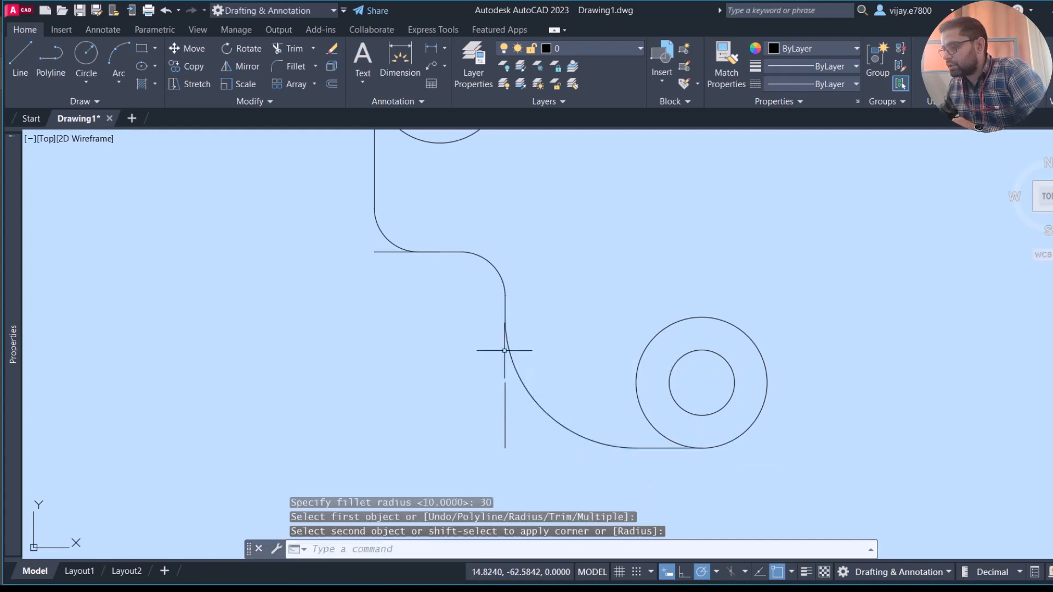
# - Delete the leftover vertical segment outside the radius 30 fillet
pyautogui.click(534, 444)
pyautogui.click(483, 395)
pyautogui.press('Delete')
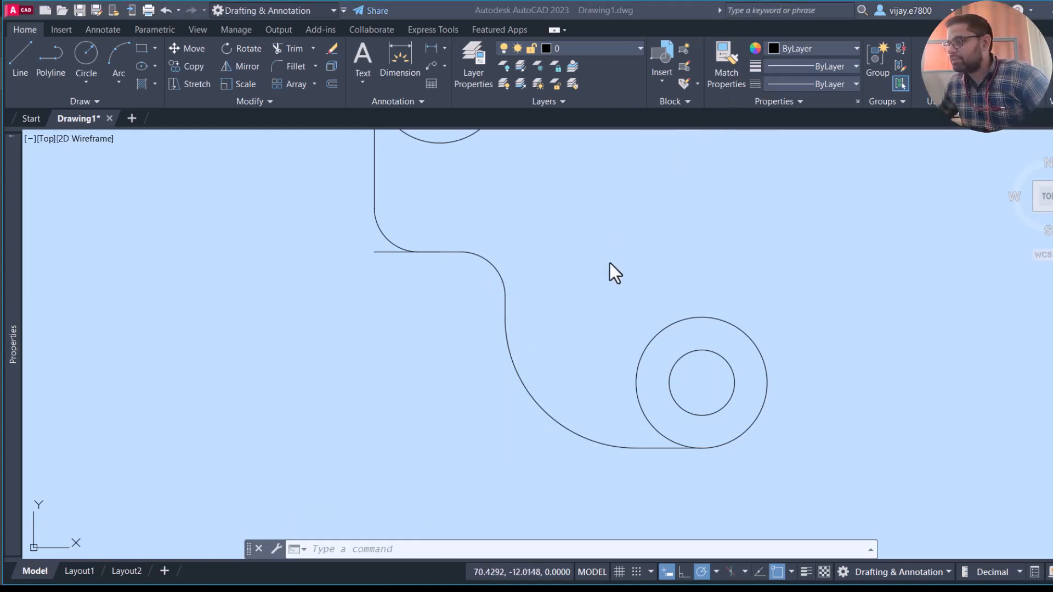
# - Draw a Tan, Tan, Radius circle of radius 50 tangent to the upper and lower outer circles
pyautogui.scroll(-4, 638, 255)
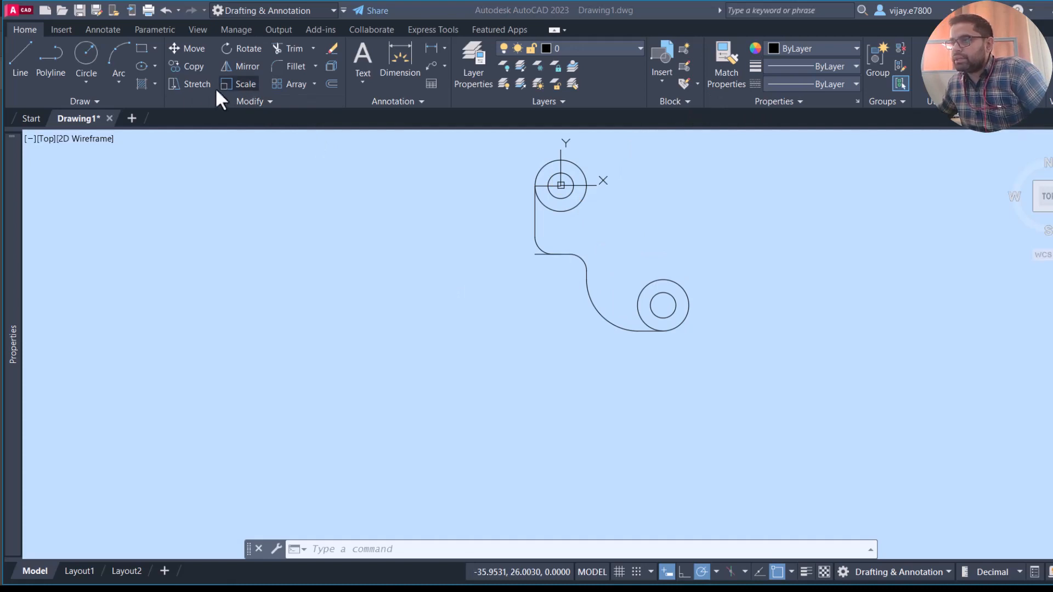
pyautogui.click(91, 83)
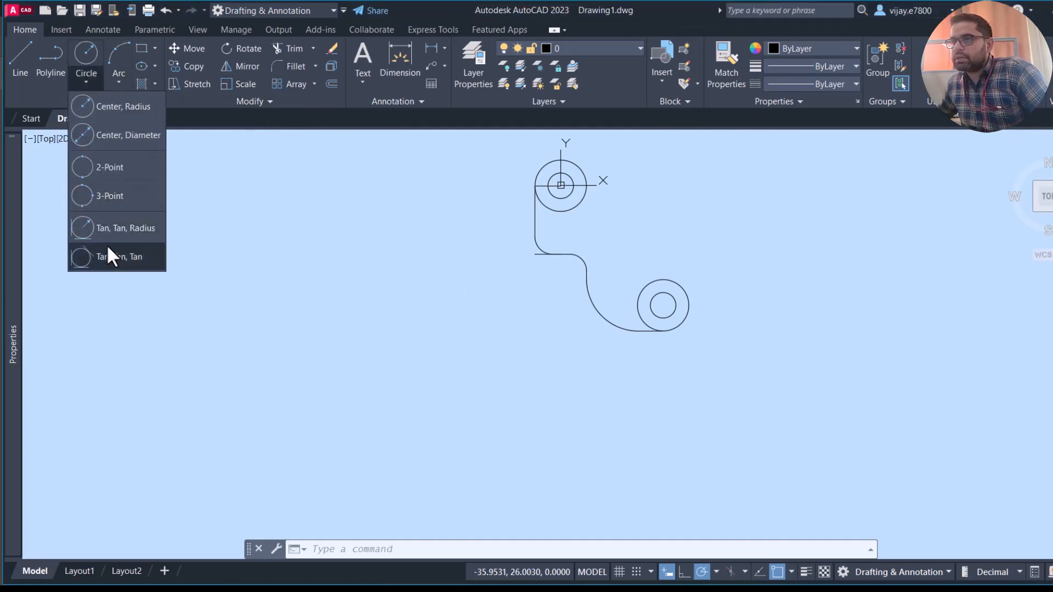
pyautogui.click(106, 226)
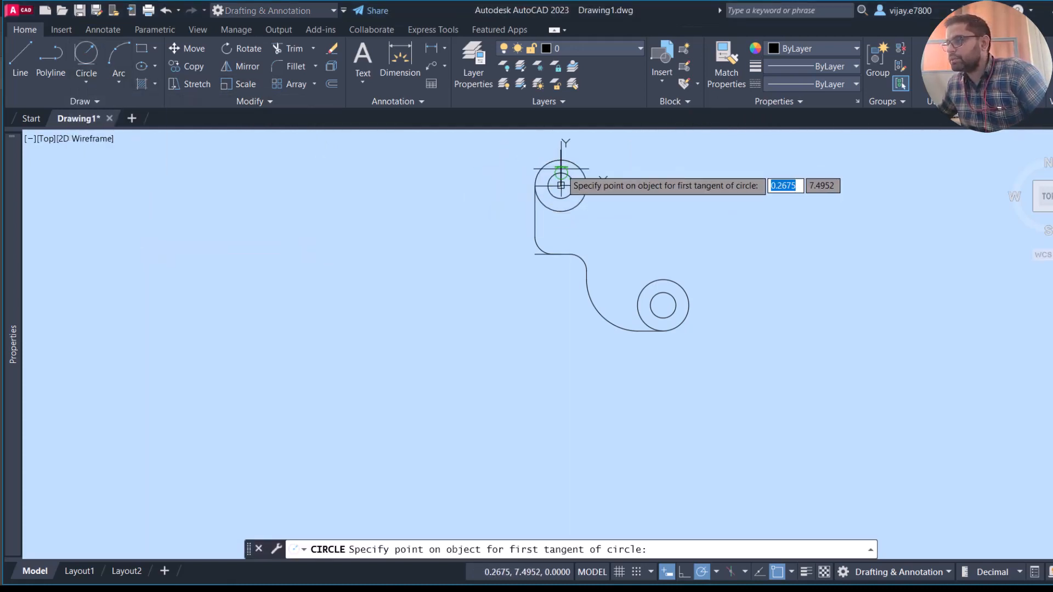
pyautogui.scroll(3, 562, 197)
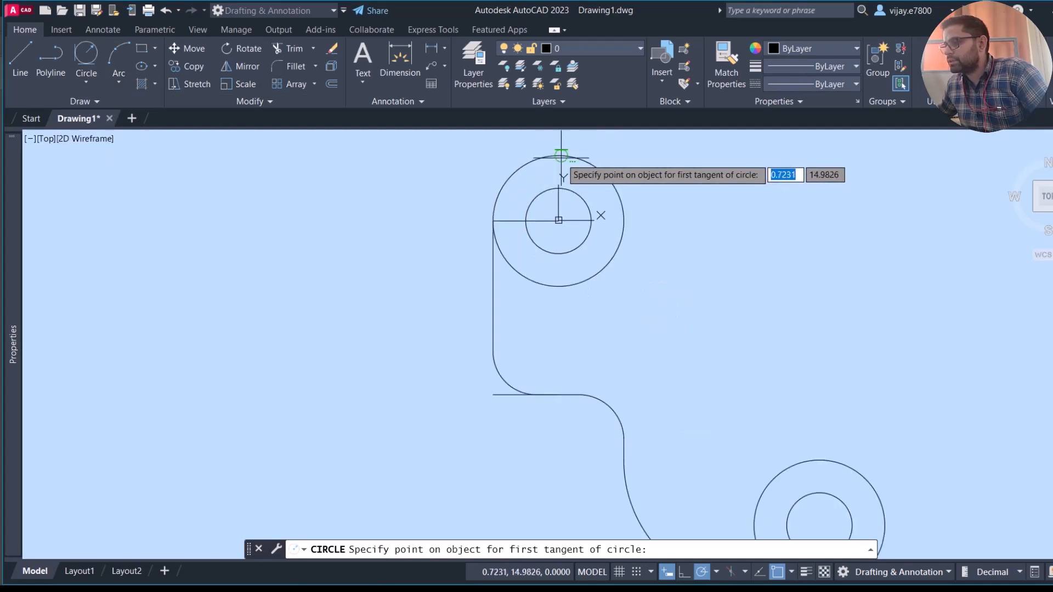
pyautogui.click(559, 157)
pyautogui.scroll(-5, 587, 219)
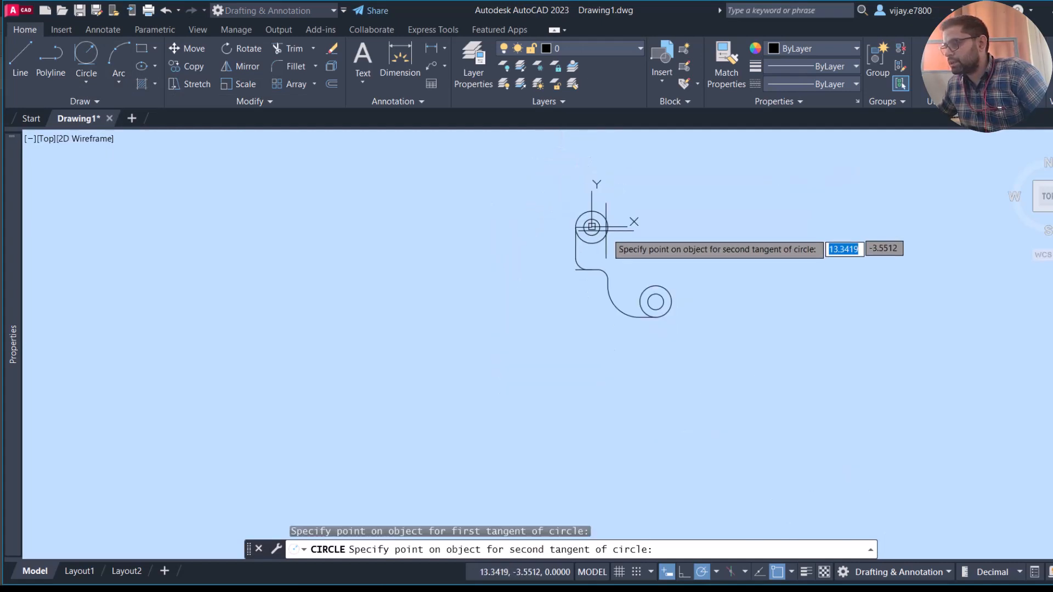
pyautogui.click(644, 296)
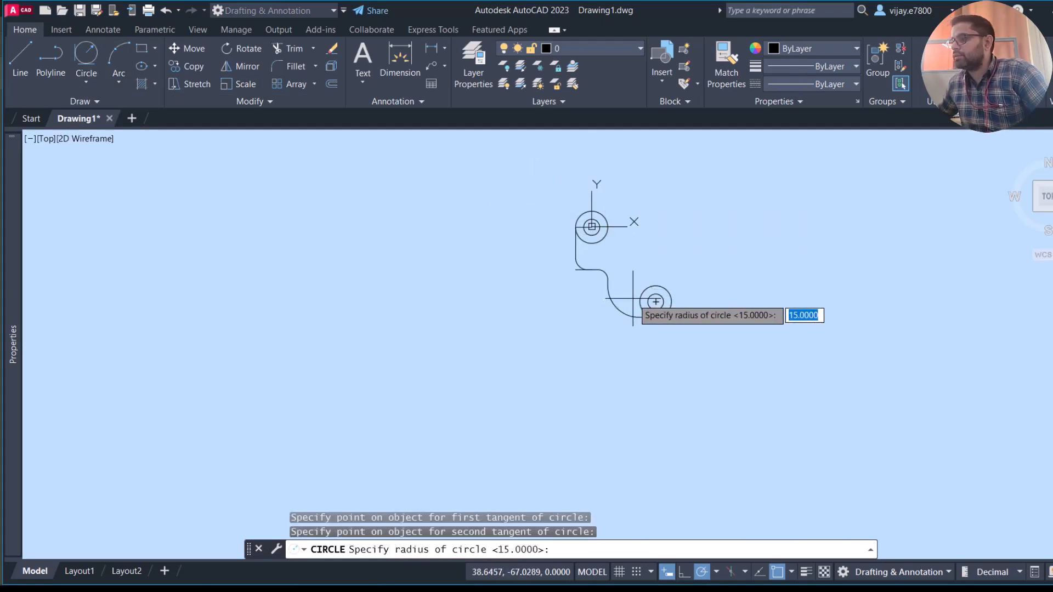
pyautogui.scroll(3, 636, 291)
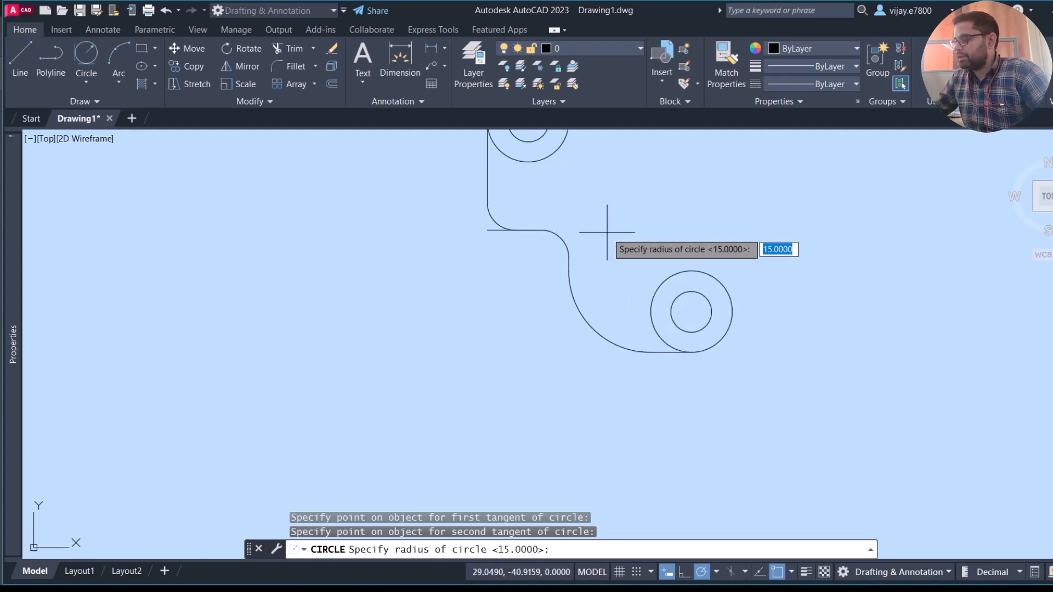
pyautogui.write('50')
pyautogui.press('Return')
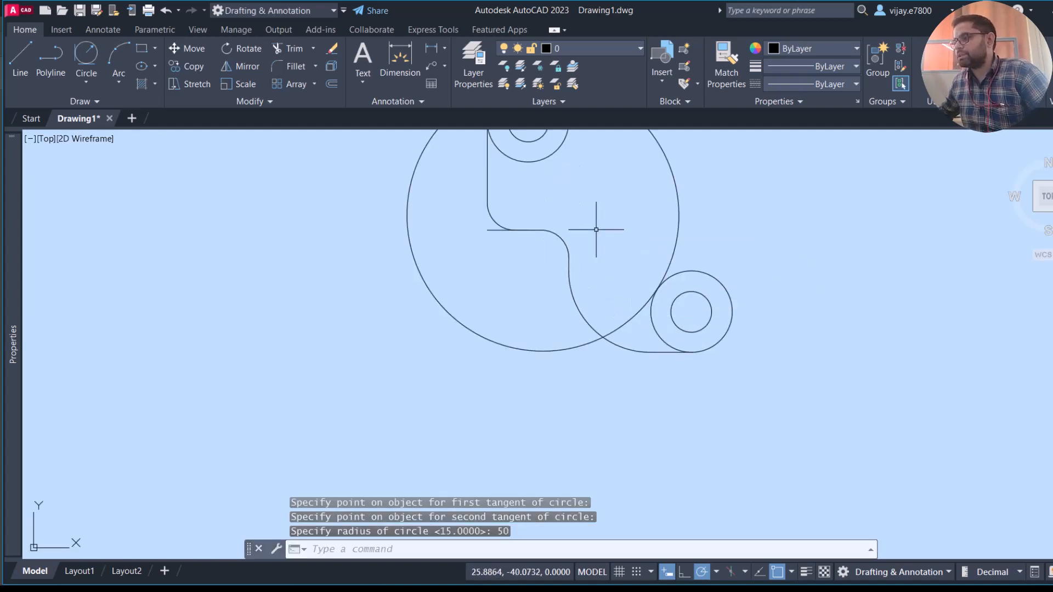
# - Trim the radius 50 circle, the outer circles' inner arcs and the leftover horizontal segments so only the plate outline and two holes remain
pyautogui.moveTo(620, 238); pyautogui.dragTo(534, 342, button='middle')
pyautogui.scroll(2, 540, 342)
pyautogui.scroll(-2, 541, 329)
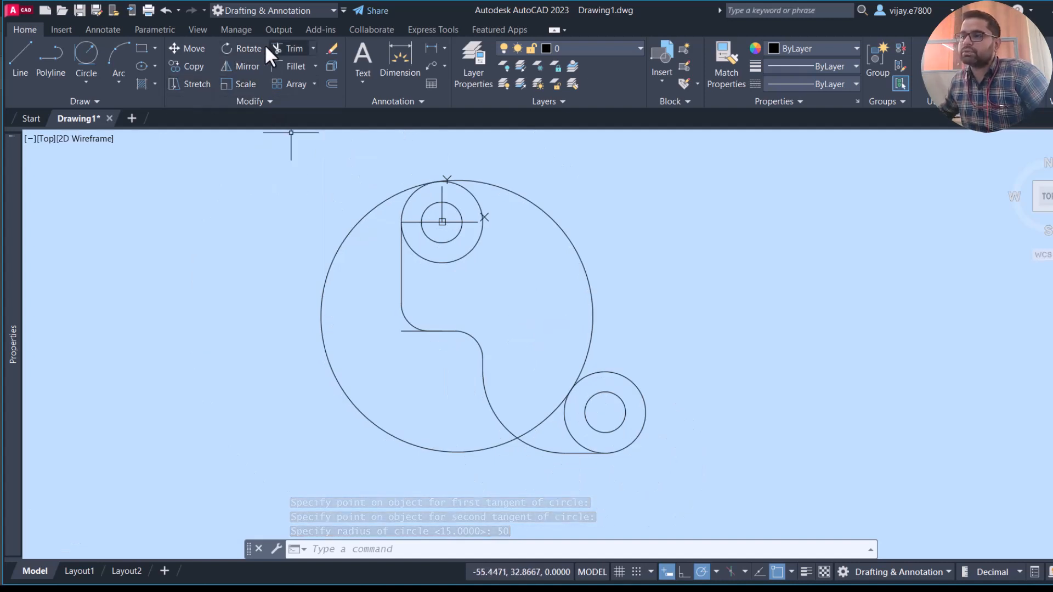
pyautogui.click(278, 48)
pyautogui.click(322, 317)
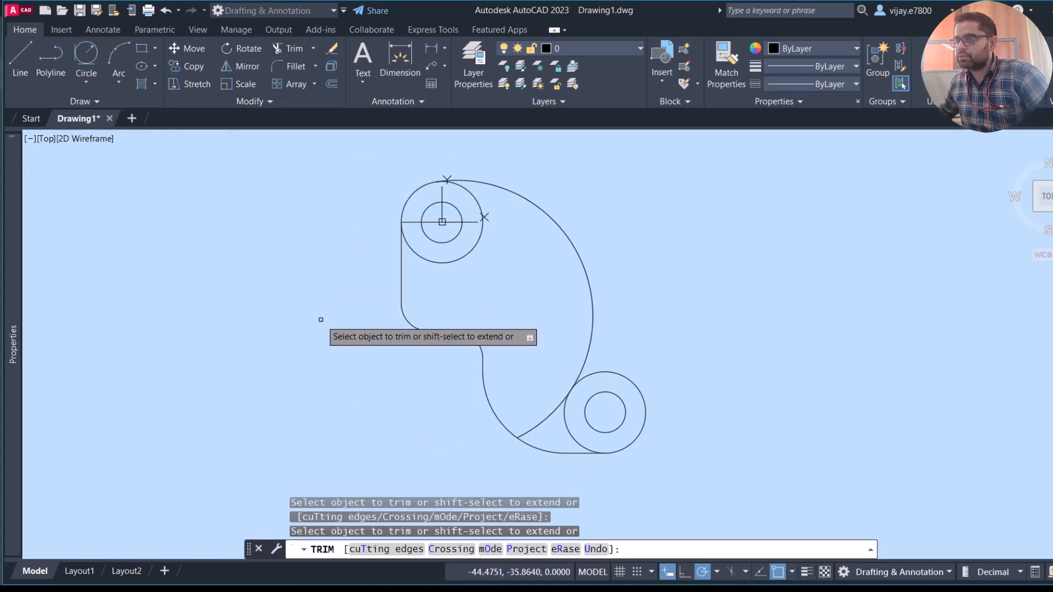
pyautogui.click(411, 329)
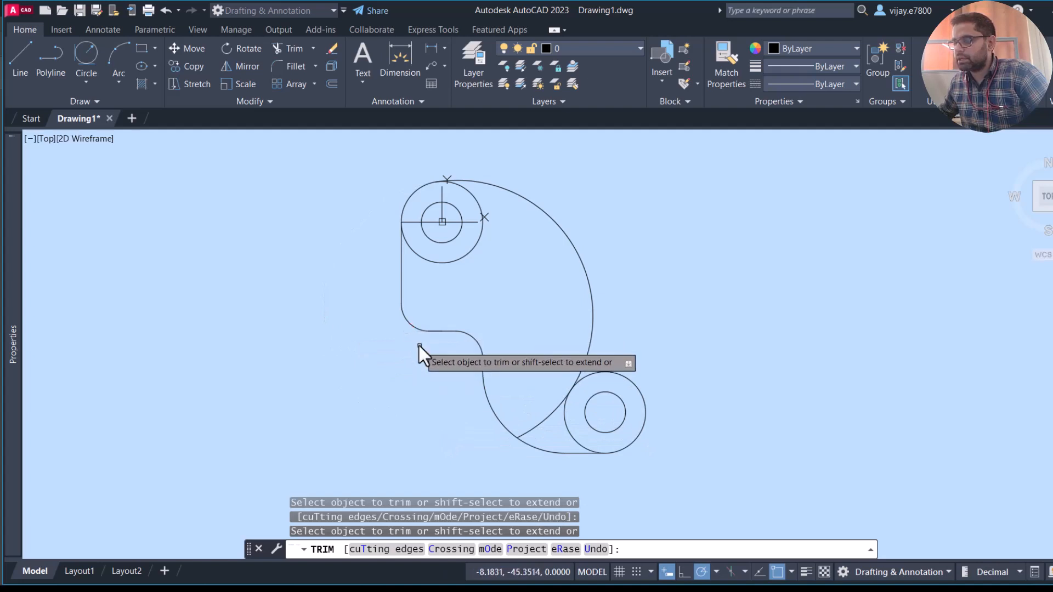
pyautogui.click(543, 415)
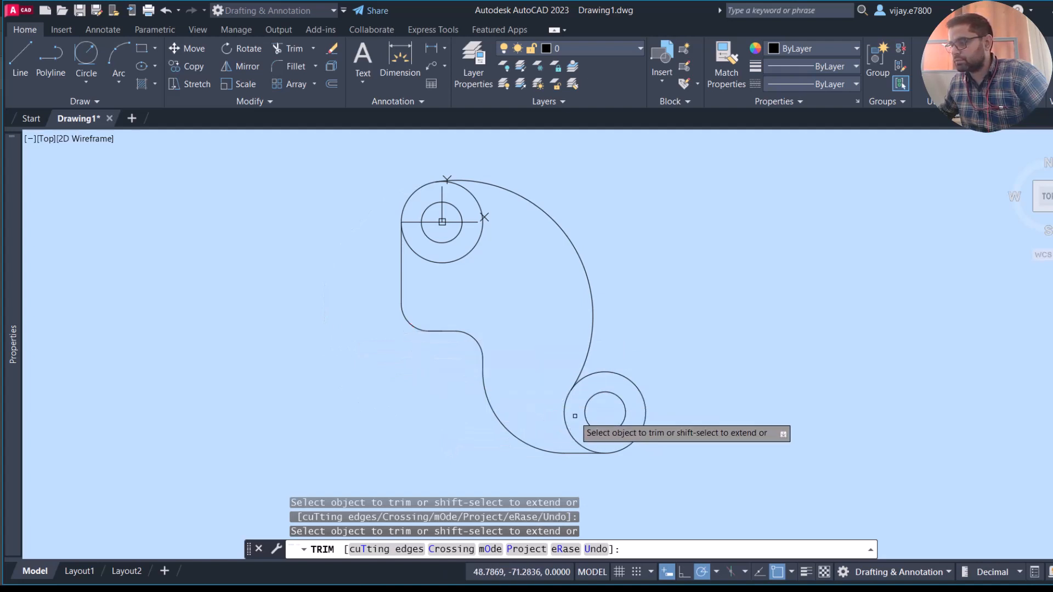
pyautogui.click(566, 412)
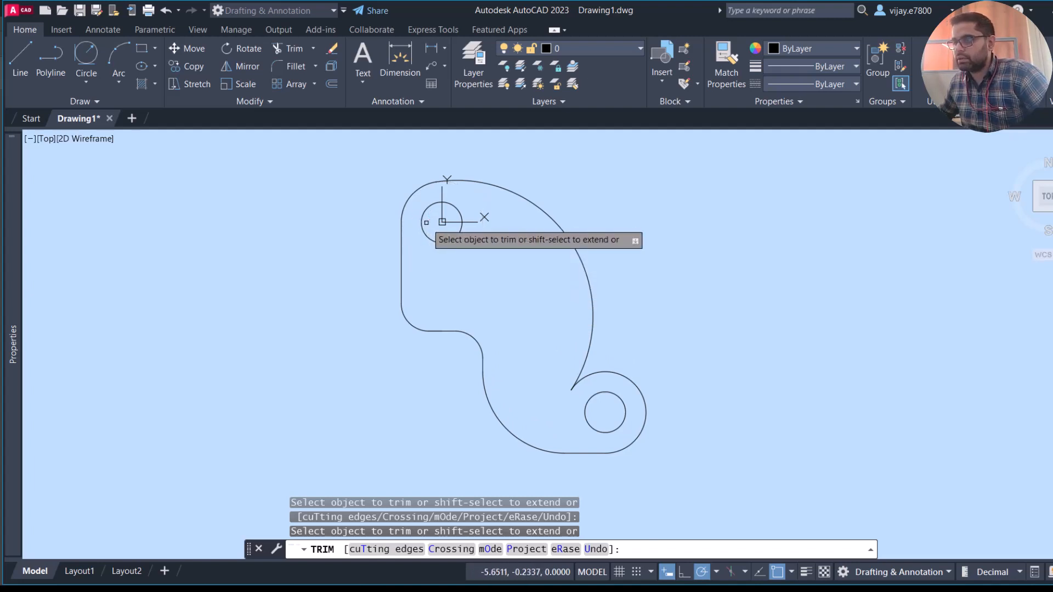
pyautogui.rightClick(329, 255)
pyautogui.click(342, 261)
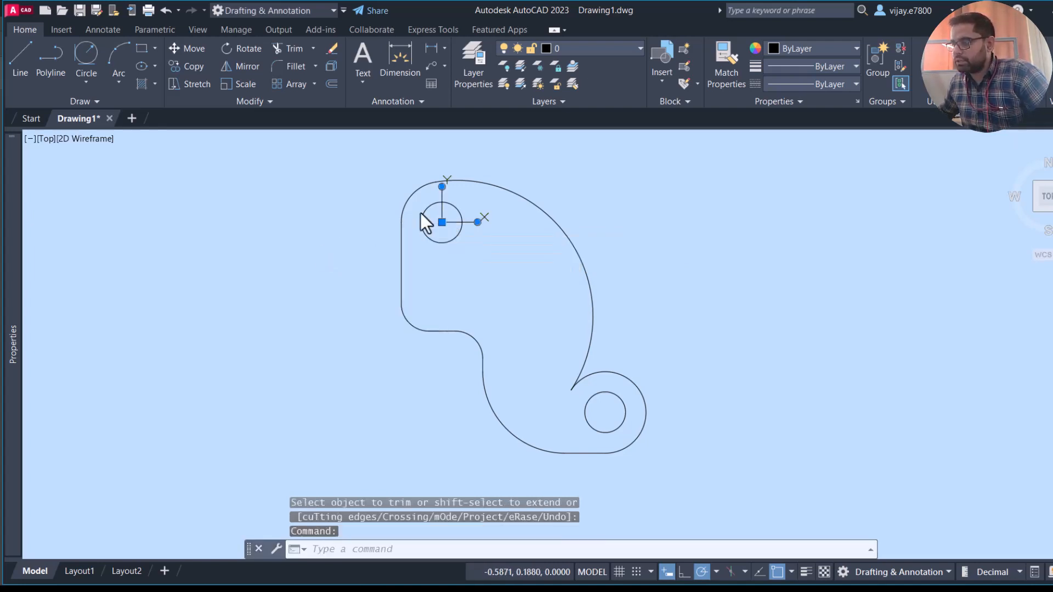
# - Move the UCS origin into the empty area below and left of the plate, and add a radius dimension to the large outer arc
pyautogui.click(442, 223)
pyautogui.click(196, 456)
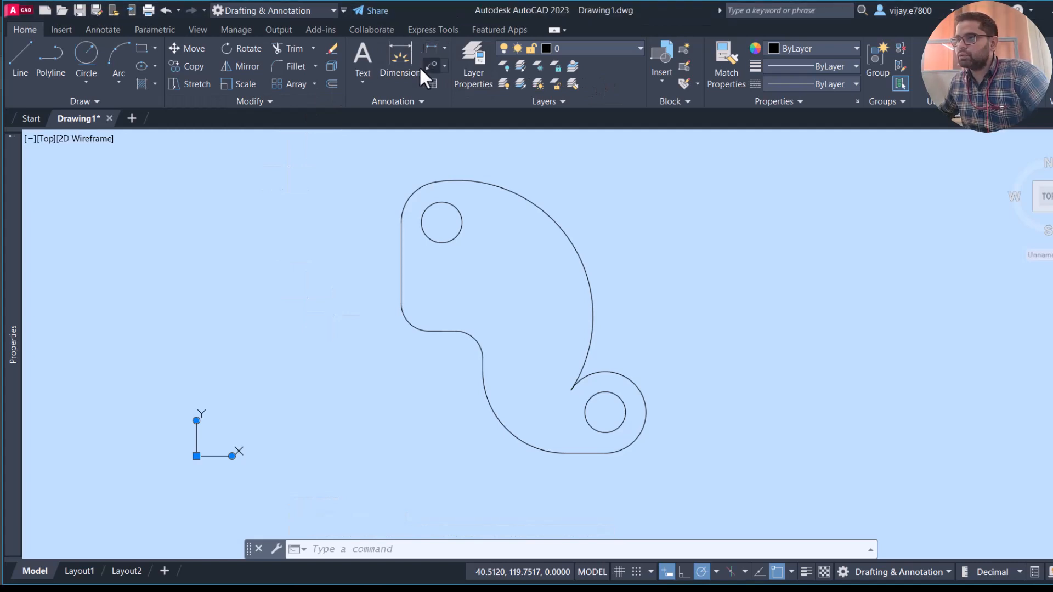
pyautogui.click(426, 49)
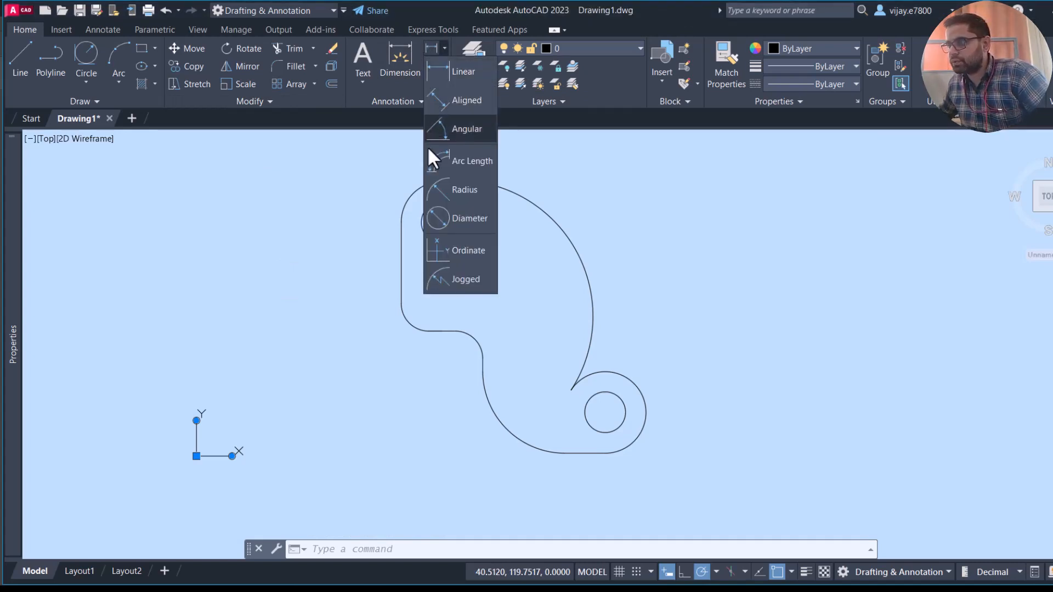
pyautogui.click(430, 184)
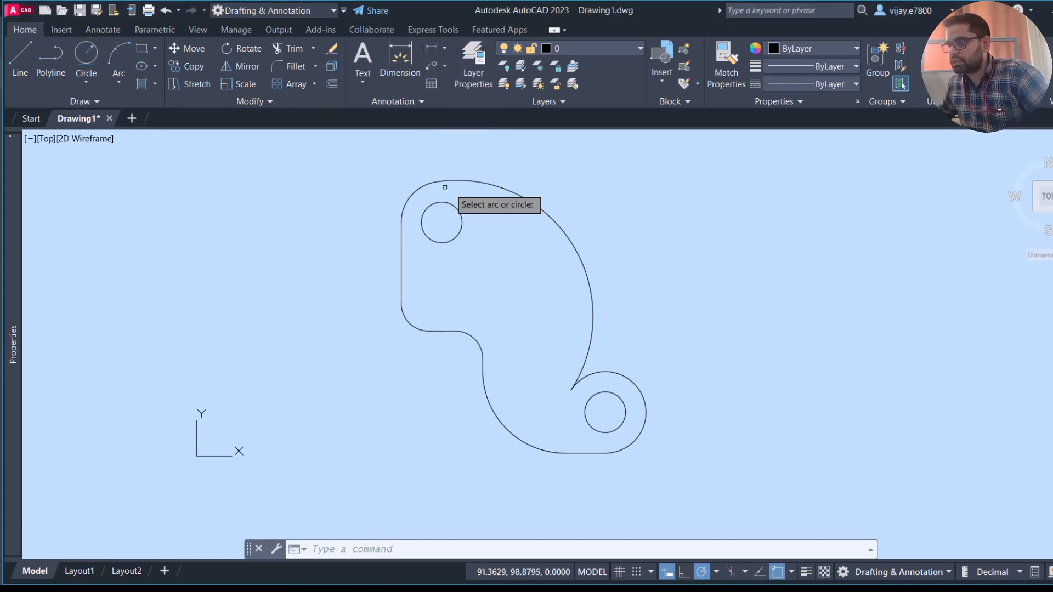
pyautogui.click(518, 196)
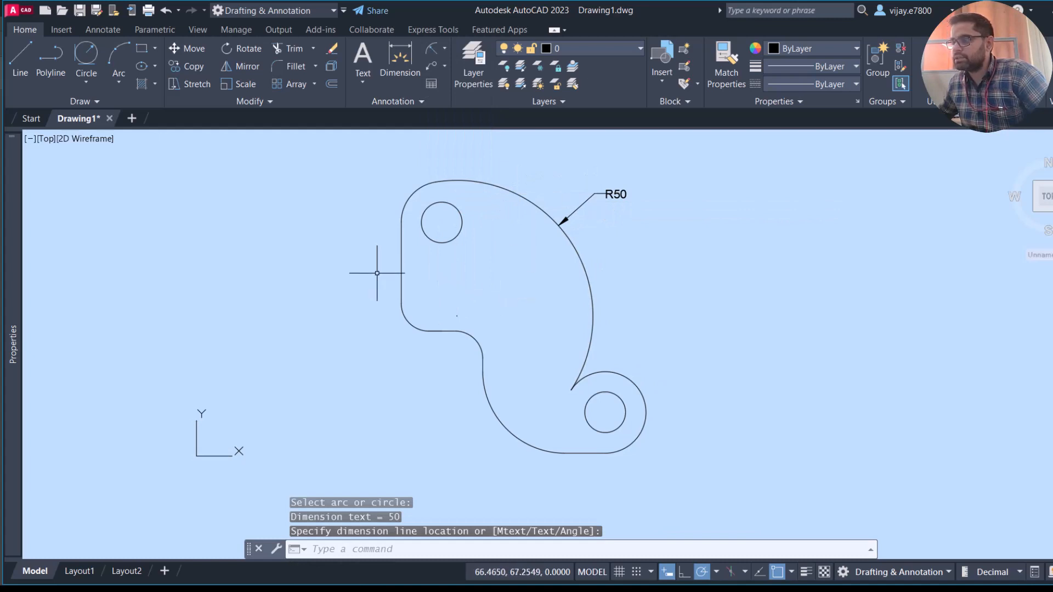
# - Add a radius dimension to the outer arc around the upper hole, with its text outside the plate's upper-left corner
pyautogui.rightClick(370, 188)
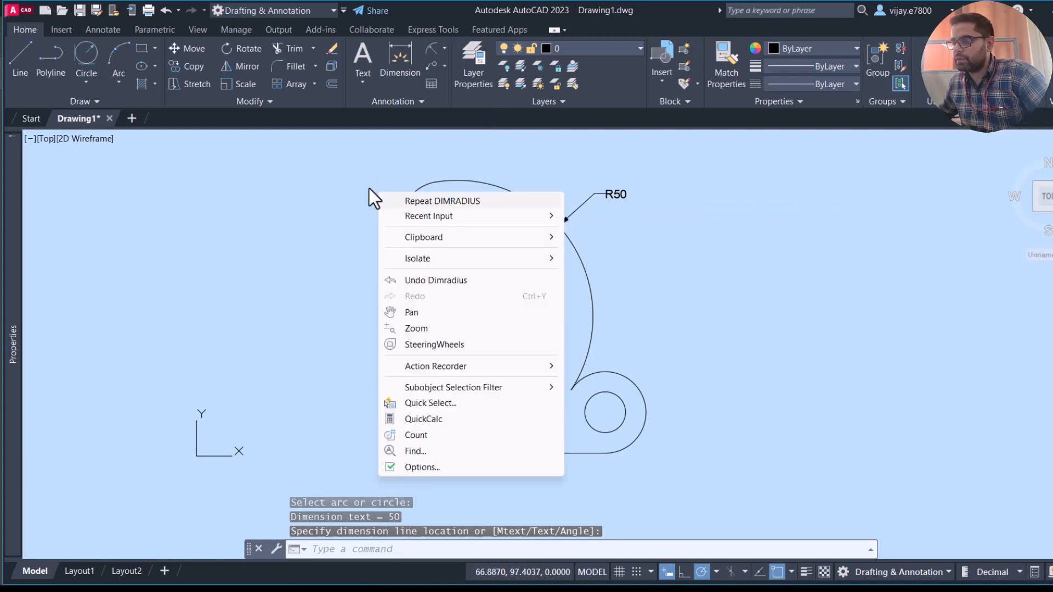
pyautogui.click(447, 203)
pyautogui.click(407, 193)
pyautogui.click(371, 192)
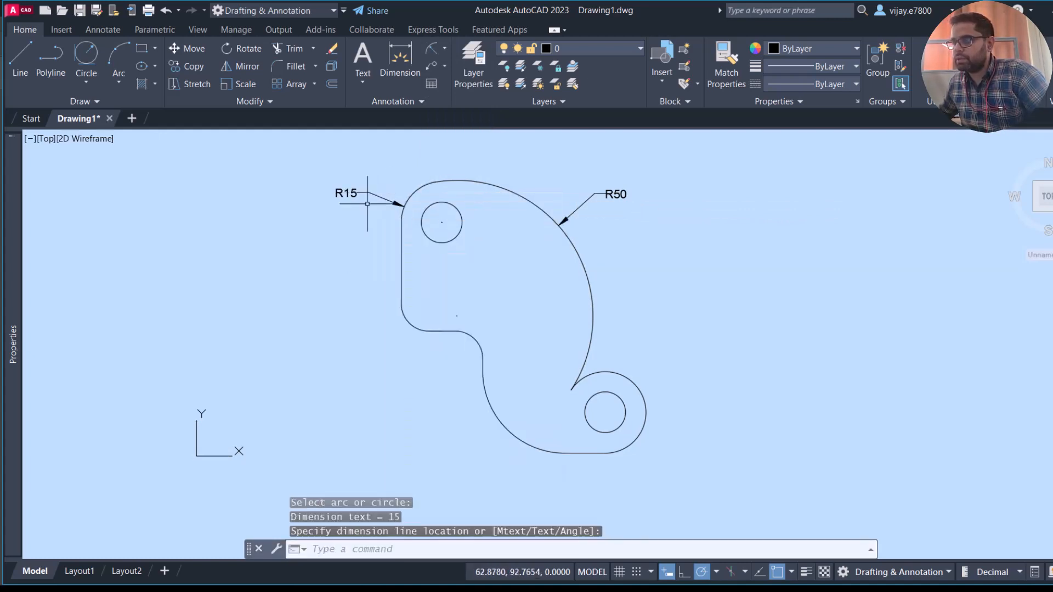
# - Add radius dimensions to the rounded corner below the upper hole and to the outer arc around the lower hole, with both texts outside the plate
pyautogui.rightClick(325, 286)
pyautogui.click(336, 303)
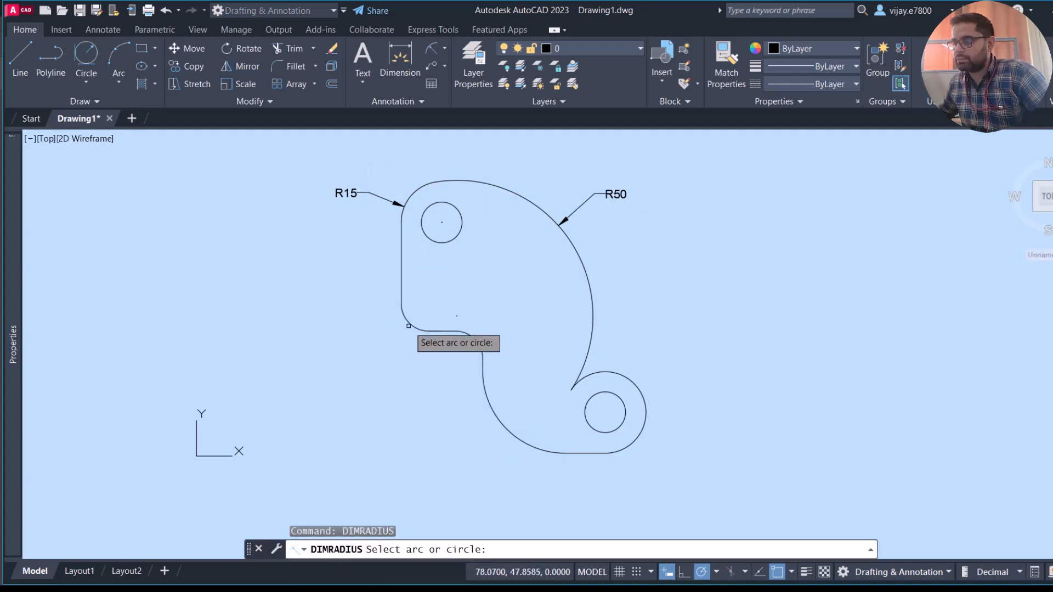
pyautogui.click(405, 329)
pyautogui.click(343, 356)
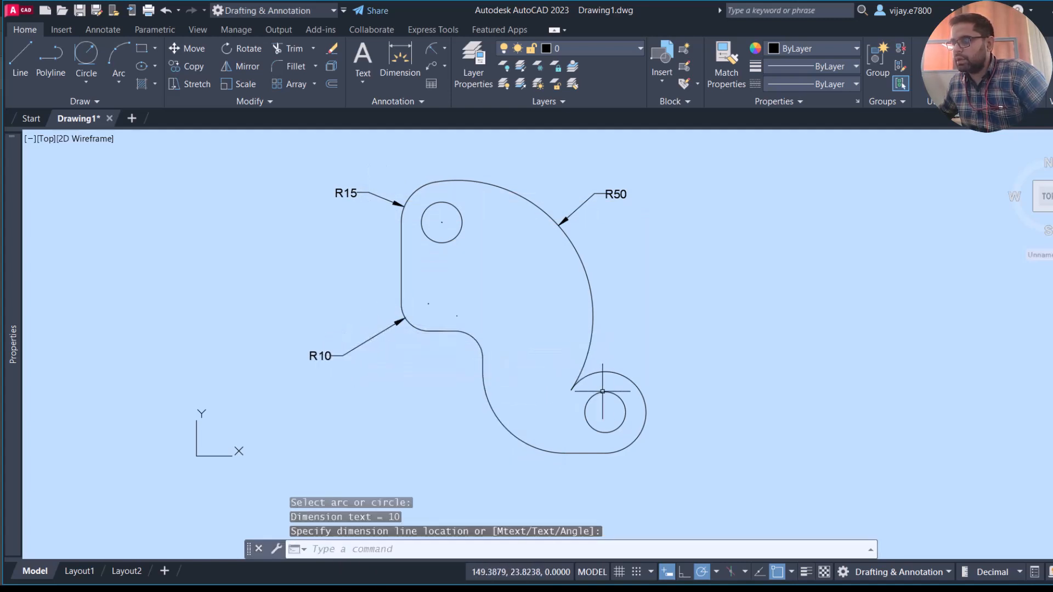
pyautogui.rightClick(640, 351)
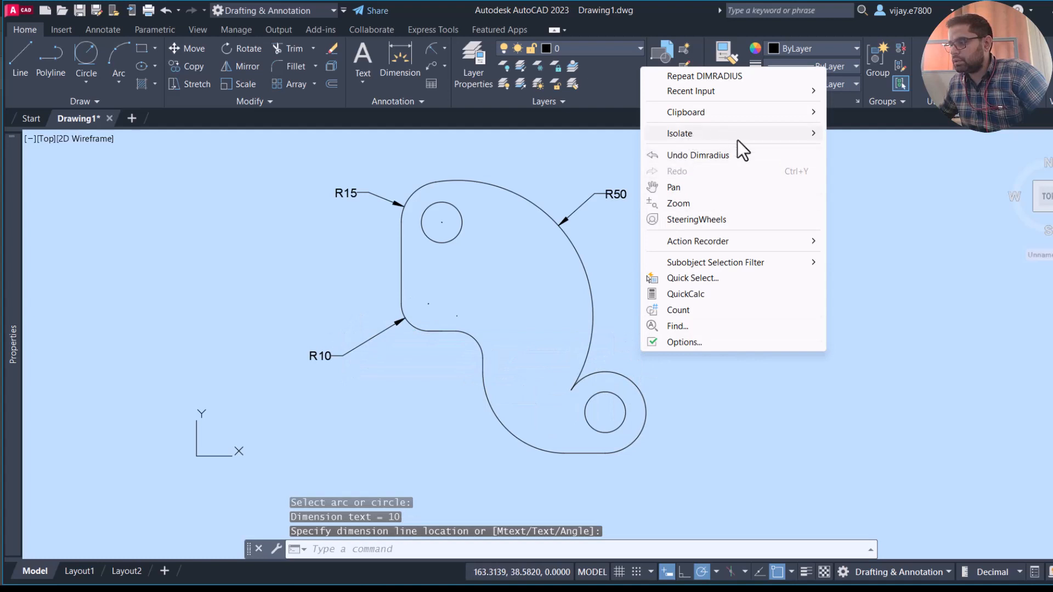
pyautogui.rightClick(735, 261)
pyautogui.click(756, 175)
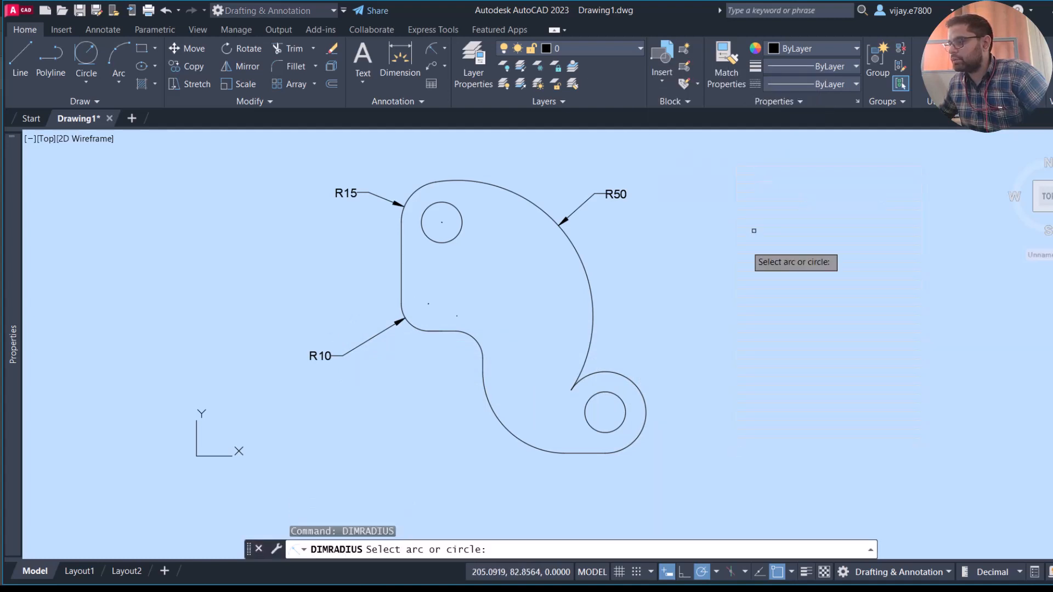
pyautogui.click(634, 386)
pyautogui.click(677, 317)
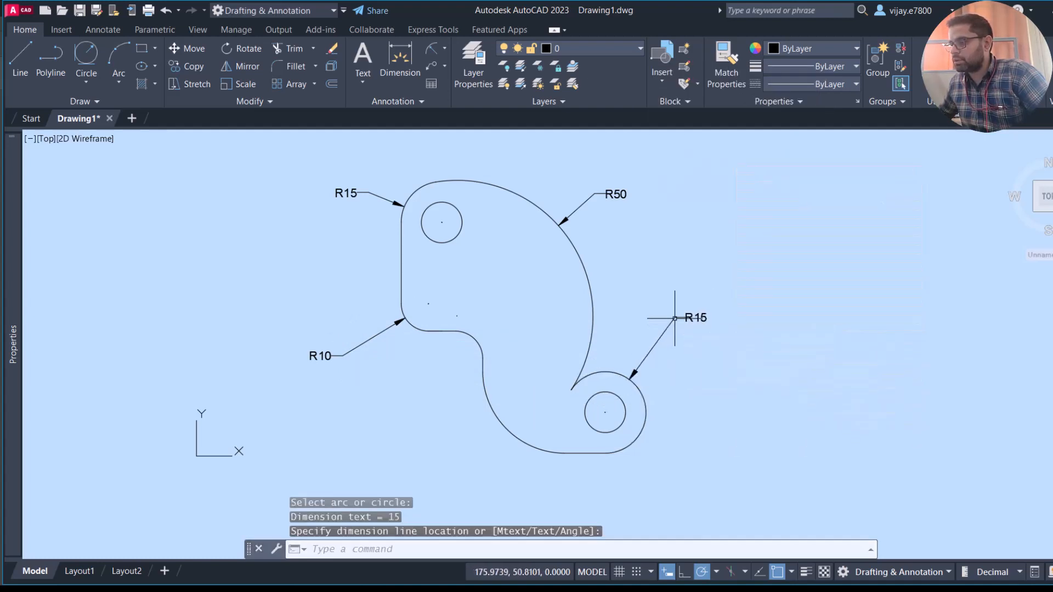
# - Add radius dimensions to the large lower-left arc, with its text outside the plate, and to the small arc above it, with its text inside
pyautogui.rightClick(430, 441)
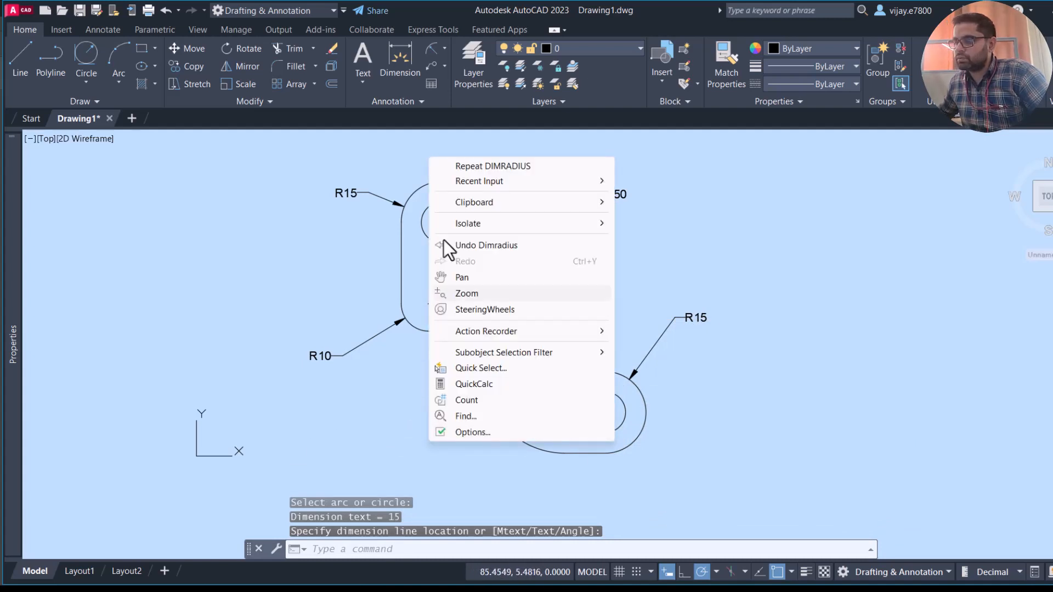
pyautogui.click(462, 165)
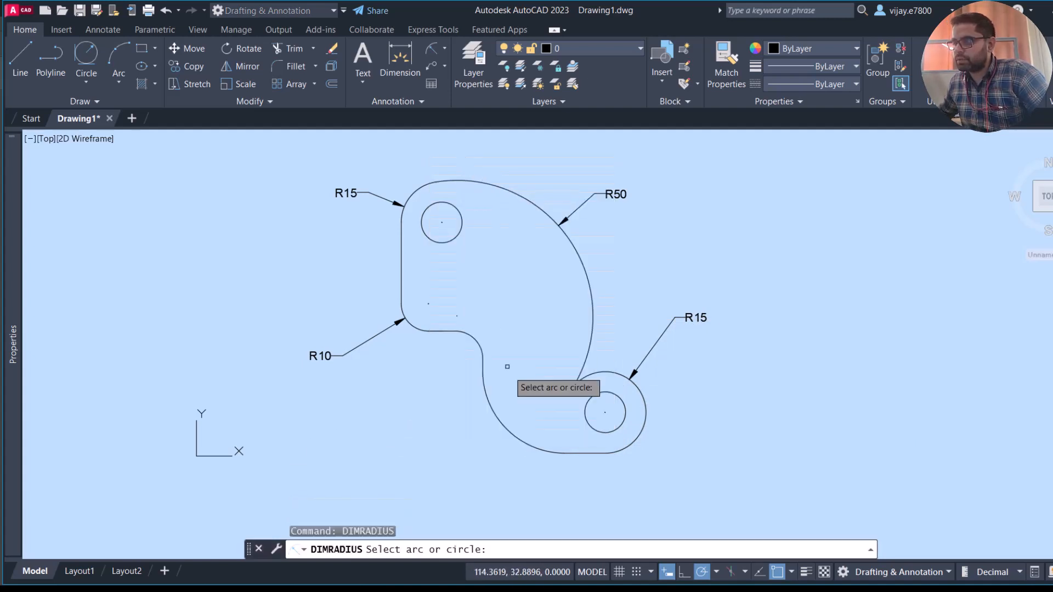
pyautogui.click(491, 426)
pyautogui.click(439, 467)
pyautogui.rightClick(428, 389)
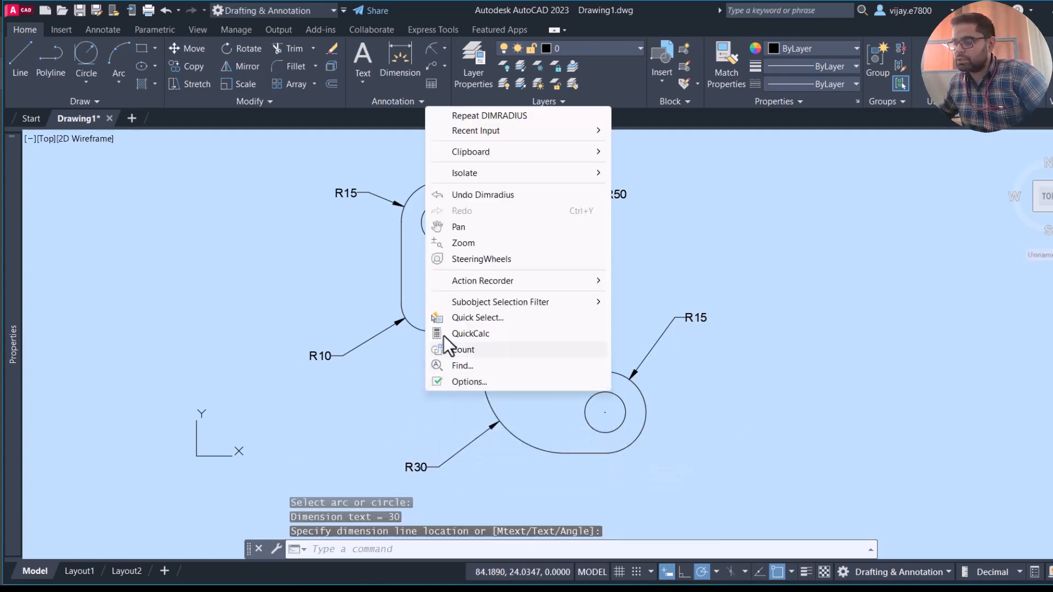
pyautogui.click(465, 114)
pyautogui.click(472, 336)
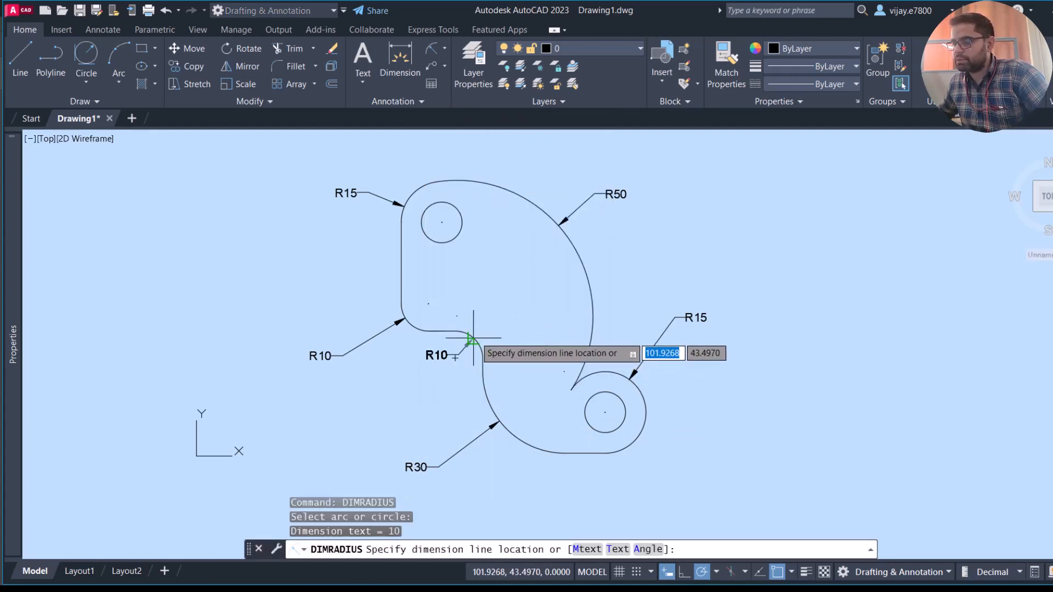
pyautogui.click(475, 336)
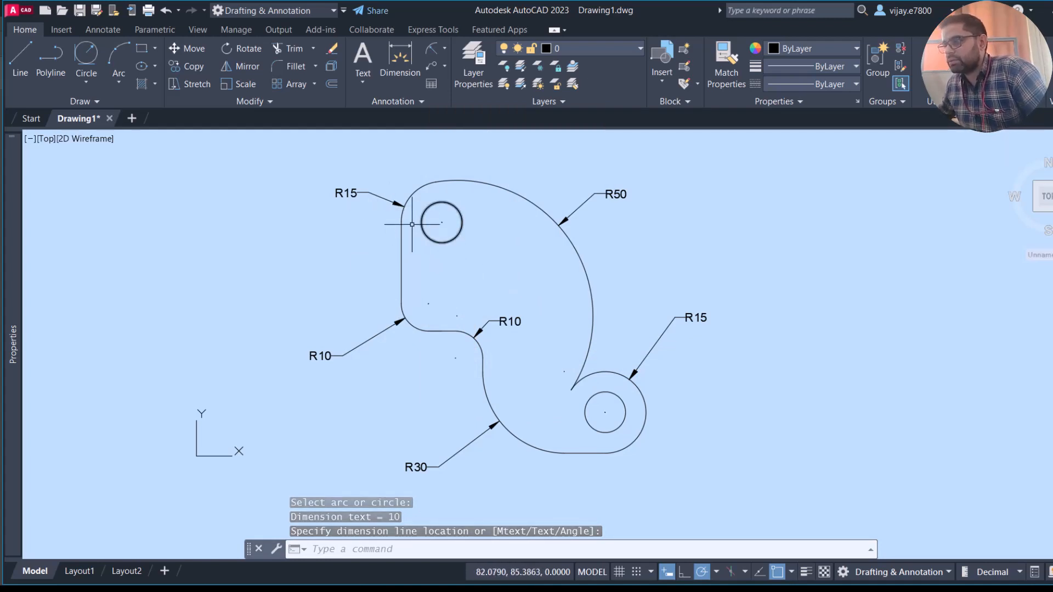
# - Add diameter dimensions to both holes, placing one text above the plate and the other to the right of the lower hole
pyautogui.click(444, 49)
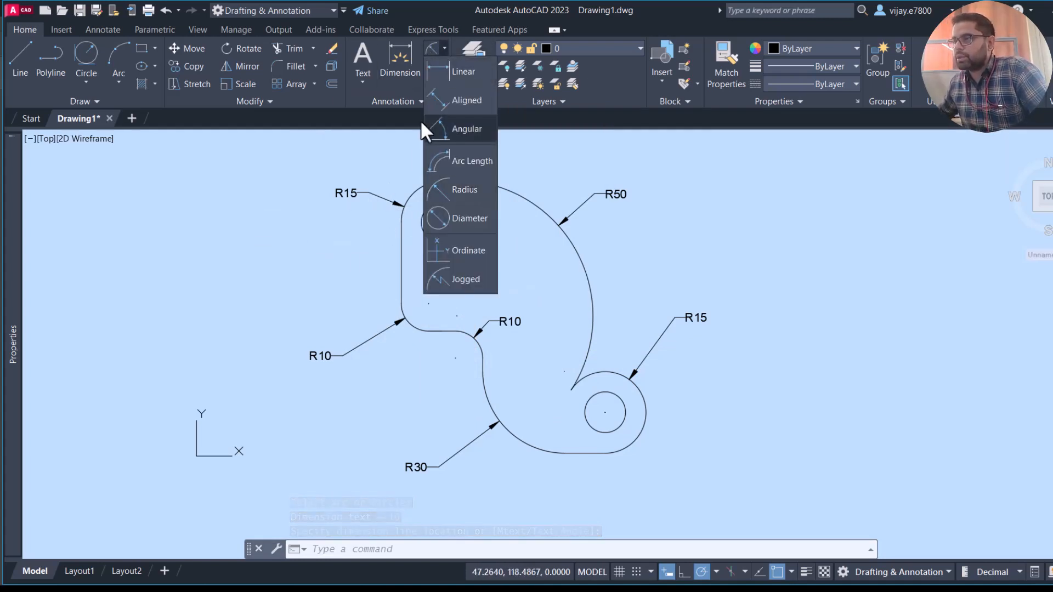
pyautogui.click(436, 218)
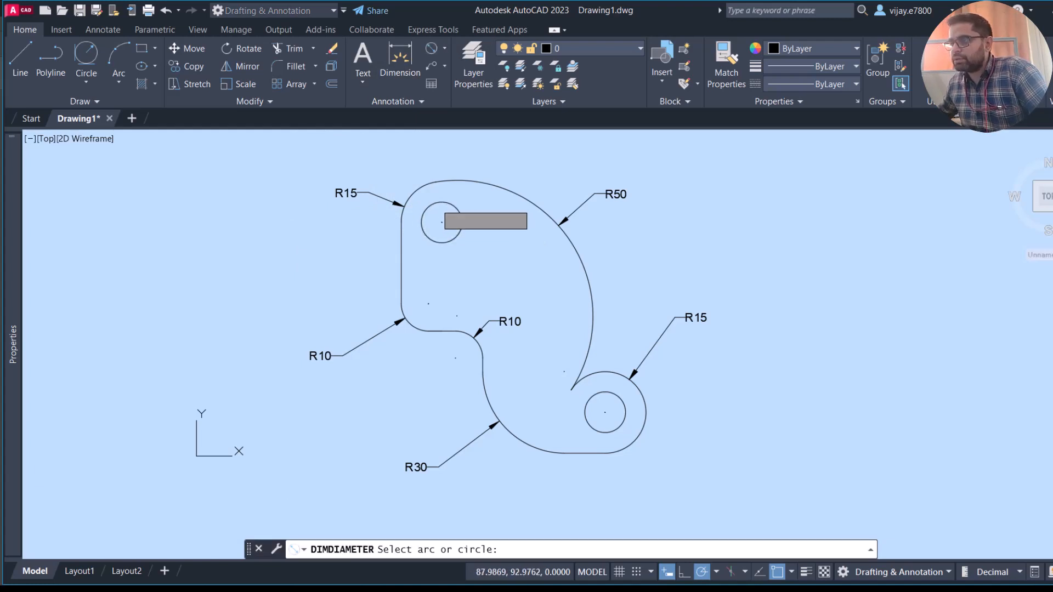
pyautogui.click(461, 219)
pyautogui.rightClick(705, 239)
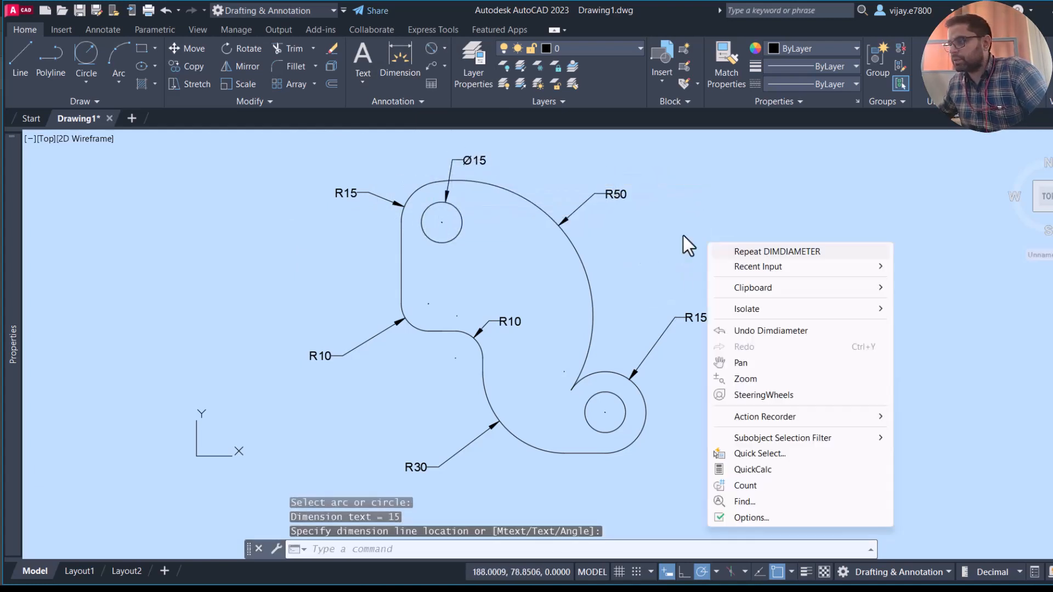
pyautogui.click(777, 251)
pyautogui.click(626, 416)
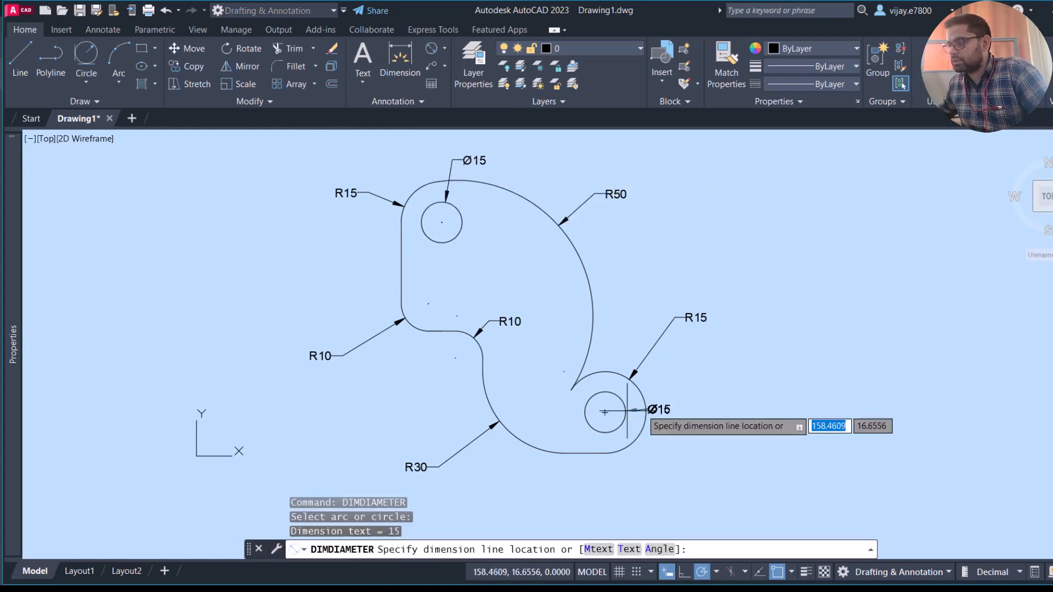
pyautogui.click(719, 376)
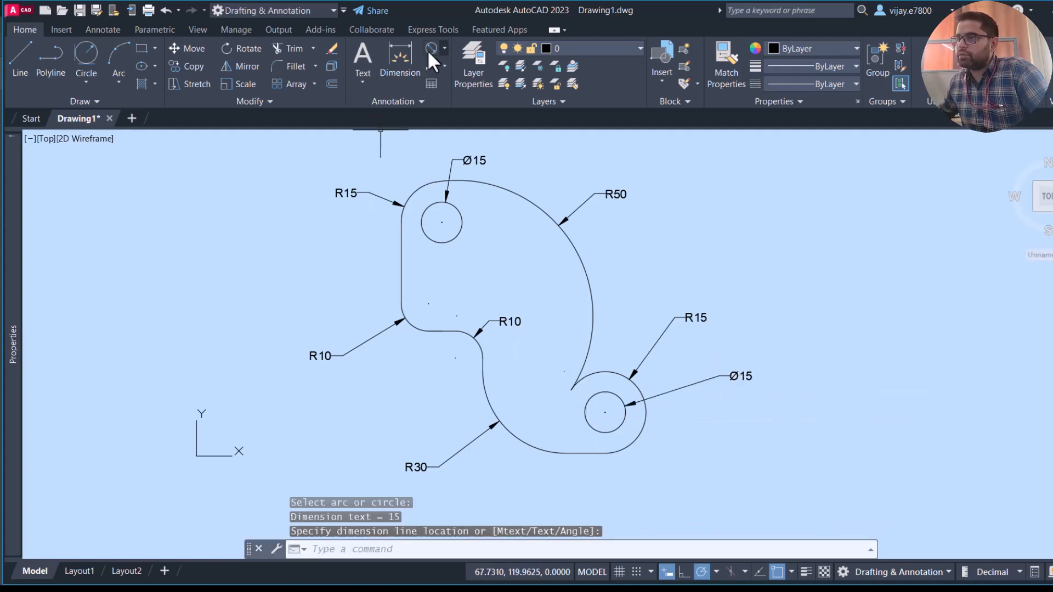
# - Add a vertical linear dimension from the upper hole's center to the short horizontal edge below it, placed left of the plate
pyautogui.click(444, 49)
pyautogui.click(464, 96)
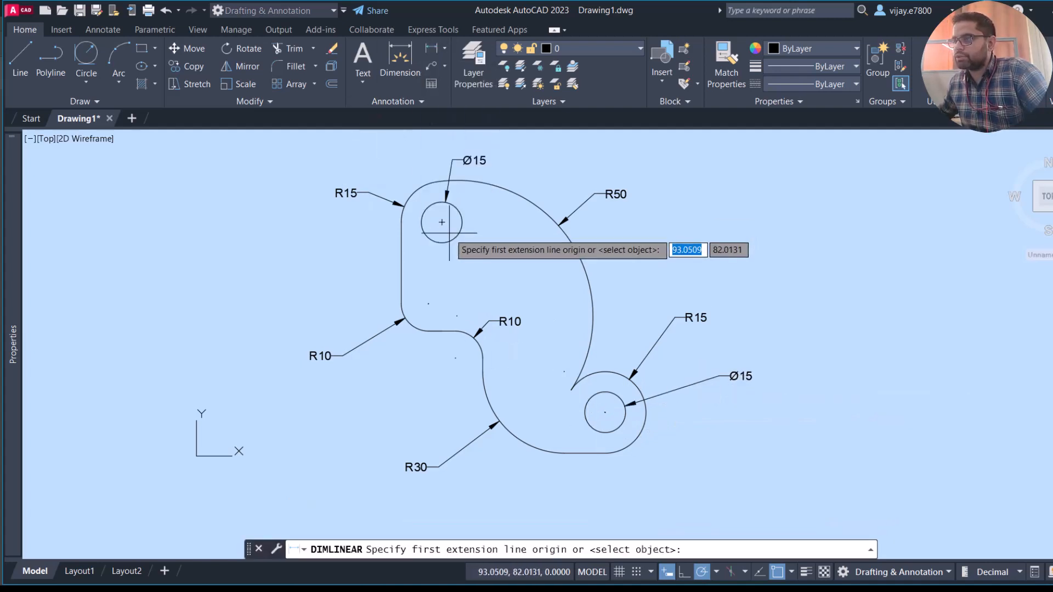
pyautogui.click(442, 223)
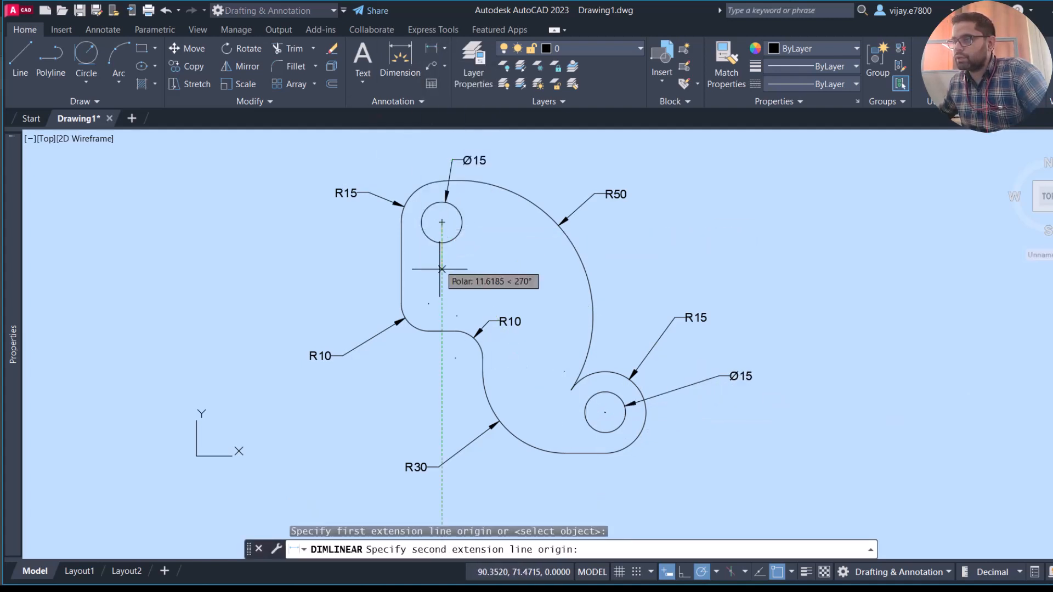
pyautogui.click(442, 325)
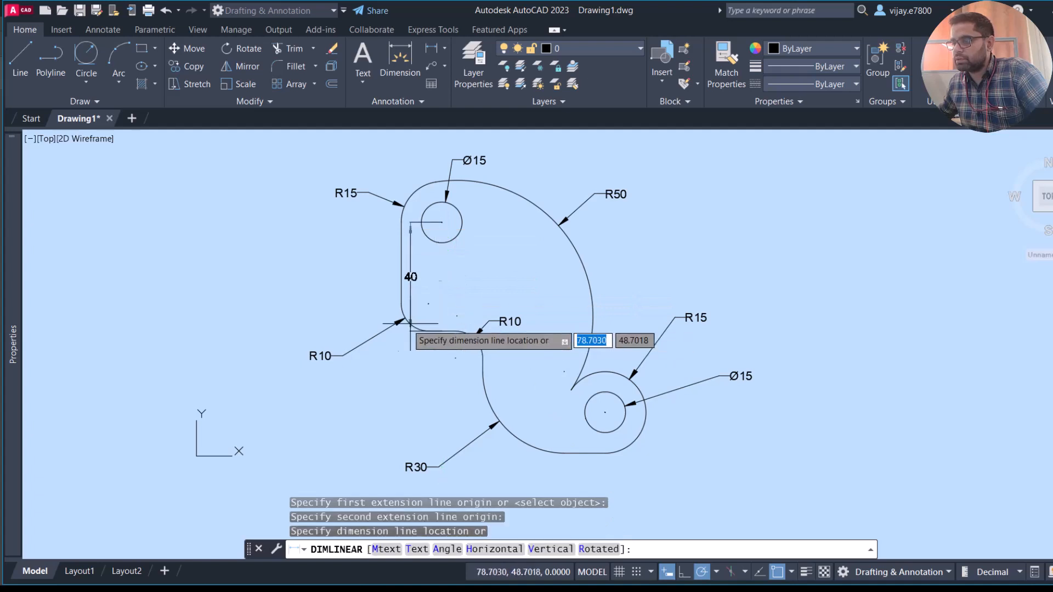
pyautogui.click(304, 326)
# - Add a vertical linear dimension from the short horizontal edge to the lower hole's center, aligned beneath the existing vertical dimension
pyautogui.rightClick(439, 278)
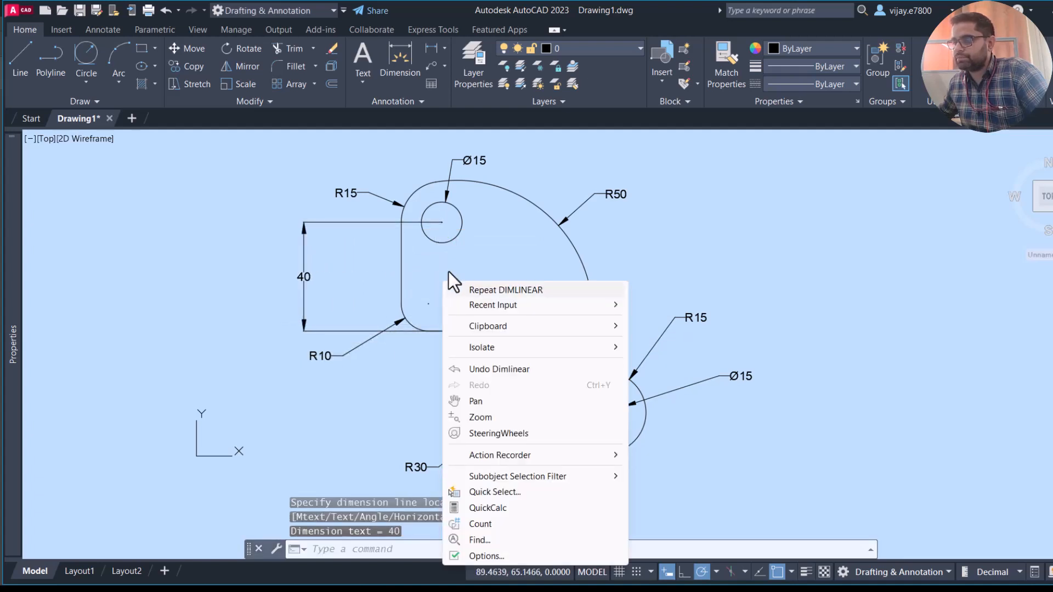
pyautogui.click(466, 286)
pyautogui.click(442, 332)
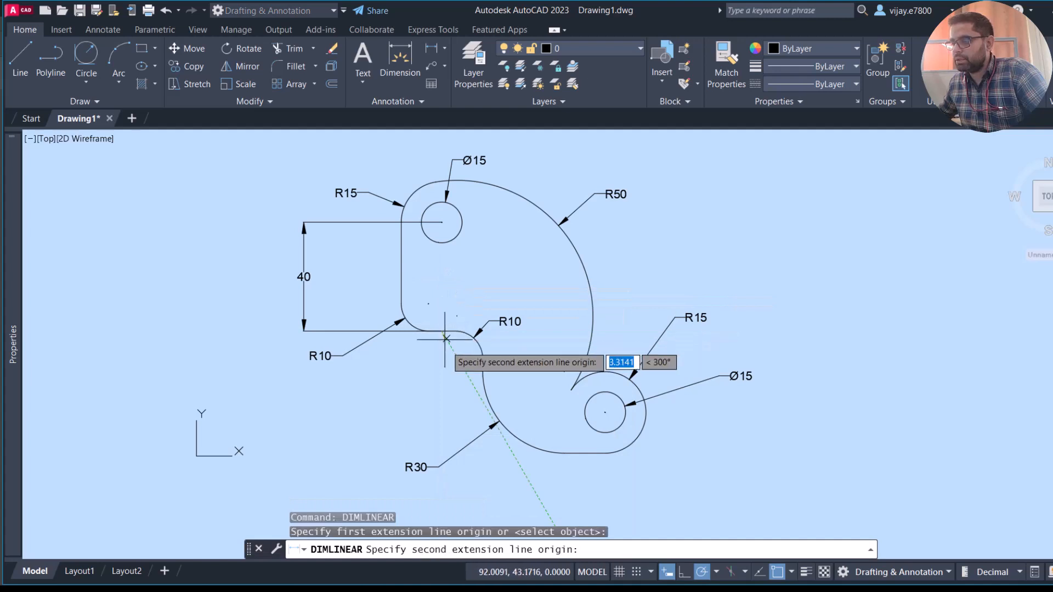
pyautogui.click(605, 412)
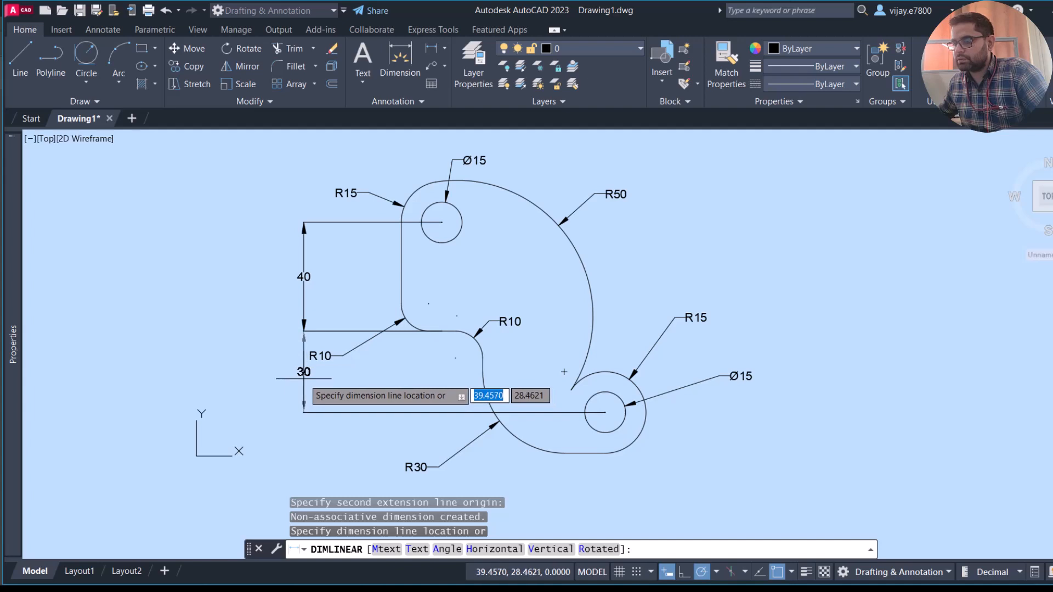
pyautogui.click(304, 378)
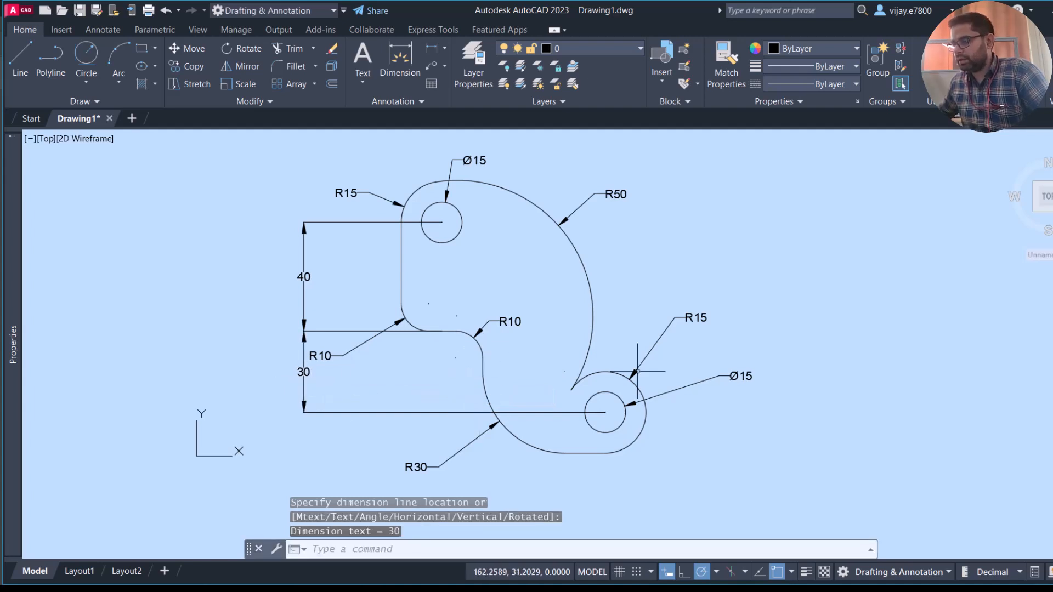
# - Add a horizontal linear dimension between the centers of the two holes, placed below the plate
pyautogui.rightClick(254, 265)
pyautogui.click(262, 271)
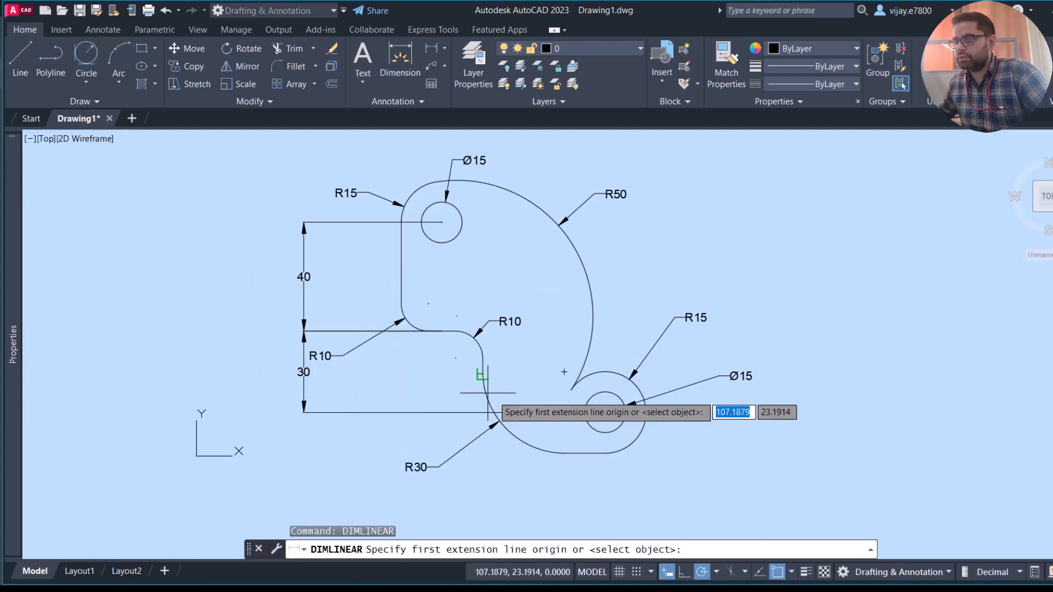
pyautogui.click(604, 413)
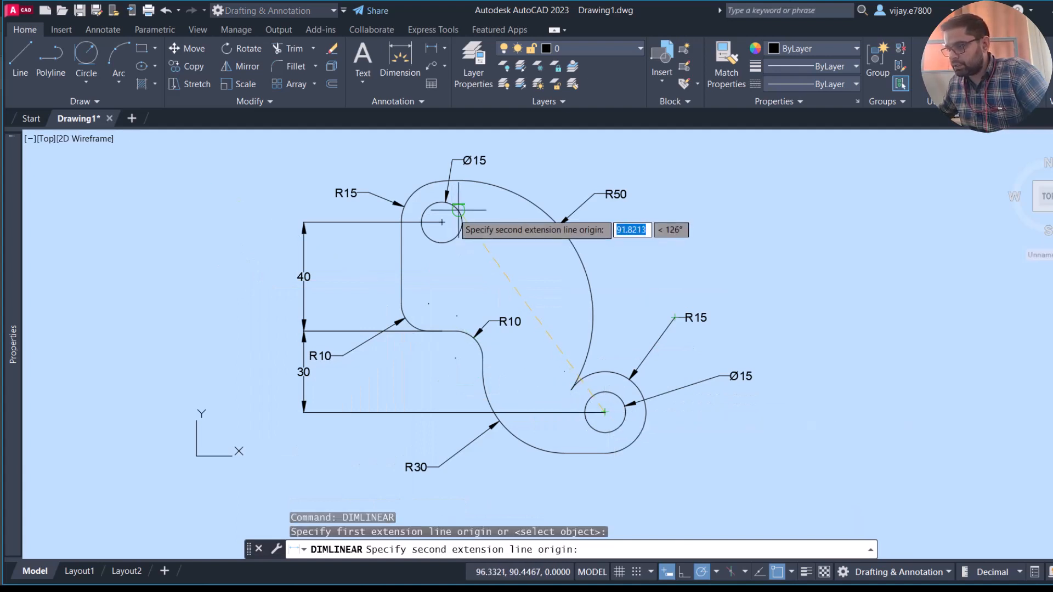
pyautogui.click(442, 222)
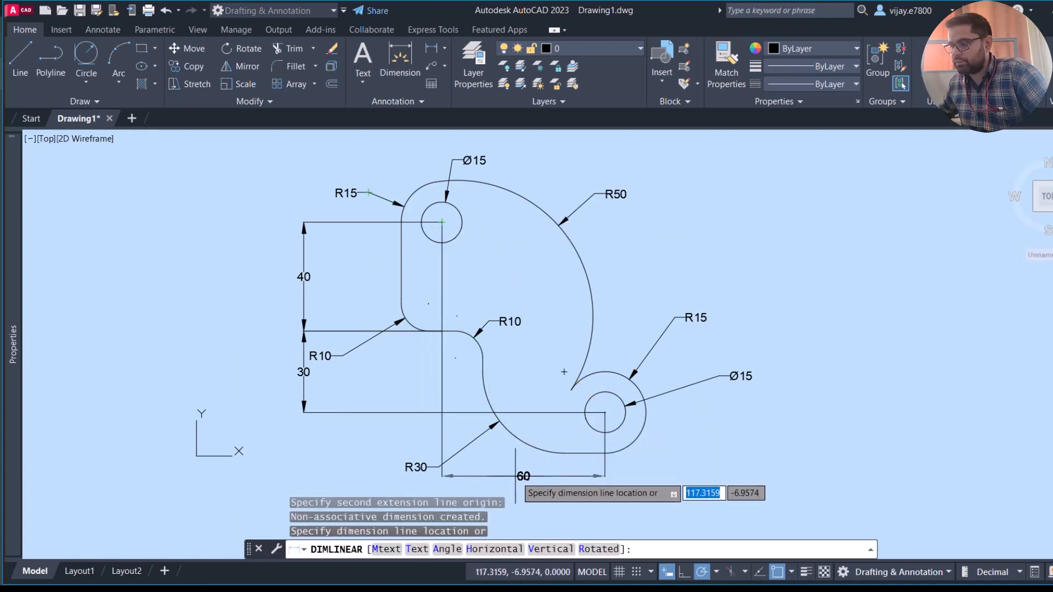
pyautogui.click(524, 494)
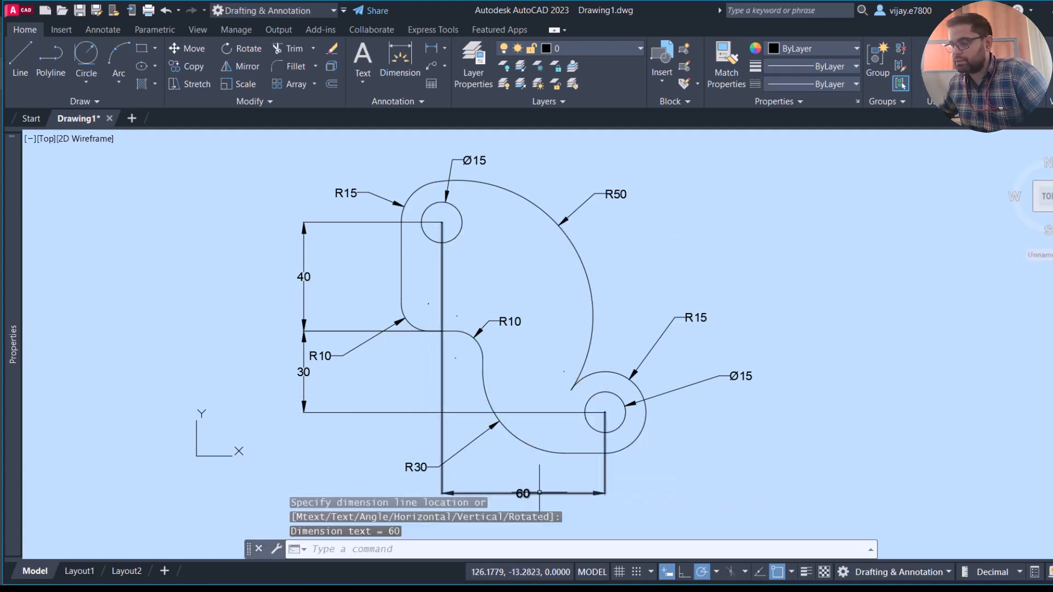
# - Add a horizontal linear dimension from the lower hole's center to the plate's left edge, placed below the hole-to-hole dimension
pyautogui.moveTo(555, 341); pyautogui.dragTo(602, 288, button='middle')
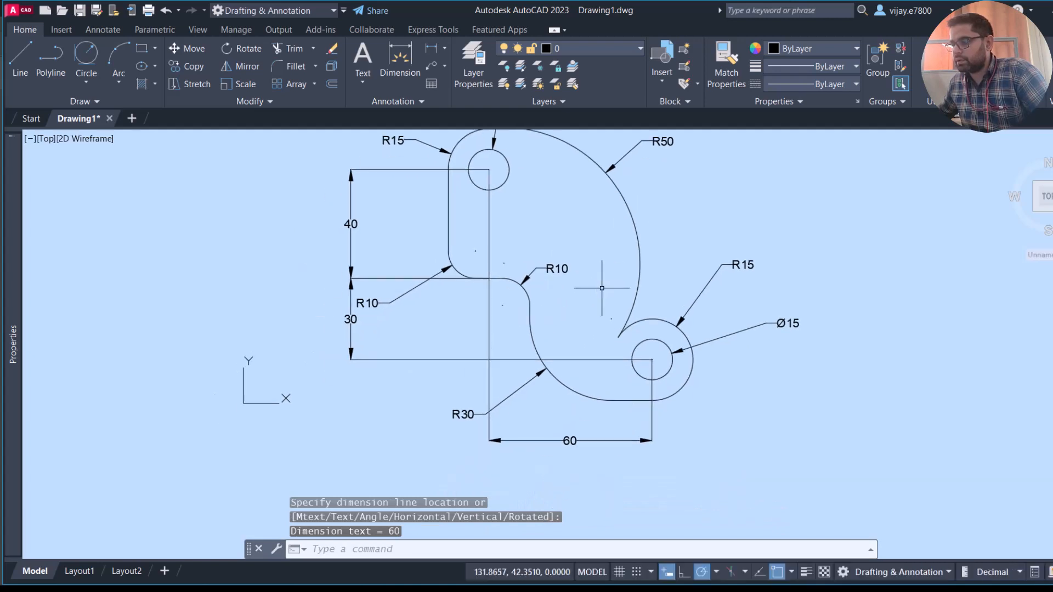
pyautogui.rightClick(659, 277)
pyautogui.click(694, 283)
pyautogui.click(652, 360)
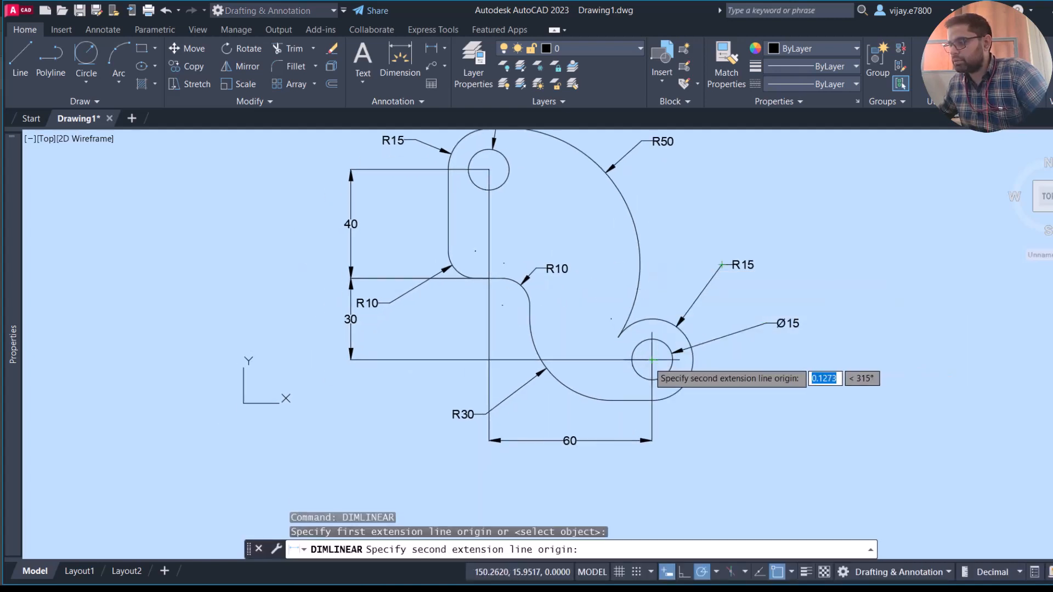
pyautogui.click(449, 251)
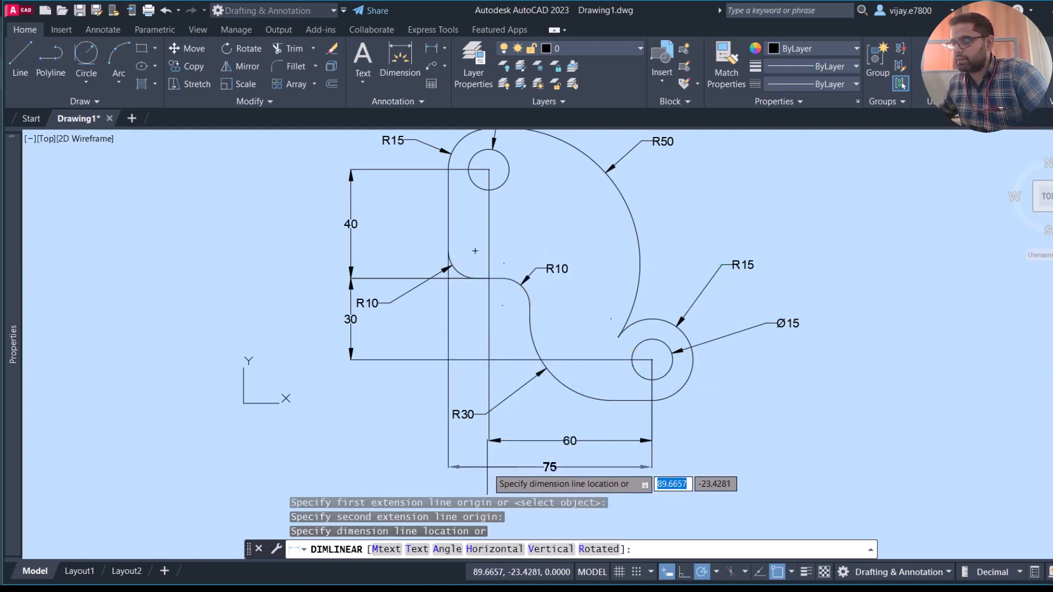
pyautogui.click(487, 466)
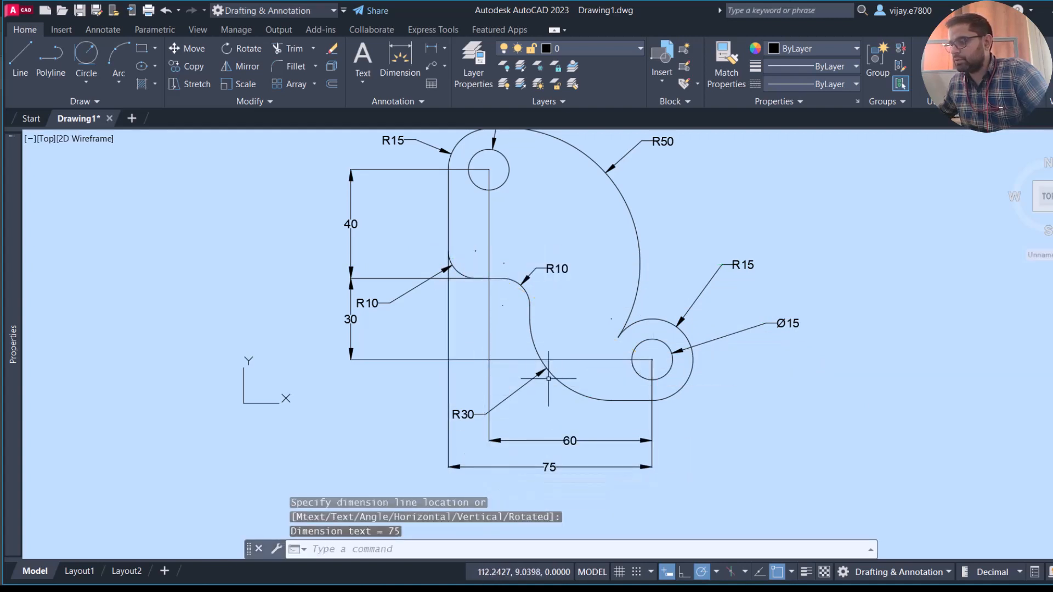
# - Add a horizontal linear dimension from the lower hole's center to the short vertical edge, placed between the plate and the hole-to-hole dimension
pyautogui.rightClick(751, 437)
pyautogui.click(763, 160)
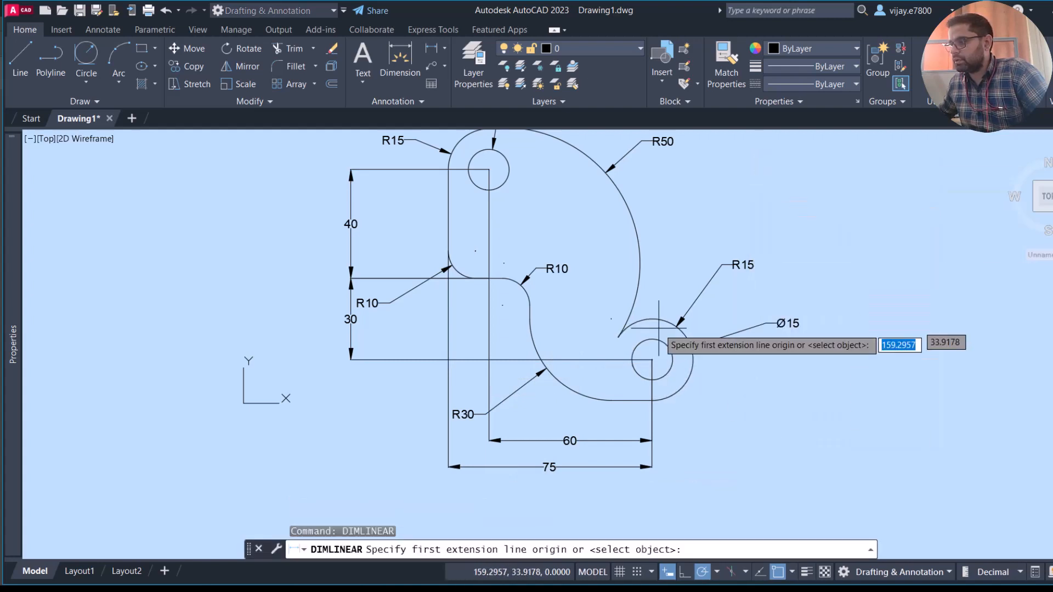
pyautogui.click(652, 360)
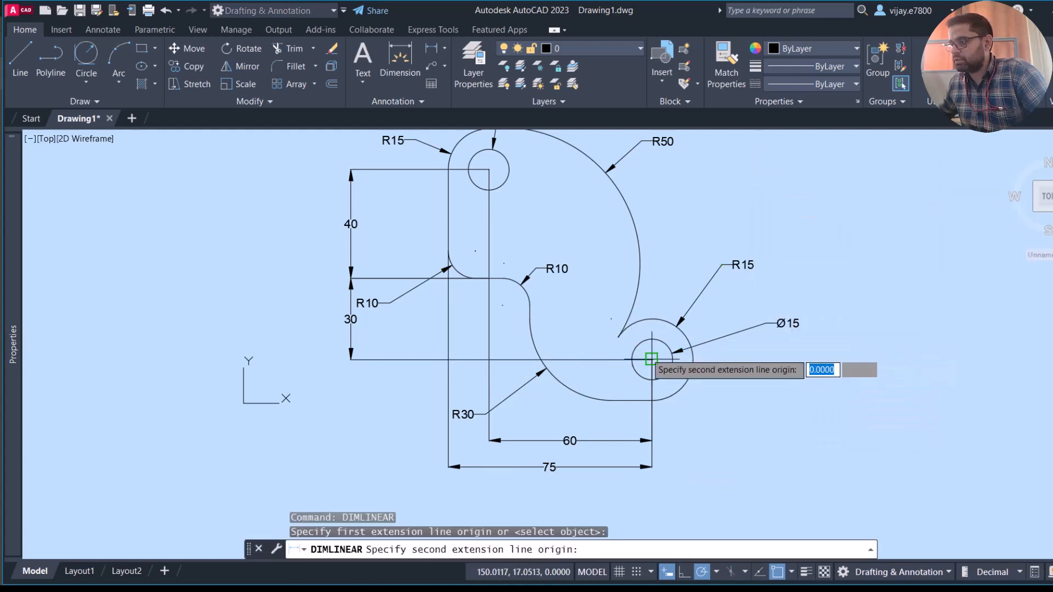
pyautogui.click(528, 306)
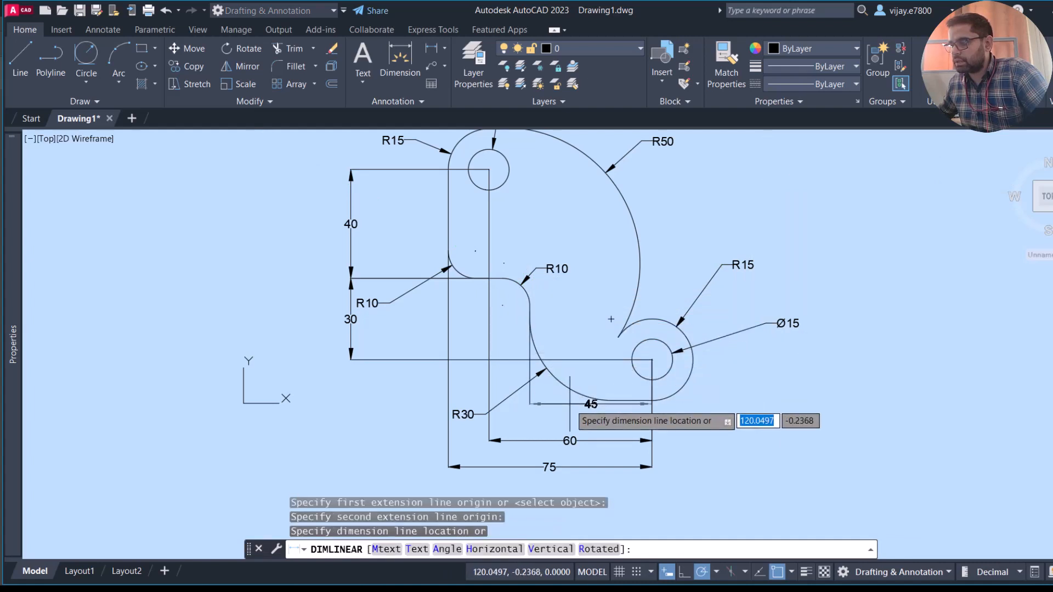
pyautogui.click(570, 418)
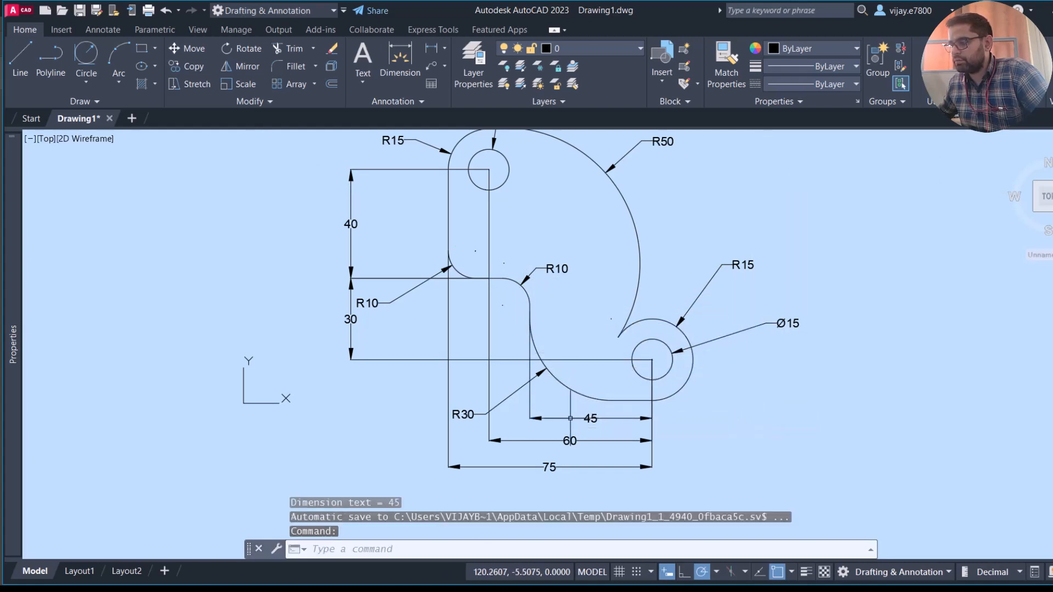
# - Select all radius, diameter and linear dimensions using Select Similar and set their color to dark red 153,27,30
pyautogui.click(812, 348)
pyautogui.click(732, 224)
pyautogui.rightClick(732, 224)
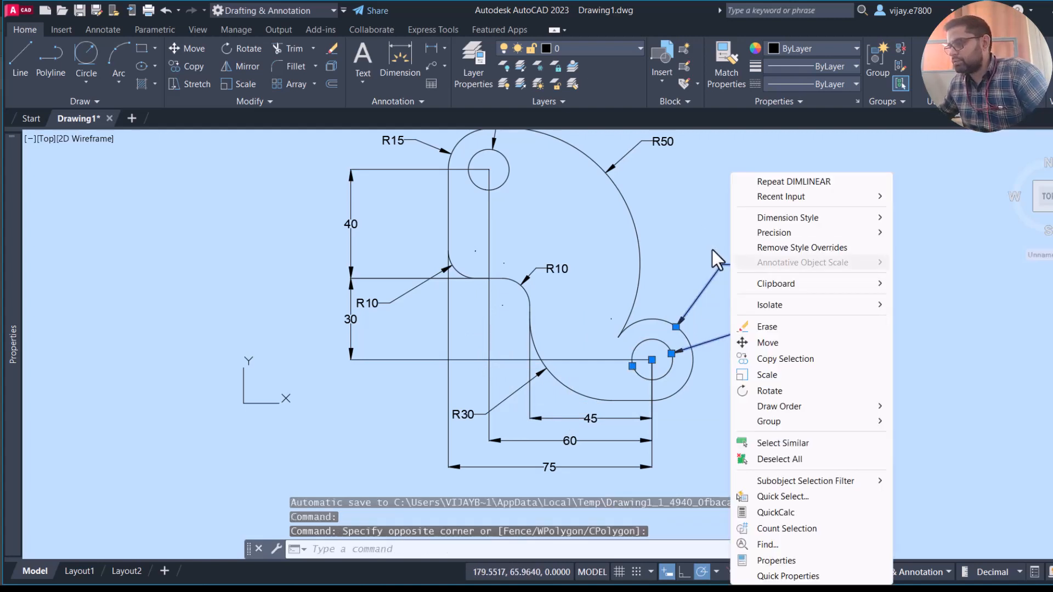
pyautogui.click(758, 441)
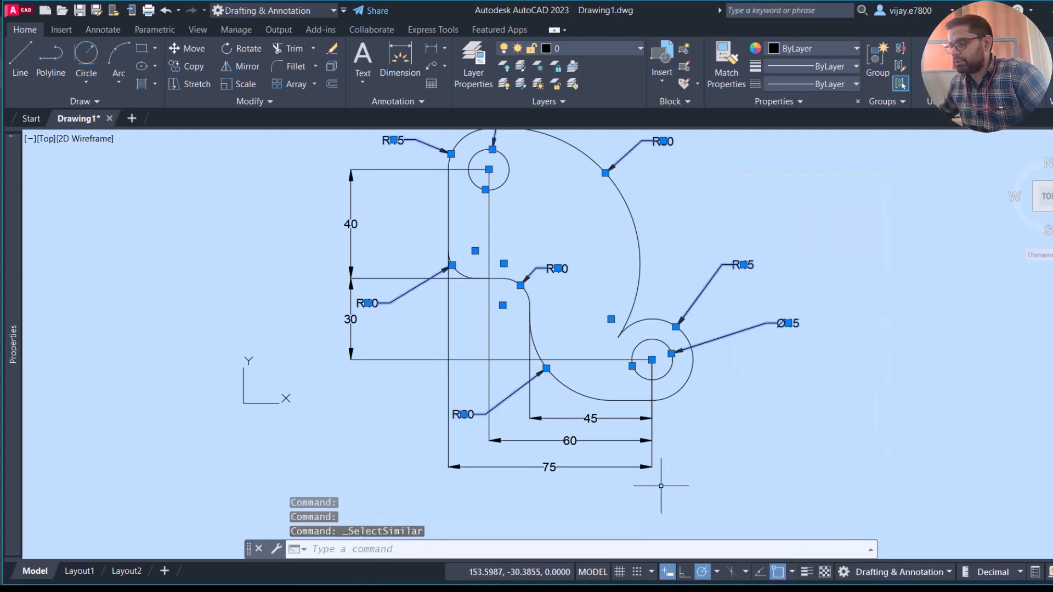
pyautogui.click(638, 431)
pyautogui.rightClick(630, 439)
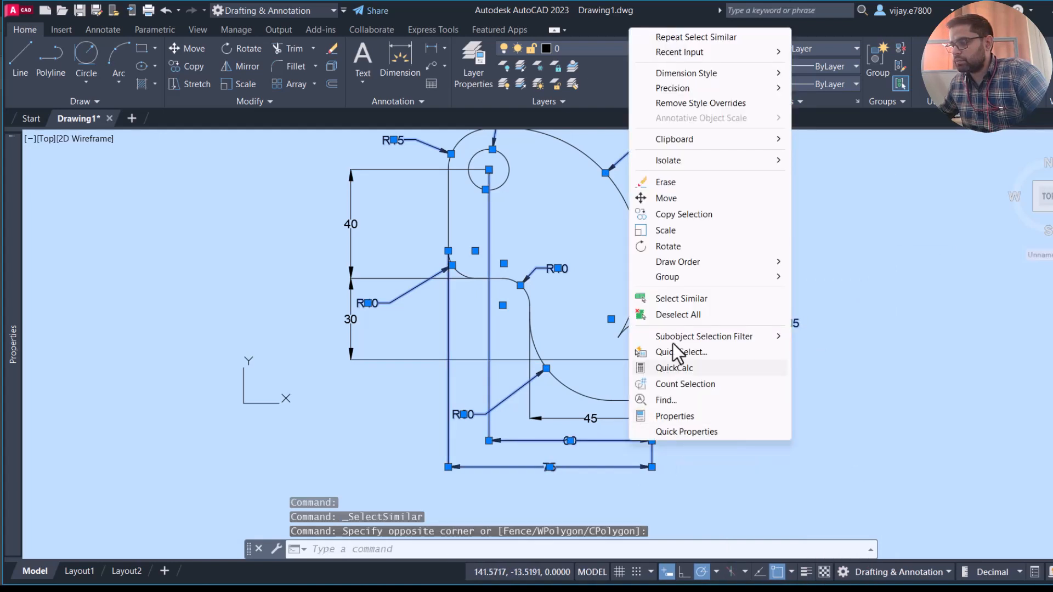
pyautogui.click(660, 297)
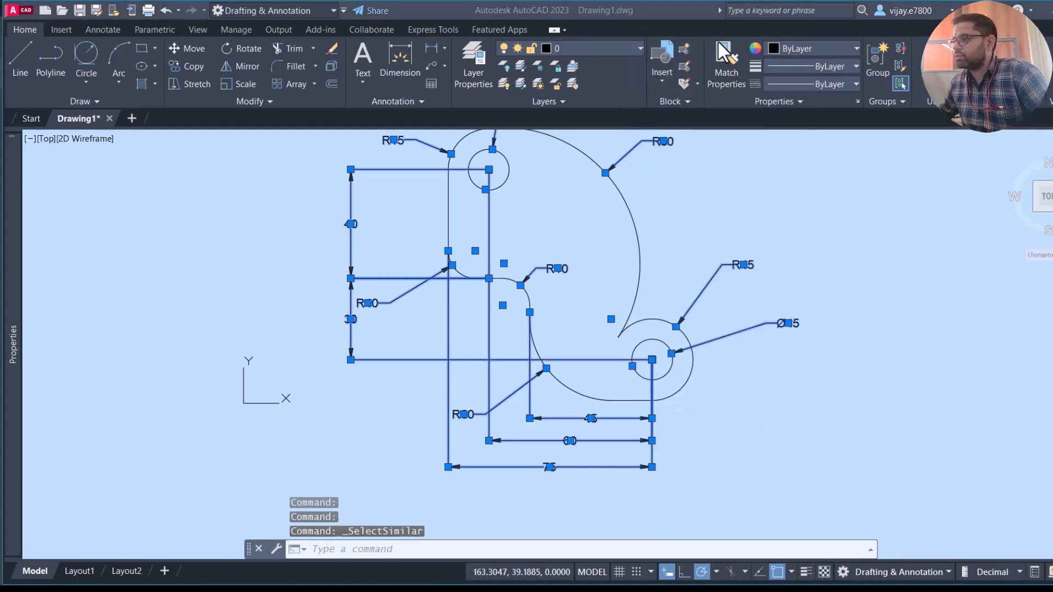
pyautogui.click(778, 49)
pyautogui.click(816, 98)
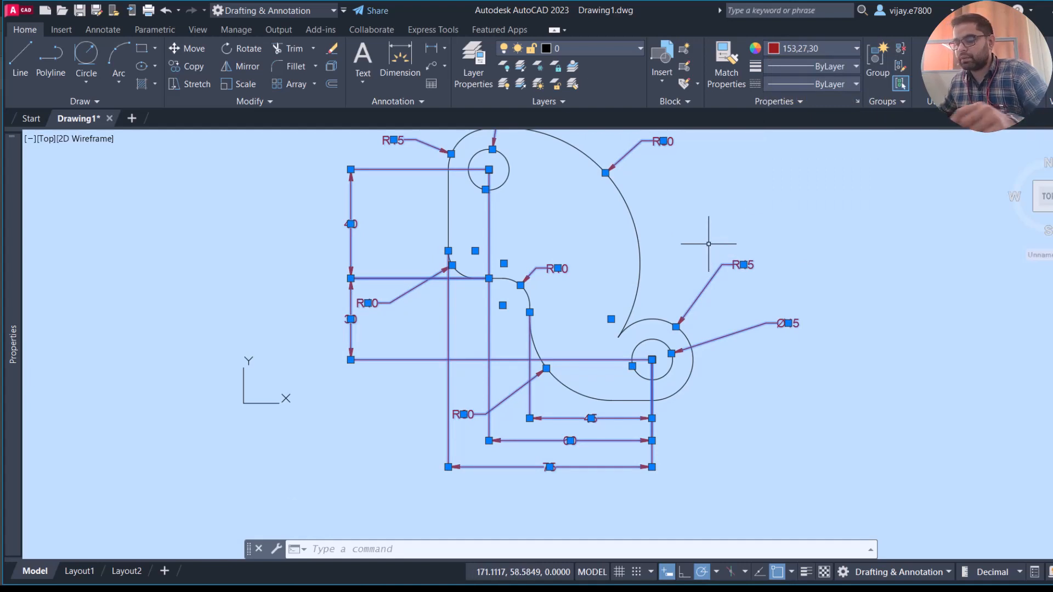
pyautogui.press('Escape')
# - Reposition both R10 dimension labels: the inner-corner one to the outside of the plate below its arc, the lower-left one closer to its arc
pyautogui.click(553, 271)
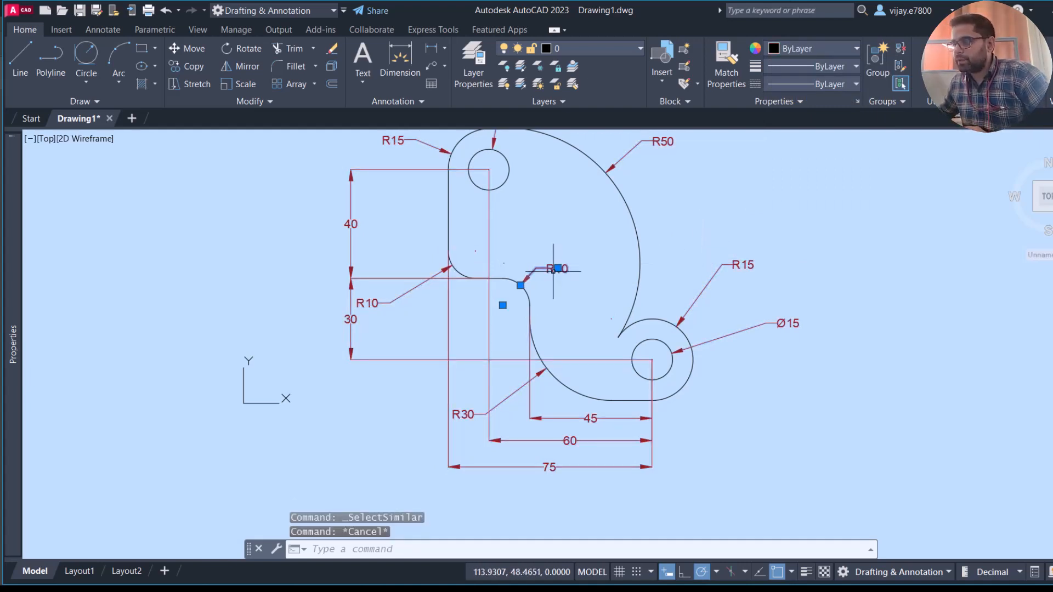
pyautogui.click(557, 268)
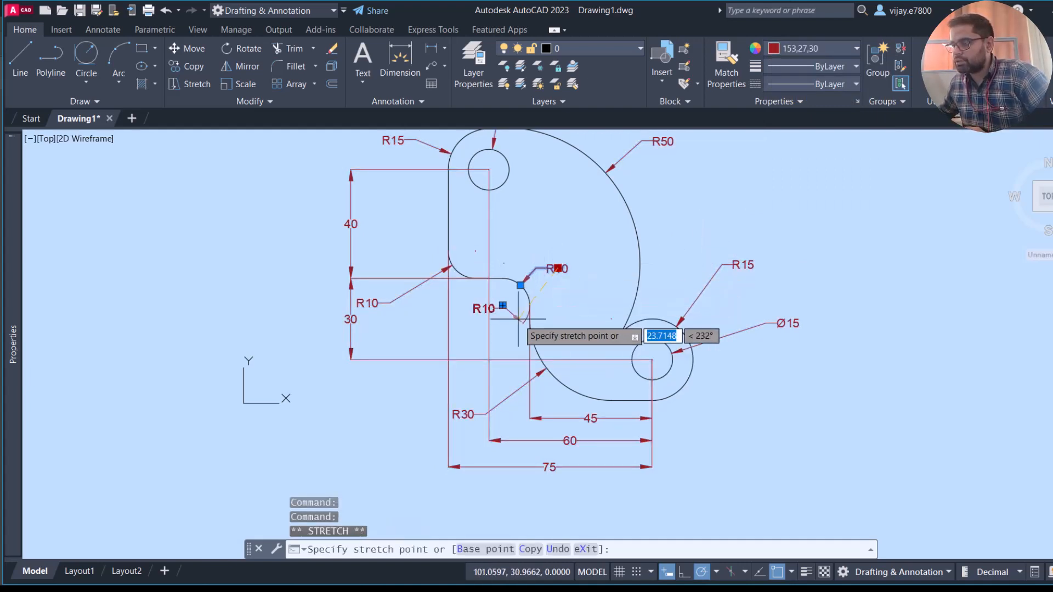
pyautogui.click(503, 305)
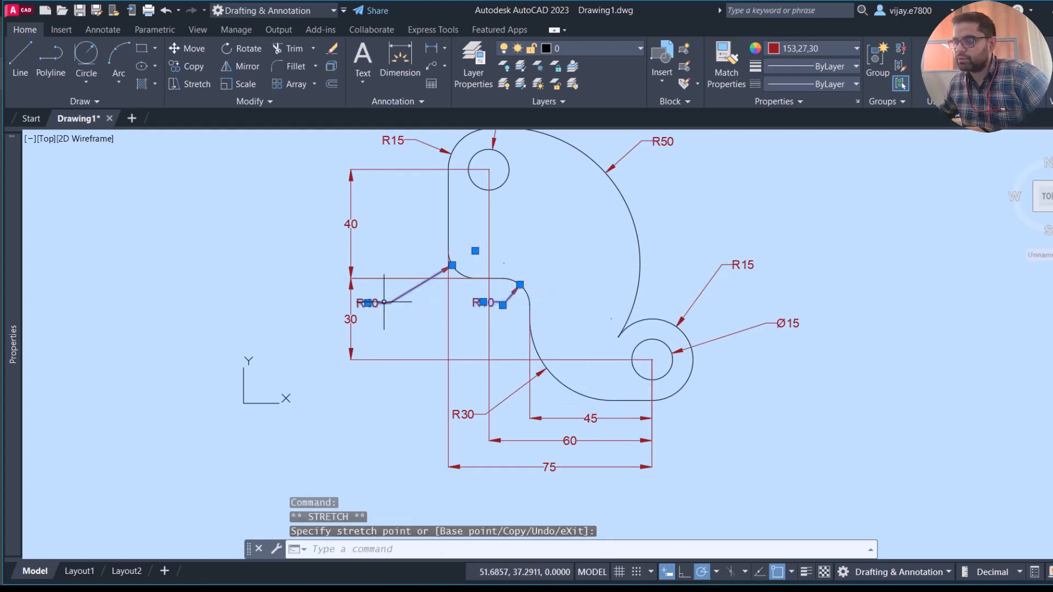
pyautogui.click(368, 303)
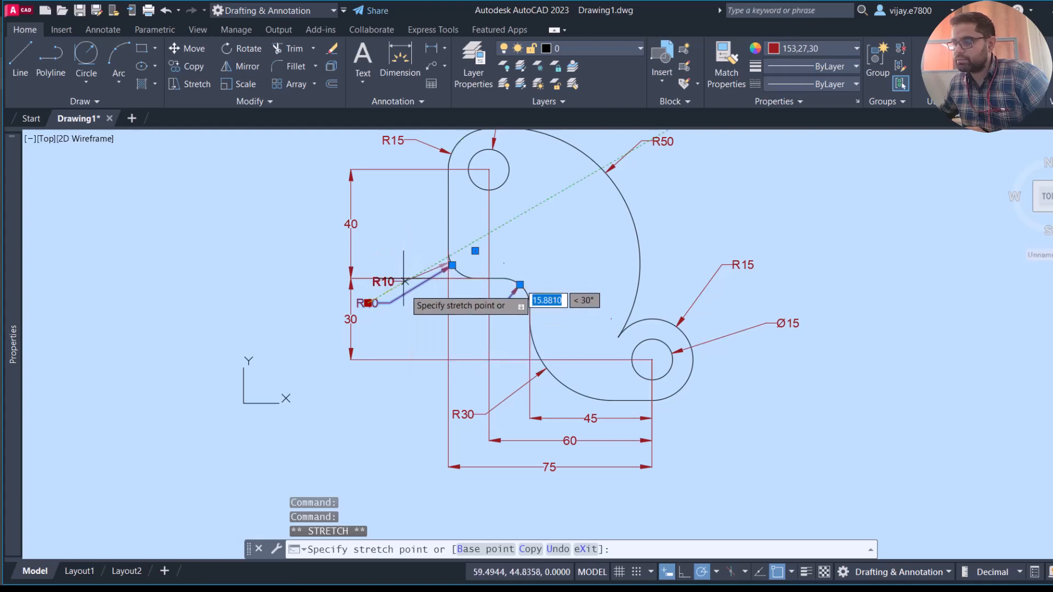
pyautogui.click(417, 303)
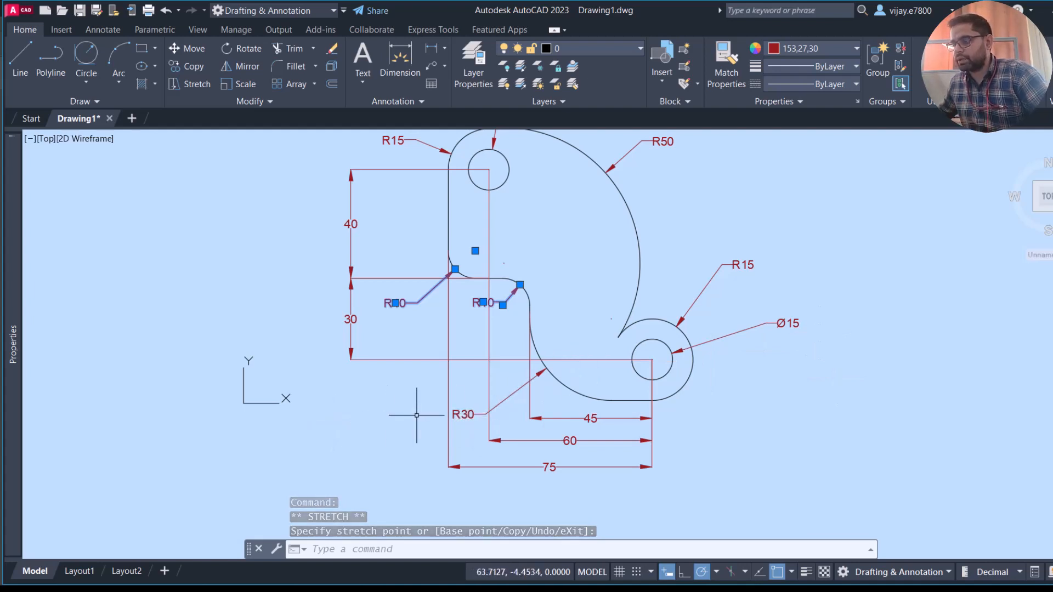
pyautogui.press('Escape')
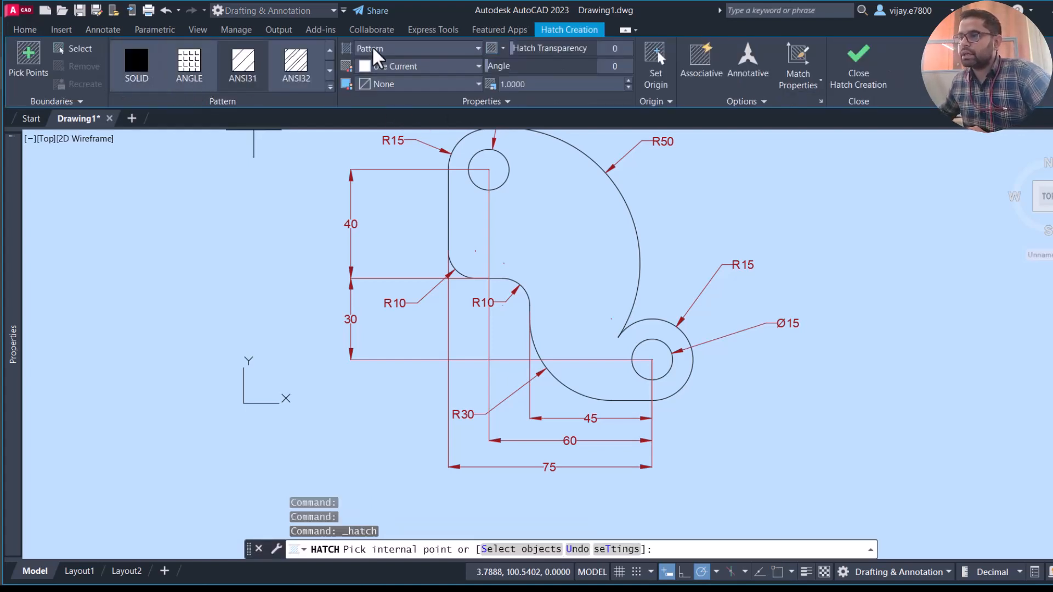
# - Fill the plate around its two holes with a gradient hatch from yellow 229,232,120 to red 237,31,36
pyautogui.click(373, 49)
pyautogui.click(379, 84)
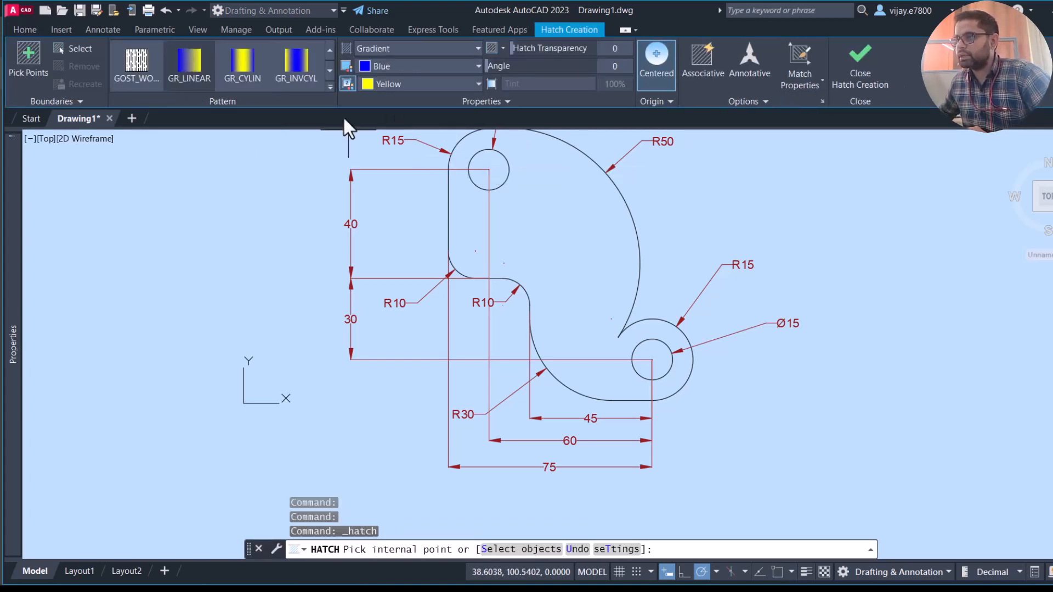
pyautogui.click(373, 63)
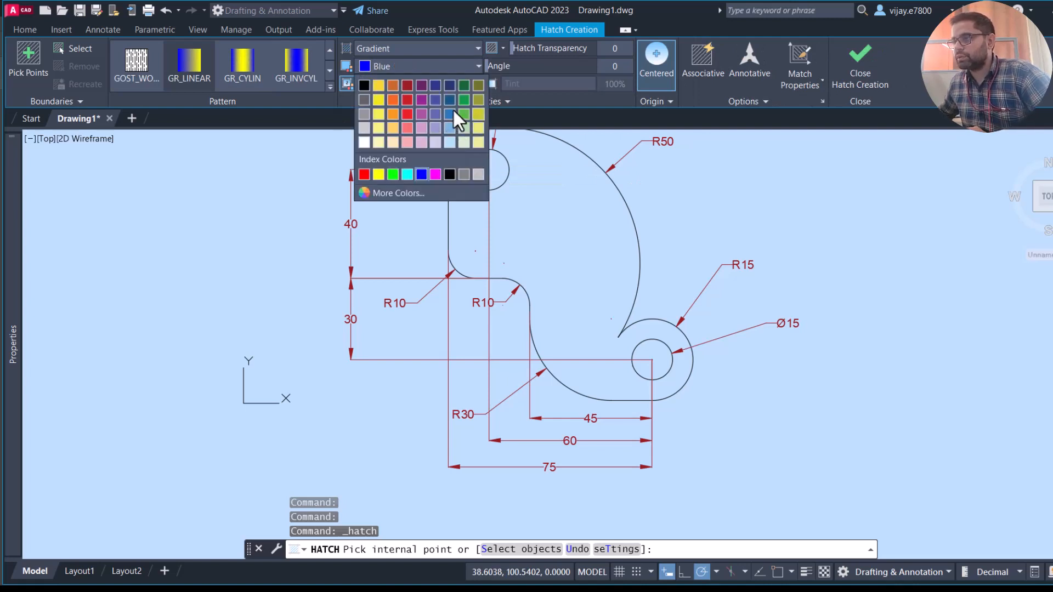
pyautogui.click(455, 122)
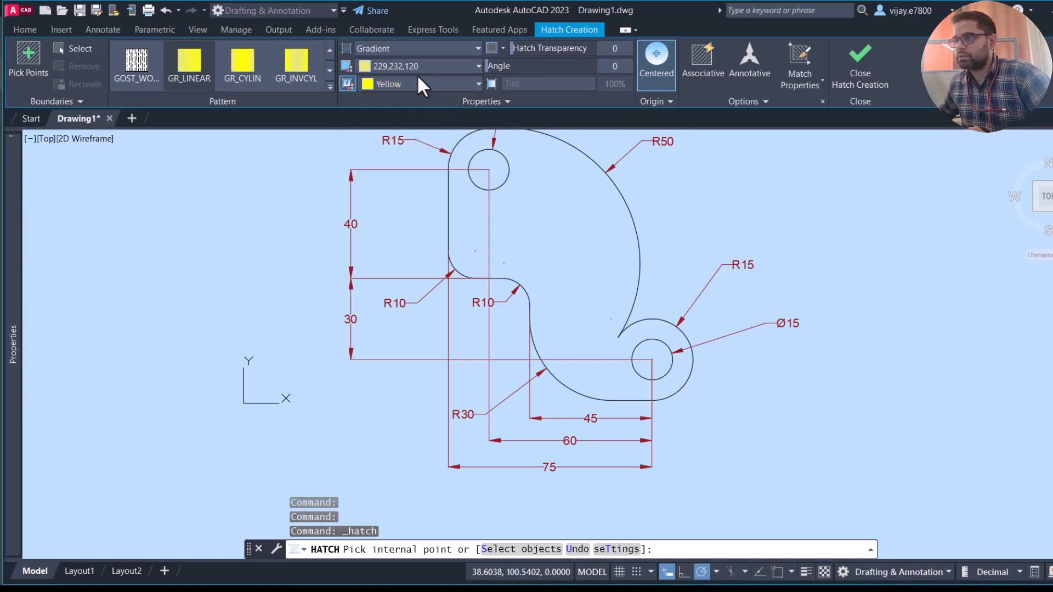
pyautogui.click(417, 82)
pyautogui.click(410, 132)
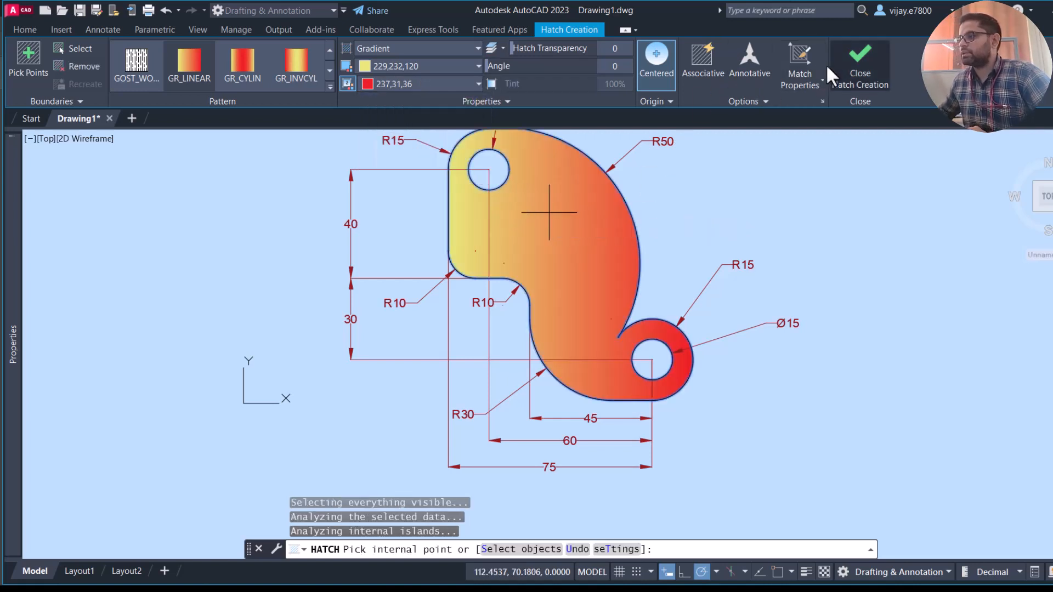
pyautogui.press('Return')
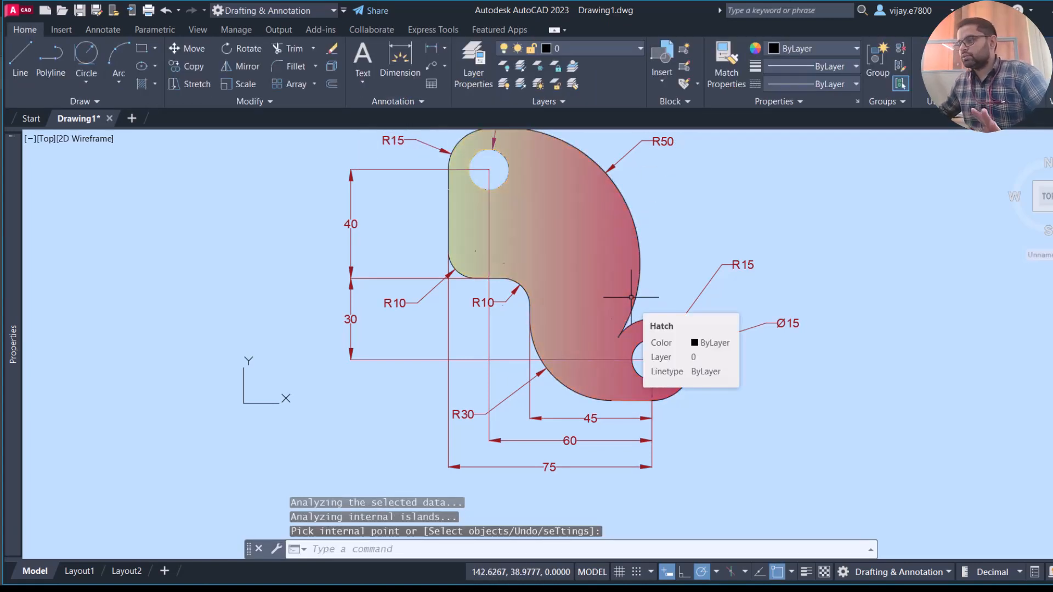